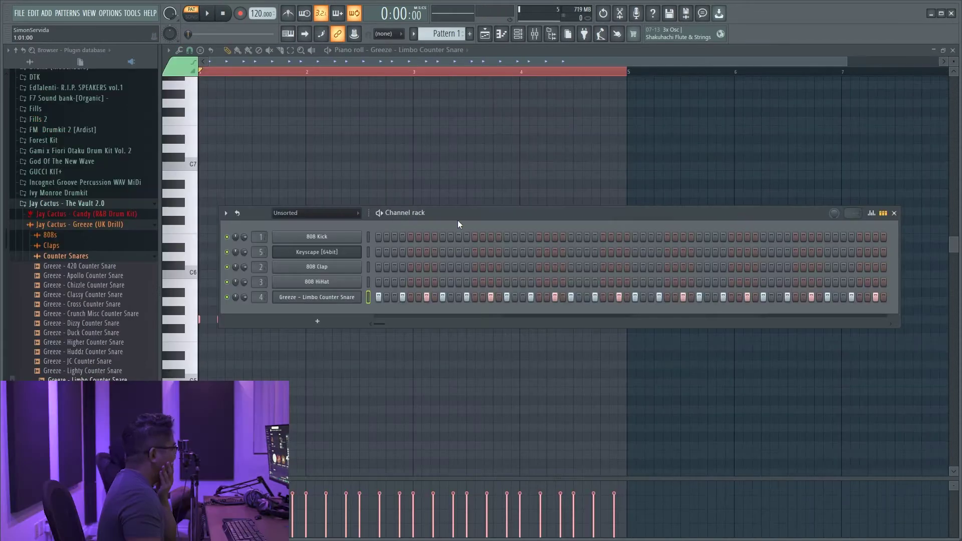
- Browse the sample folders of the Jay Cactus - Greeze (UK Drill) kit, from Counter Snares through Crashes and FX
left_click_drag(455, 221, 434, 226)
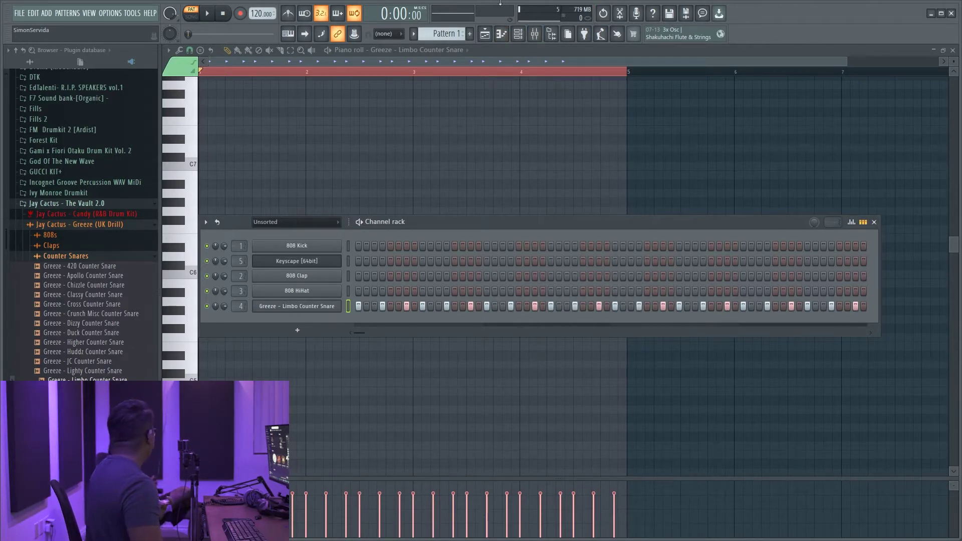
left_click(115, 257)
left_click(72, 277)
left_click(74, 277)
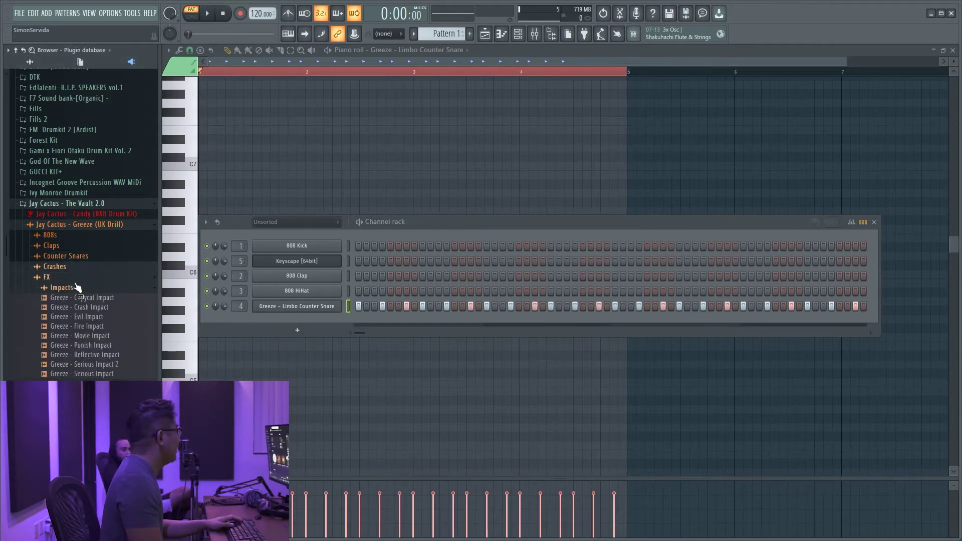
left_click(76, 278)
left_click(76, 352)
left_click(88, 325)
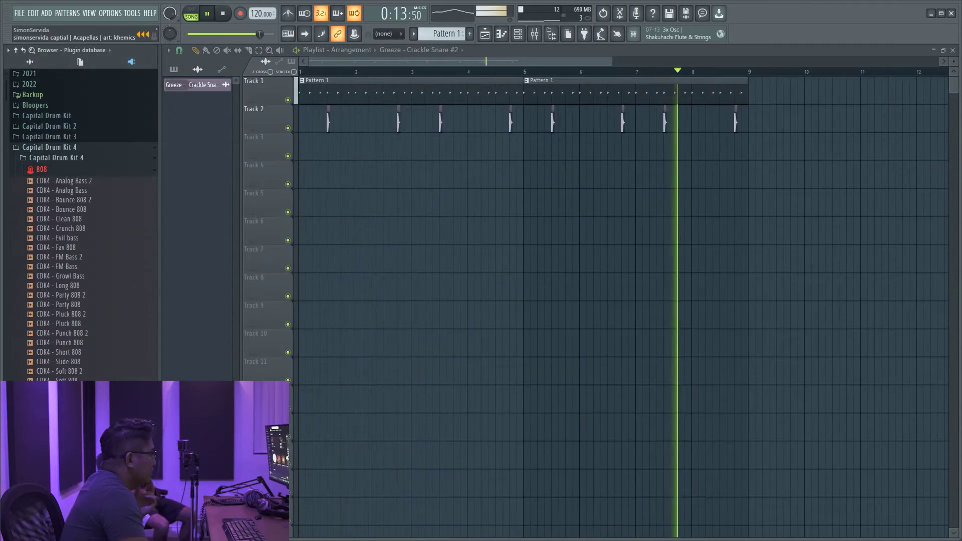
- Add the CDK4 - Wide Slide 808 sample from Capital Drum Kit 4 as a new channel
left_click(101, 359)
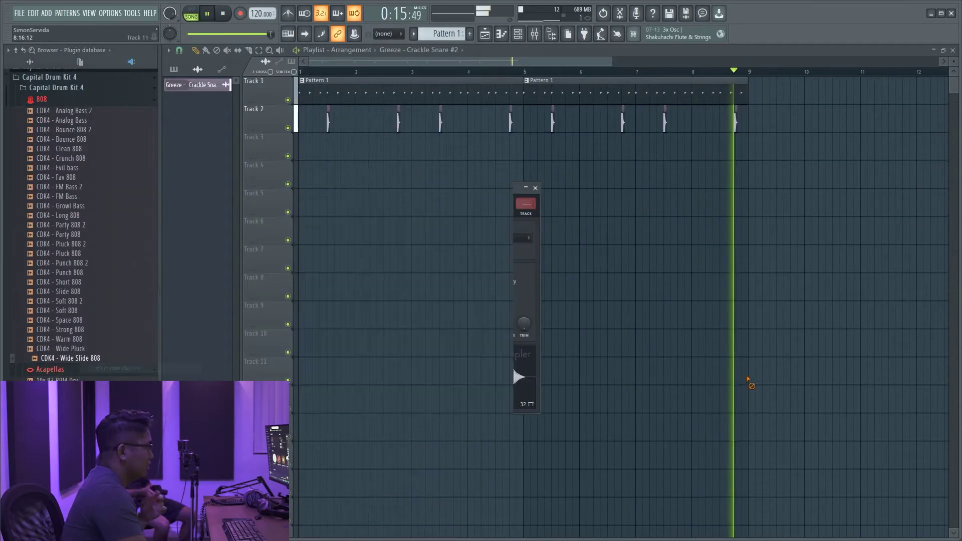
key("F6")
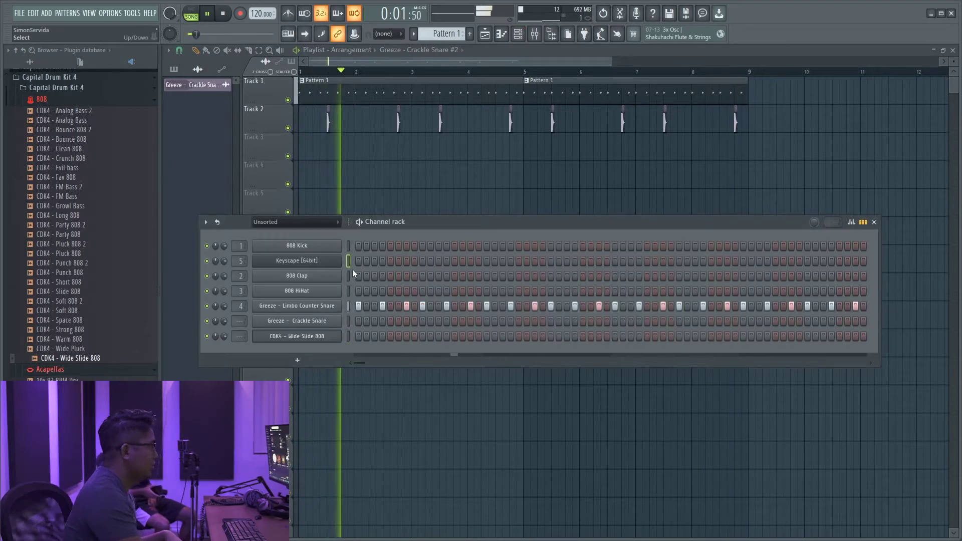
key("F6")
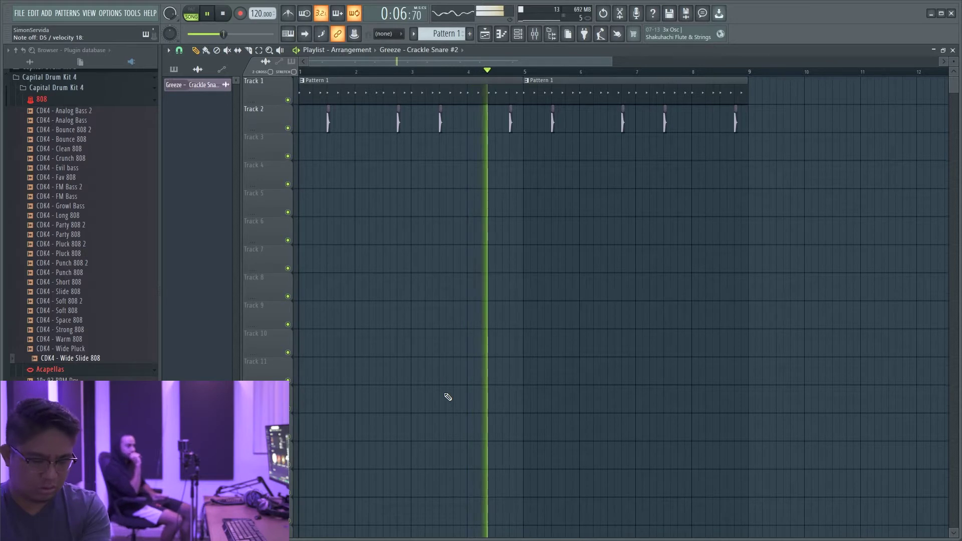
- Create Pattern 2 for the chords and select all of its Keyscape notes in the piano roll
key("F4")
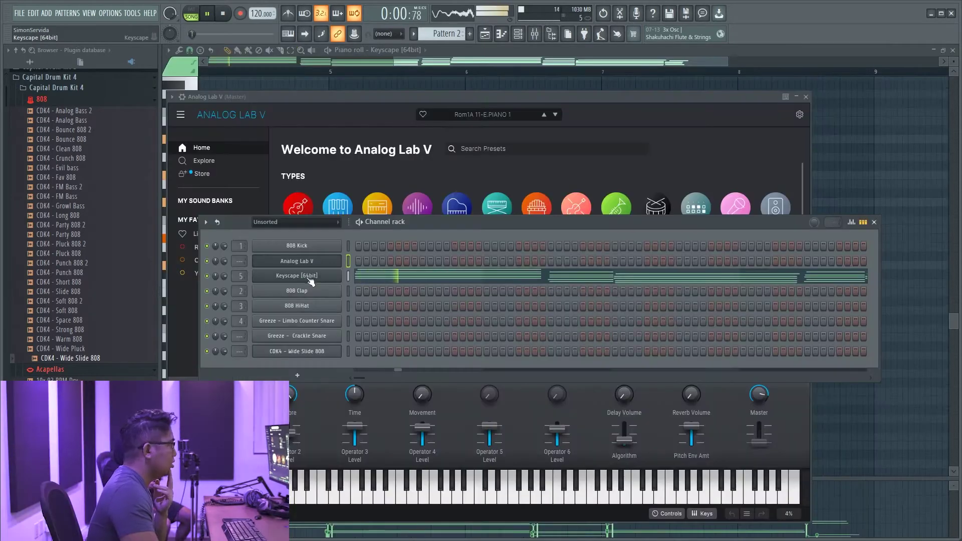
left_click(310, 280)
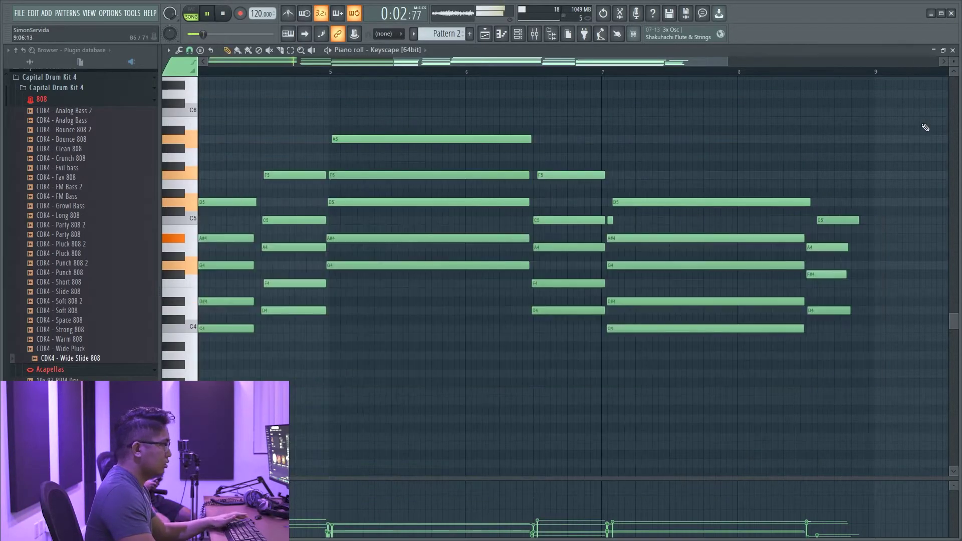
left_click(519, 35)
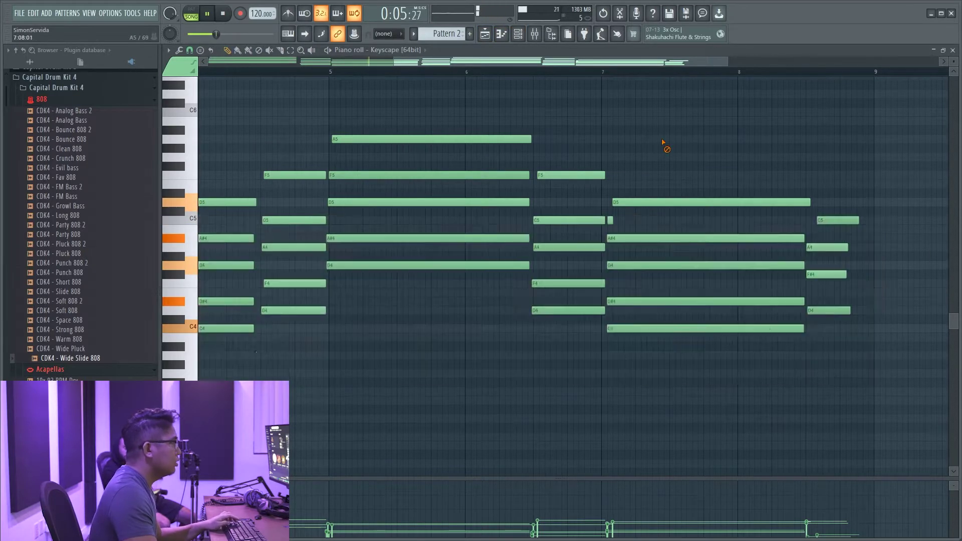
key("ctrl+a")
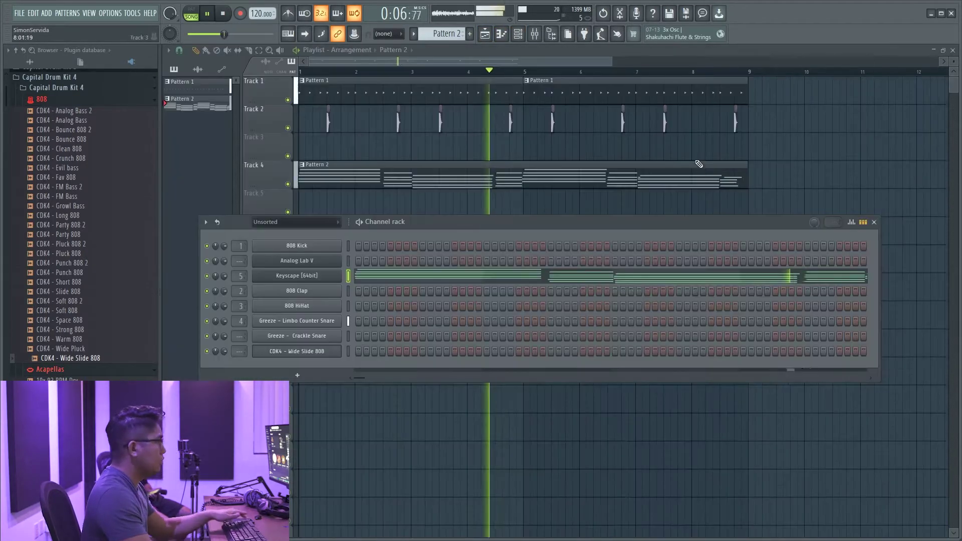
- Check the Keyscape track in the mixer while the arrangement plays
key("F6")
key("F9")
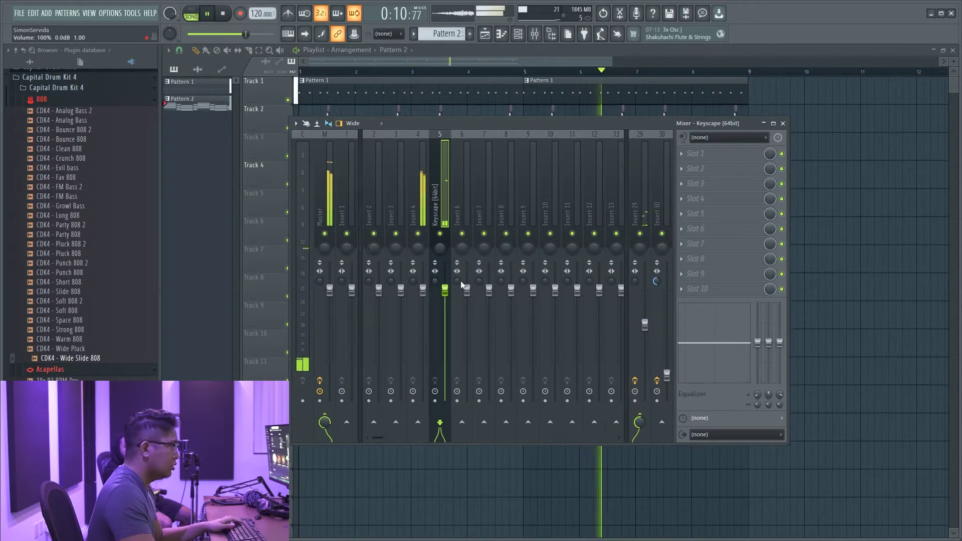
key("F9")
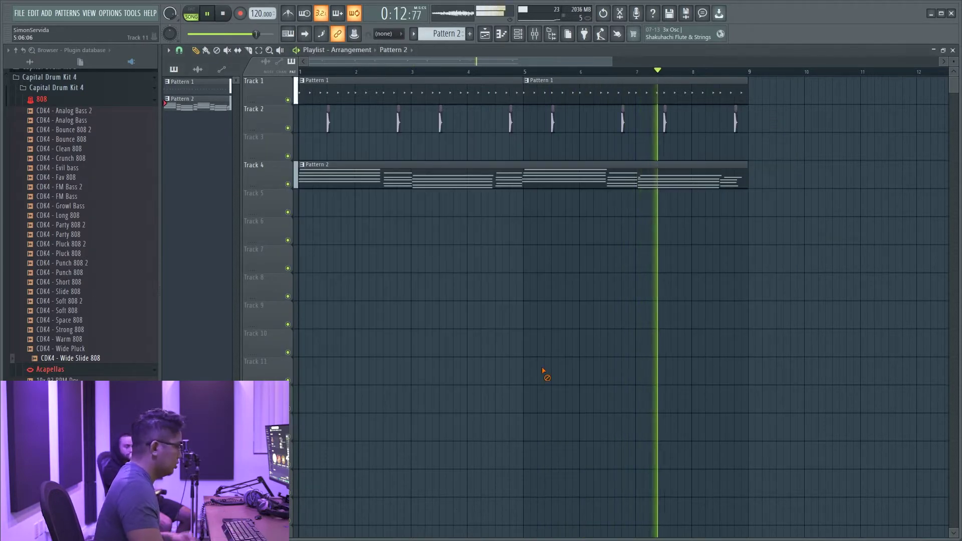
- Create Pattern 3, place it at bar 1 on Track 6 and show its channels
key("F4")
key("Return")
left_click(348, 221)
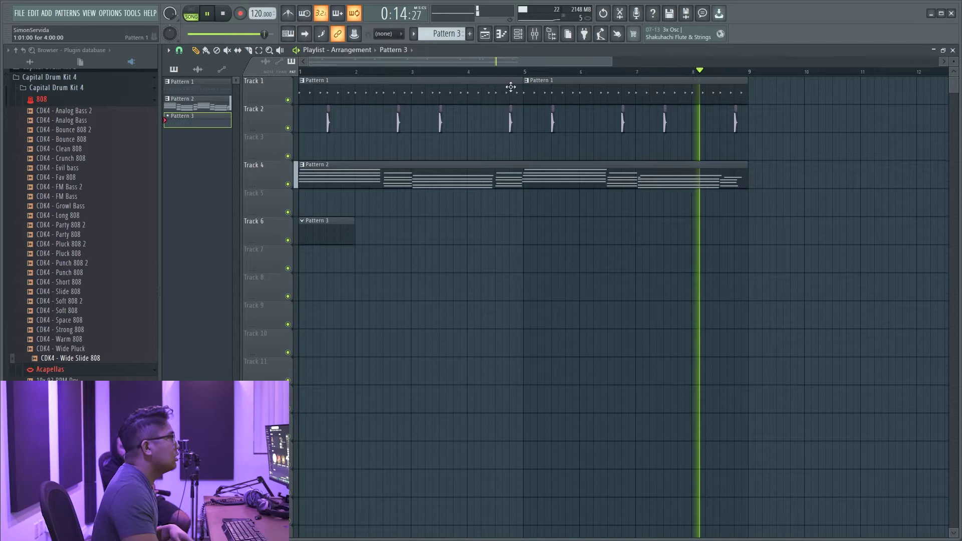
left_click(519, 36)
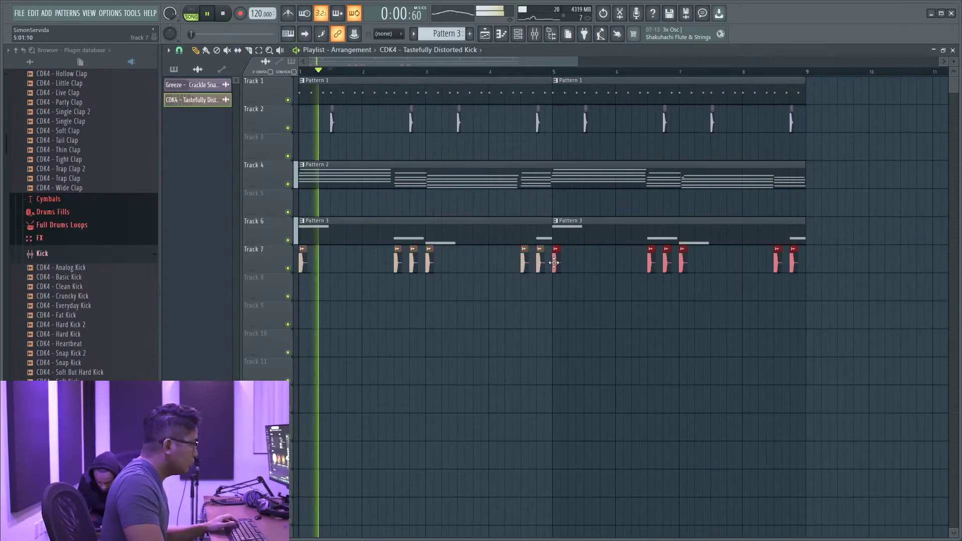
- Shift the Tastefully Distorted Kick clips near the ends of bars 4 and 8 on Track 7 slightly later
scroll(494, 305, "down", 4)
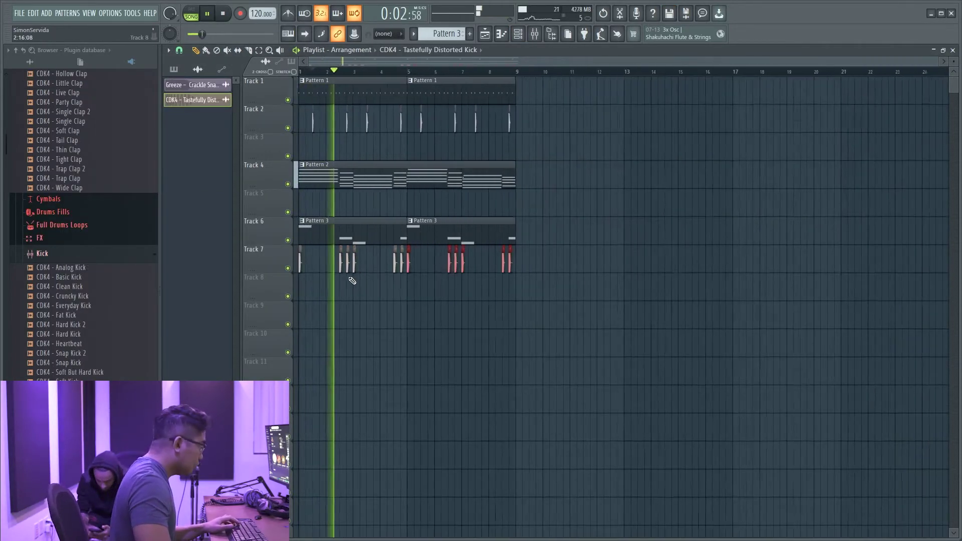
scroll(352, 281, "up", 3)
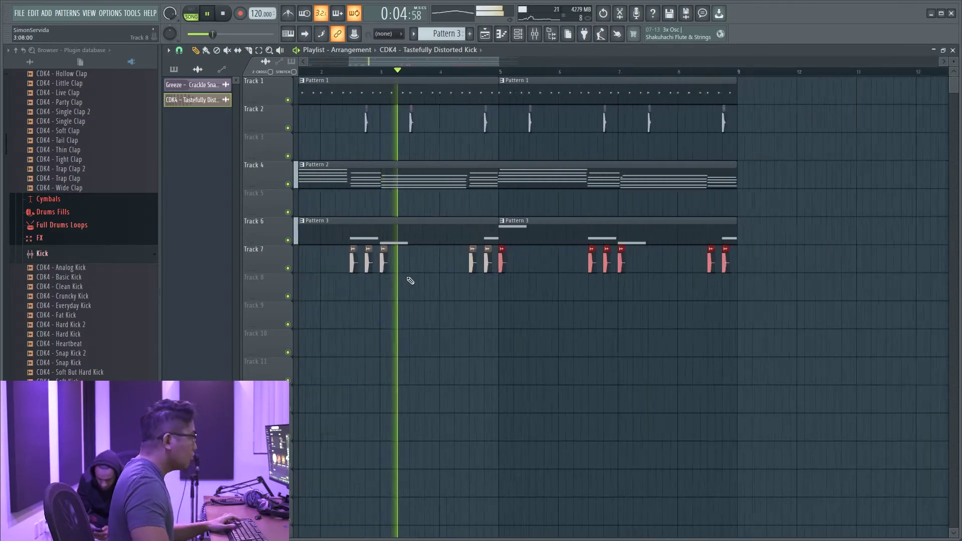
scroll(411, 280, "up", 4)
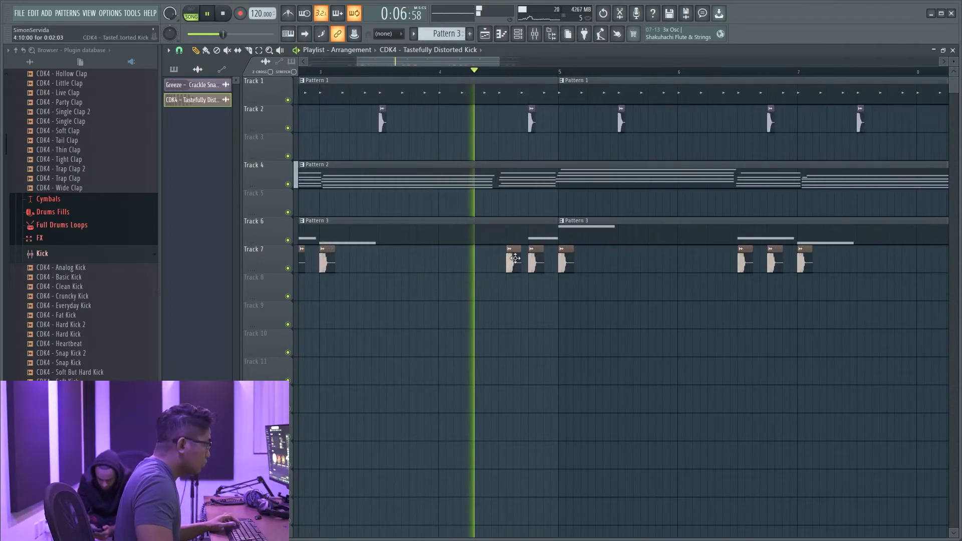
scroll(494, 290, "down", 4)
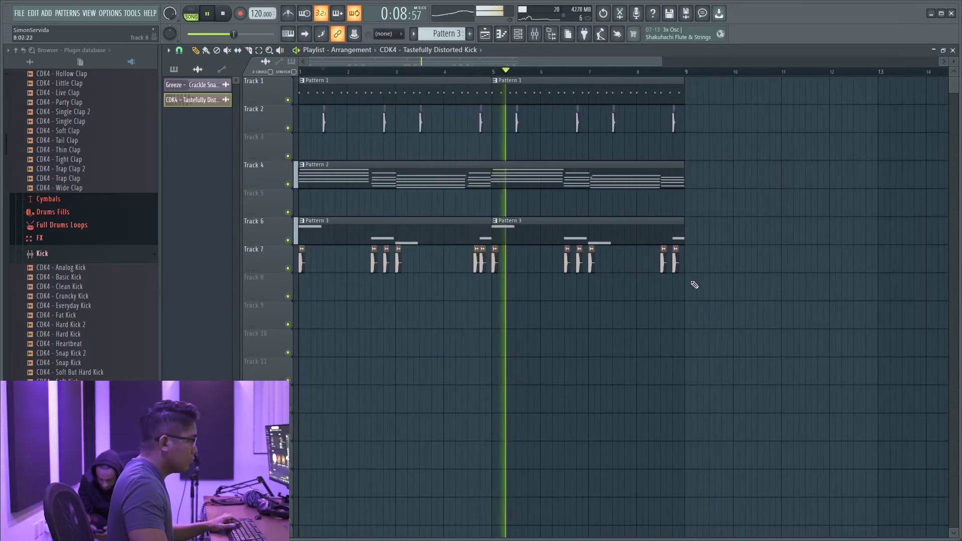
scroll(694, 285, "up", 5)
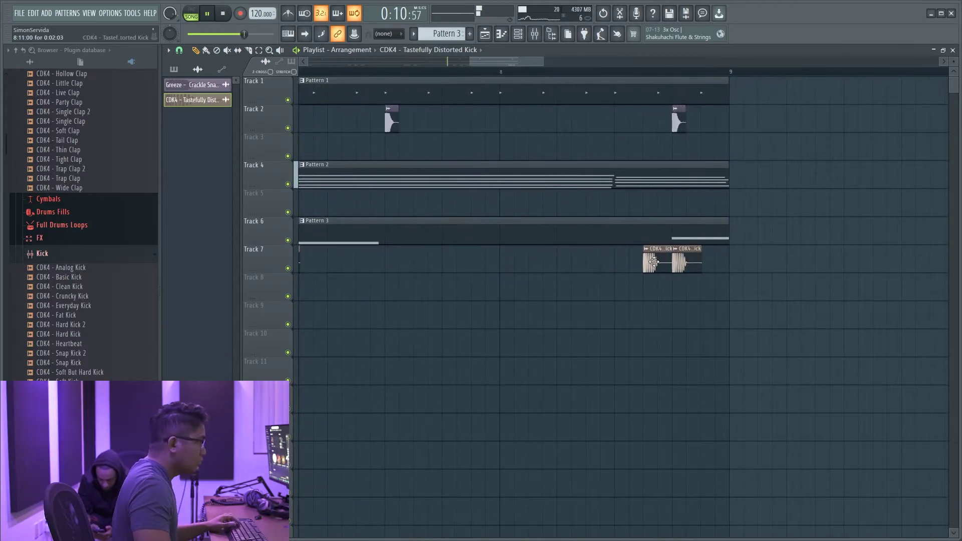
scroll(691, 230, "down", 4)
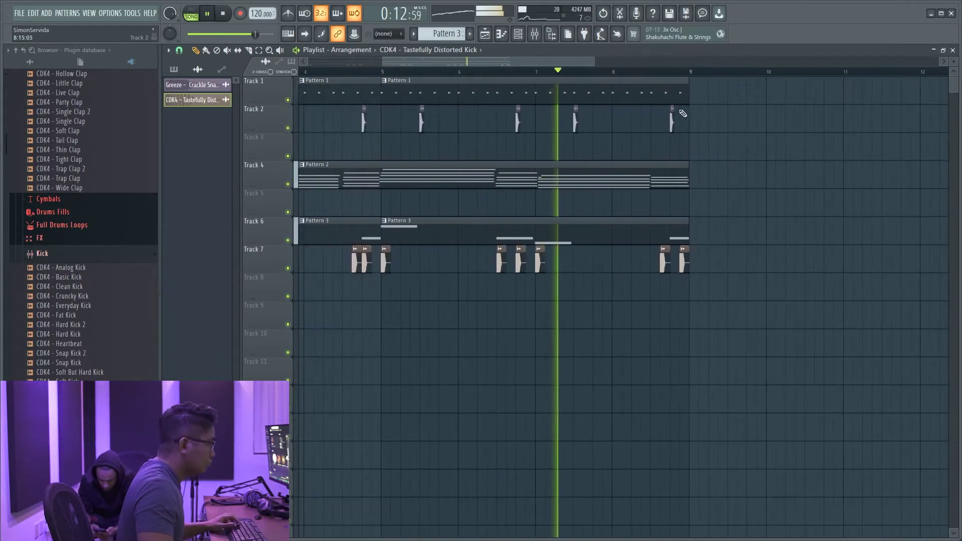
- Add an extra Crackle Snare hit at the end of bar 8 on Track 2
scroll(646, 123, "up", 4)
left_click(694, 116)
scroll(540, 117, "down", 4)
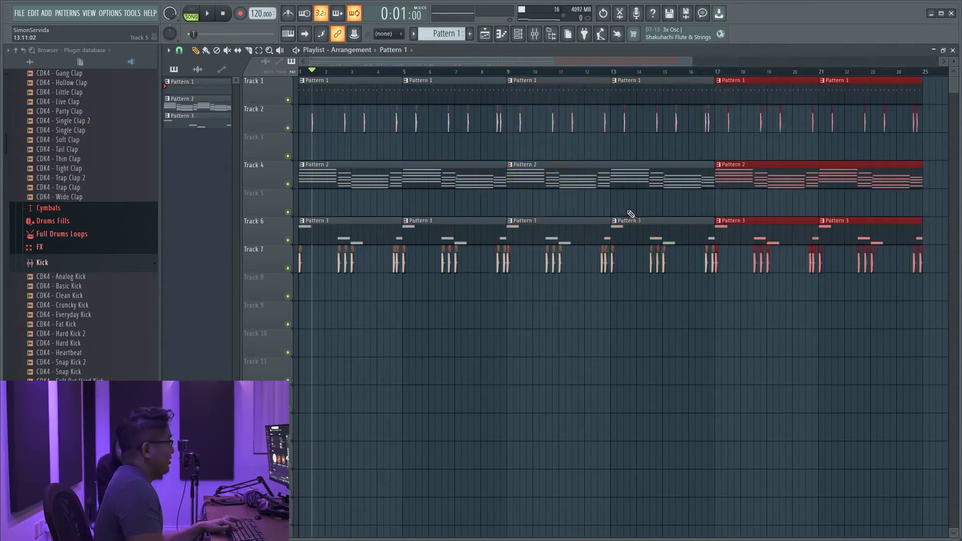
- Duplicate the selected eight-bar section repeatedly until the arrangement extends to about bar 105
key("ctrl+b")
key("ctrl+b")
key("ctrl+b")
key("ctrl+b")
key("ctrl+b")
key("ctrl+b")
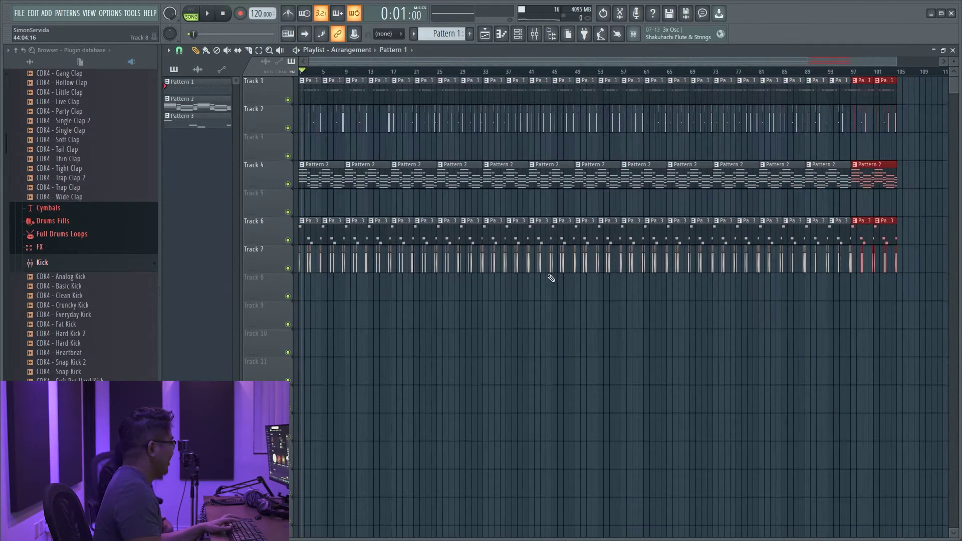
scroll(576, 288, "down", 1)
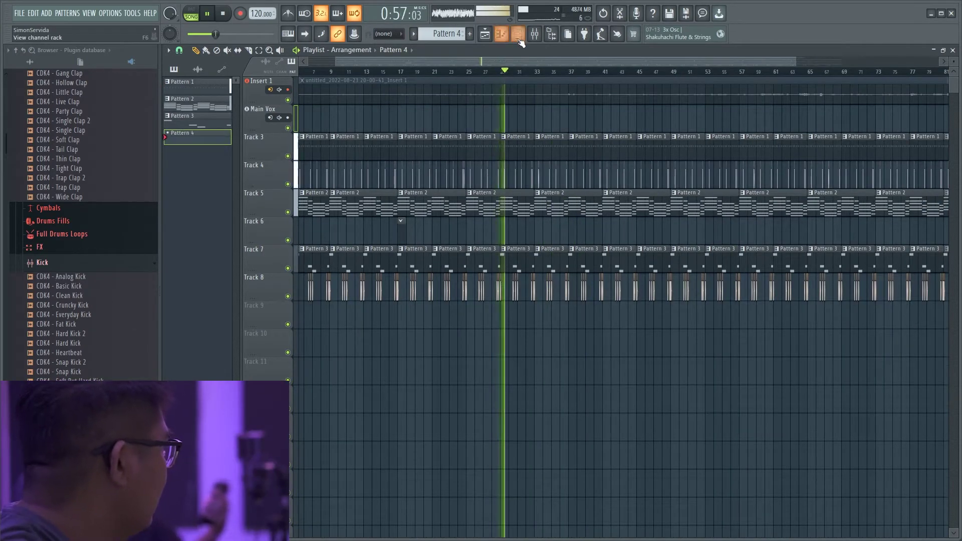
- Stop playback and examine Pattern 4's channels and piano roll
left_click(519, 39)
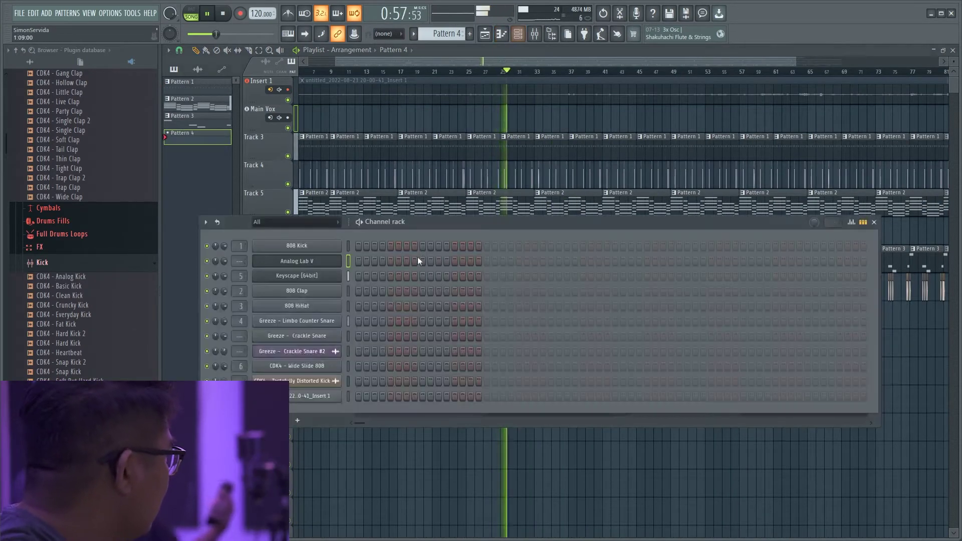
key("F6")
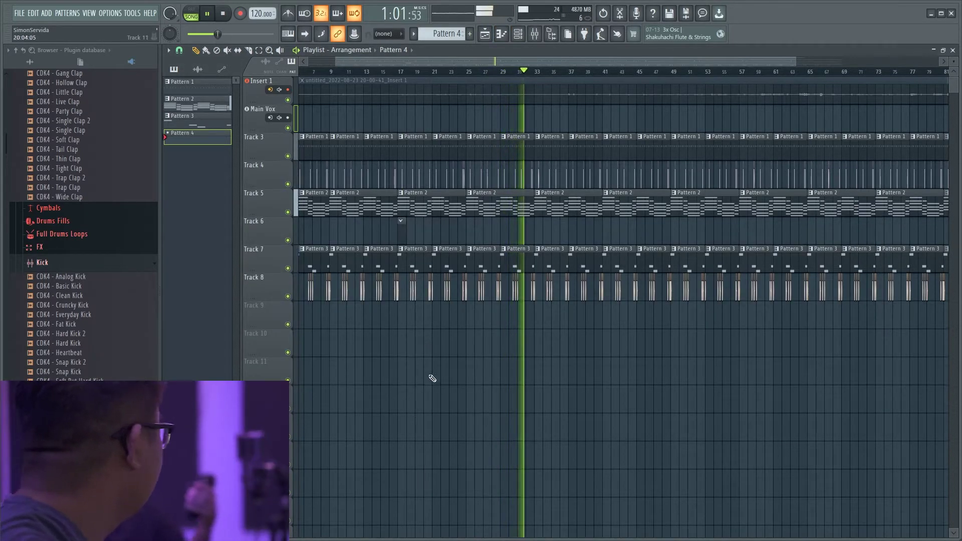
key("space")
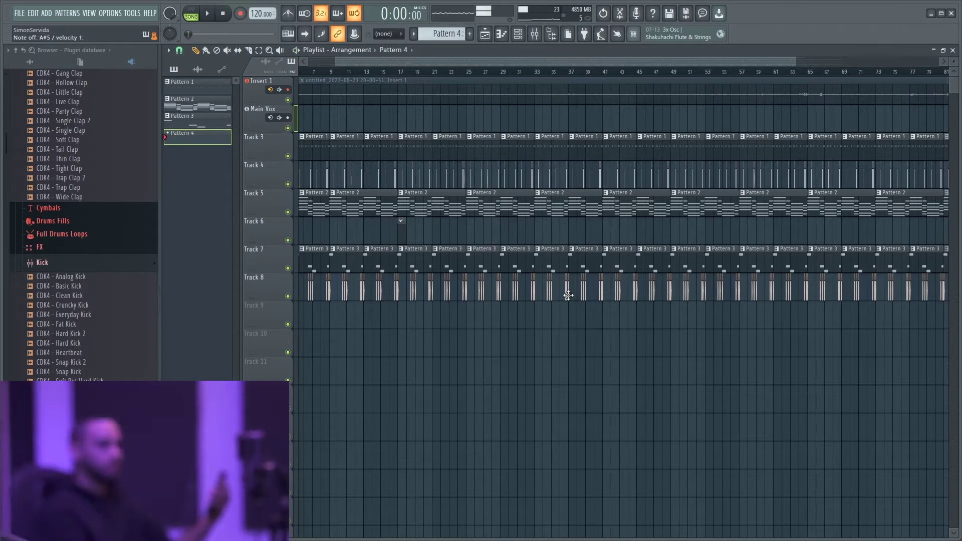
left_click(501, 34)
left_click(518, 34)
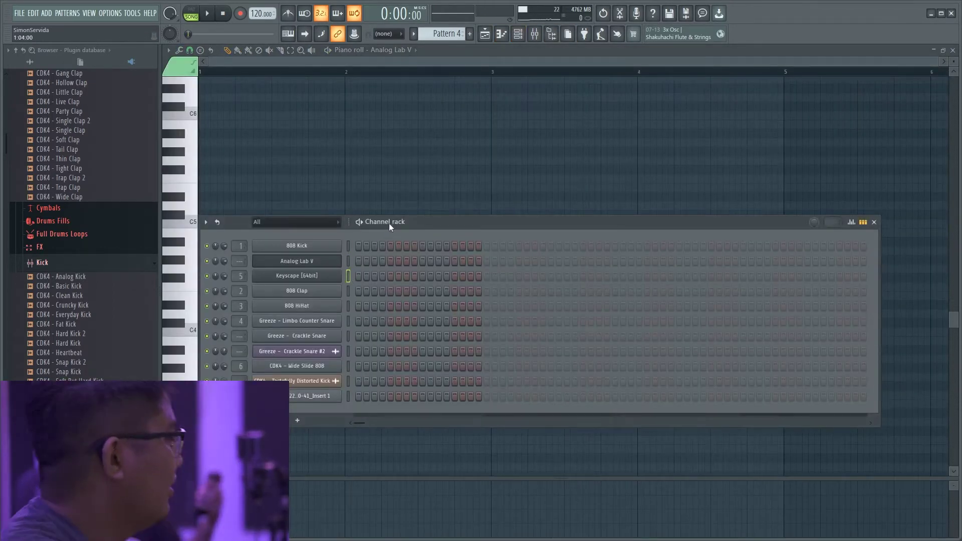
key("F6")
key("F5")
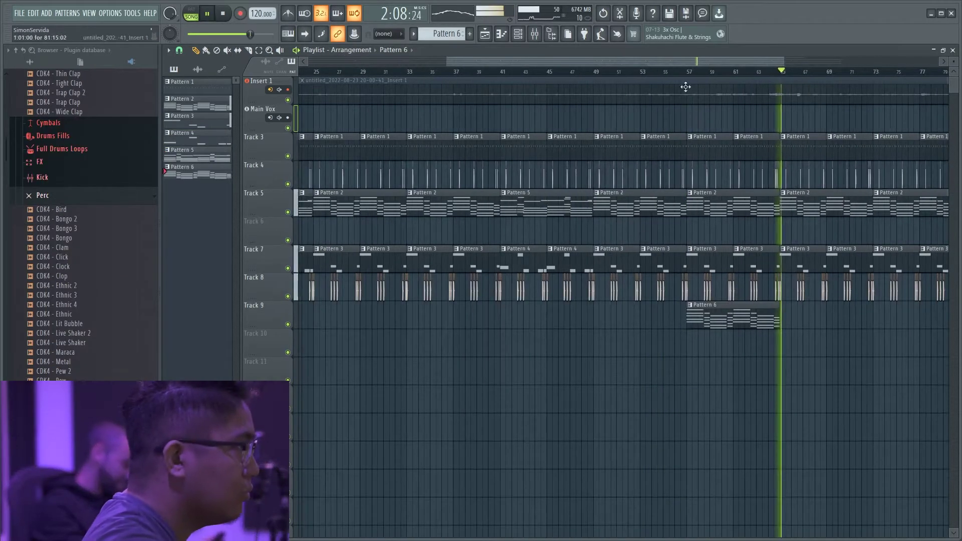
- Play the arrangement from bar 57 and review Pattern 6's Analog Lab V notes
left_click(686, 73)
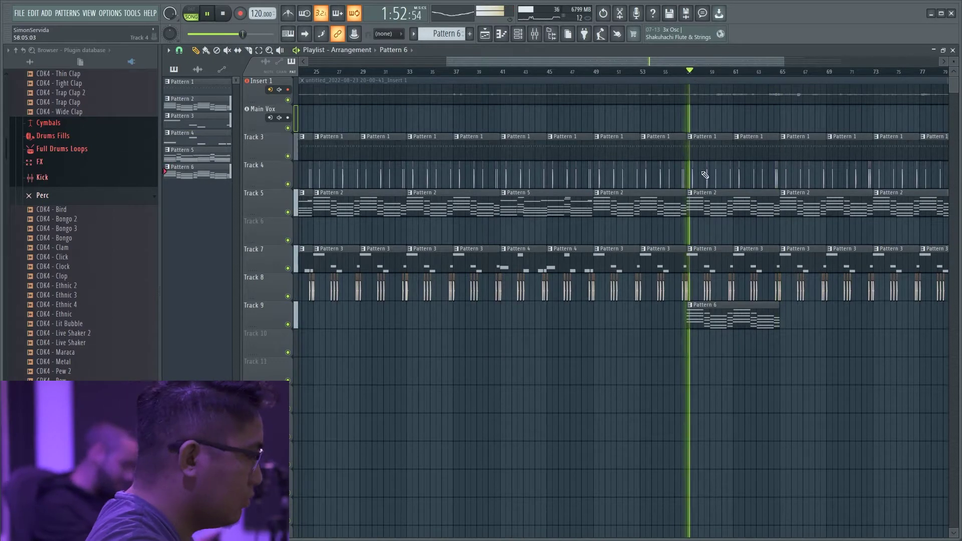
key("F9")
key("F9")
double_click(706, 324)
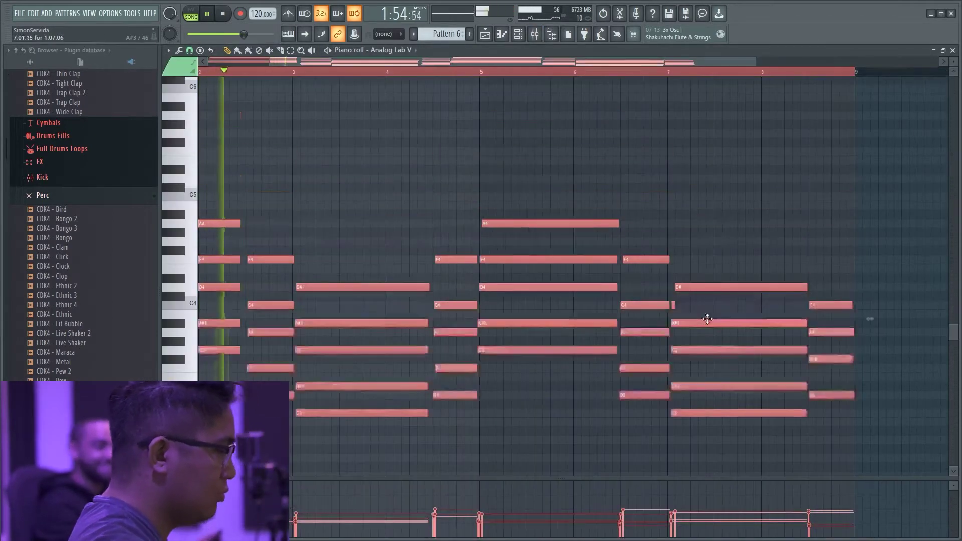
- Send the Analog Lab V mixer track to insert 29
key("F7")
key("F6")
key("F9")
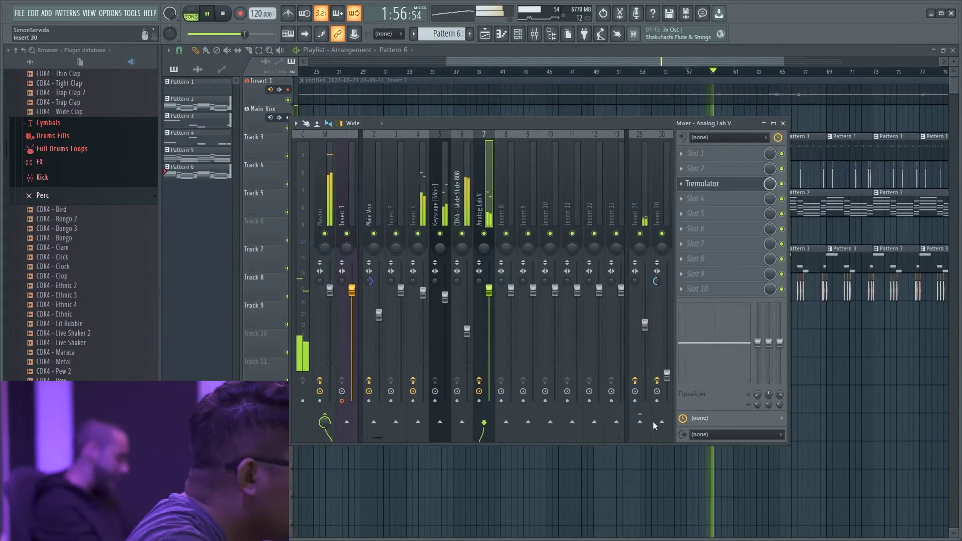
left_click(640, 422)
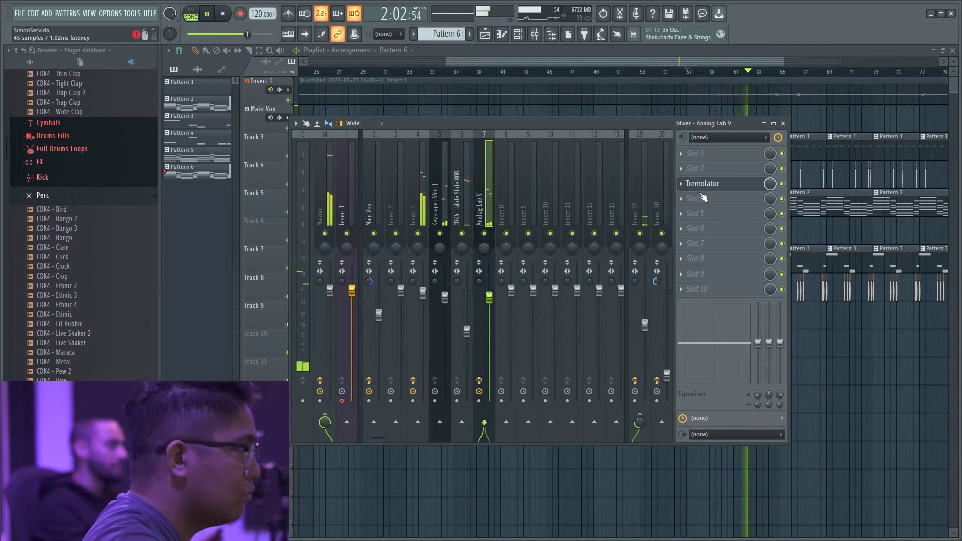
- Load Thermal in slot 4 of the Analog Lab V mixer track and choose its Beefy Digits preset
left_click(704, 198)
left_click(491, 296)
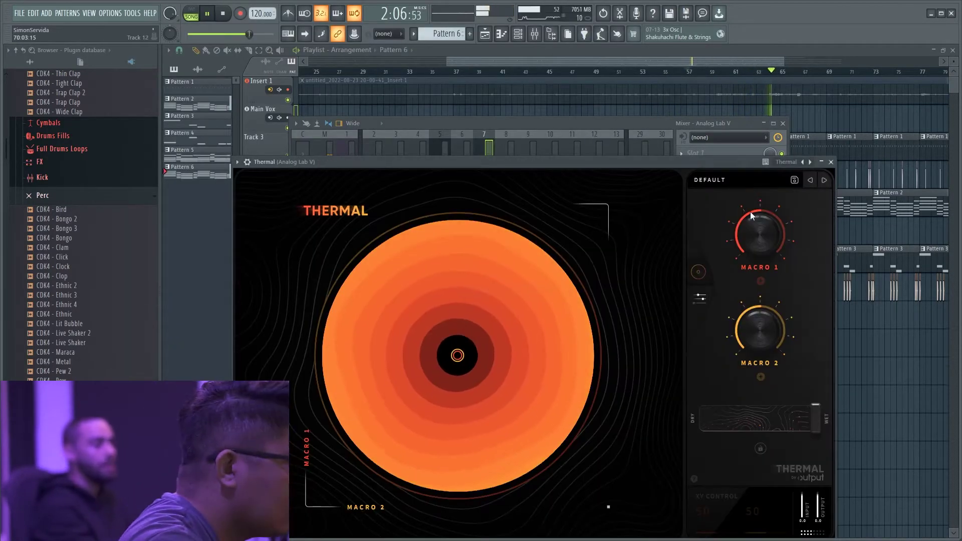
left_click(710, 180)
left_click(502, 221)
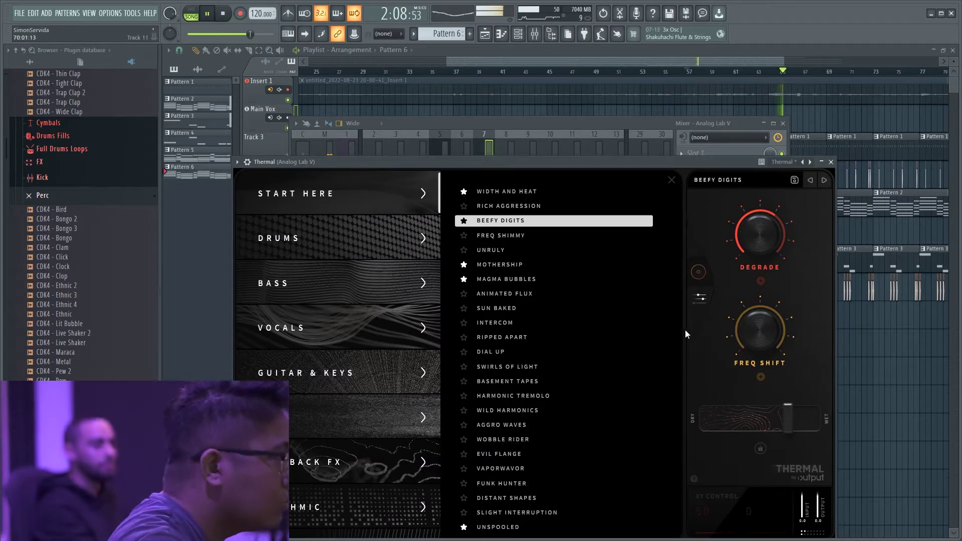
key("F12")
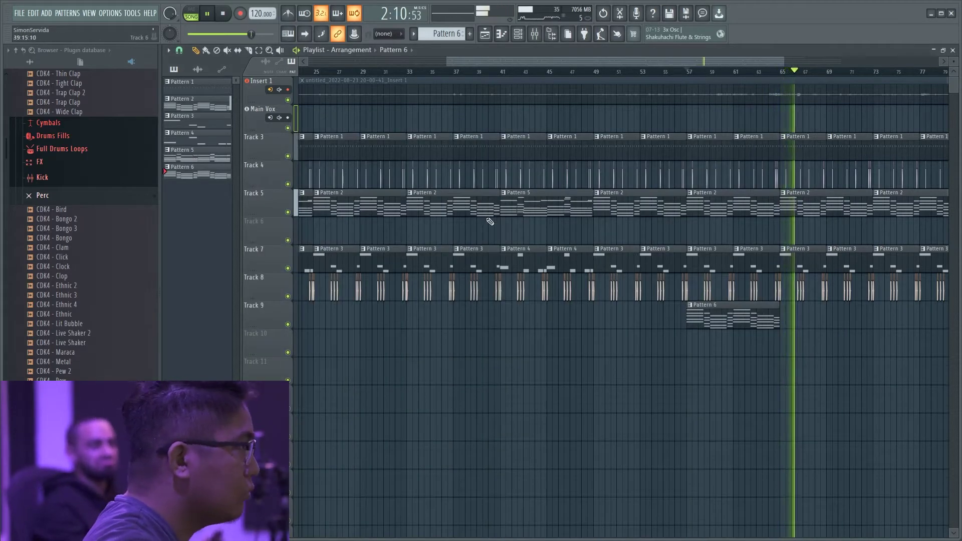
- Copy Pattern 5's Keyscape chords to Analog Lab V in a new pattern and place it on Track 9 at bar 41
left_click(512, 196)
left_click(518, 36)
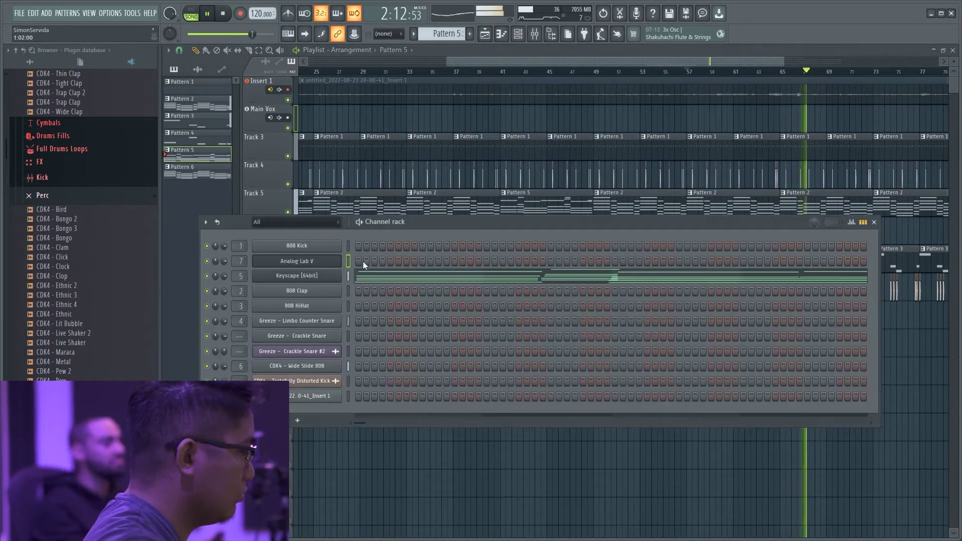
key("F4")
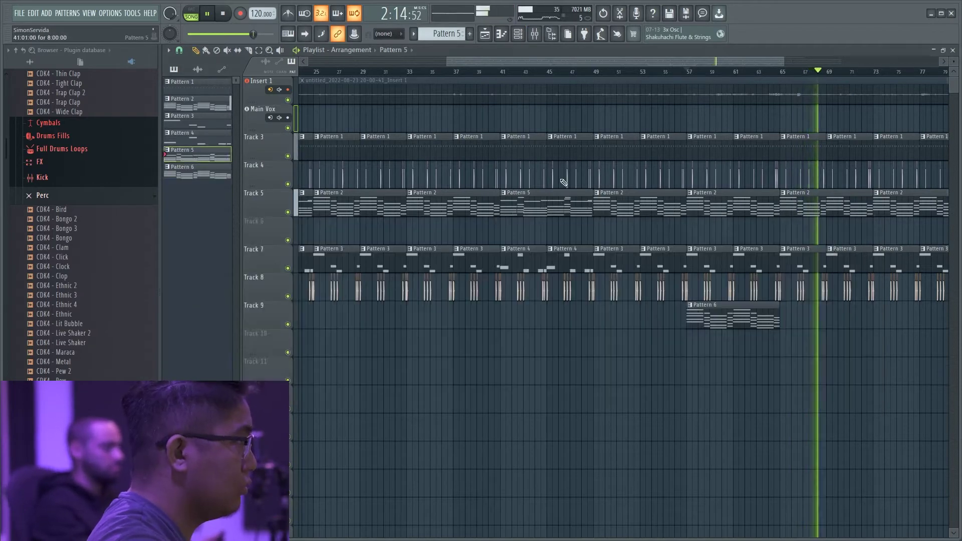
left_click(521, 35)
right_click(345, 262)
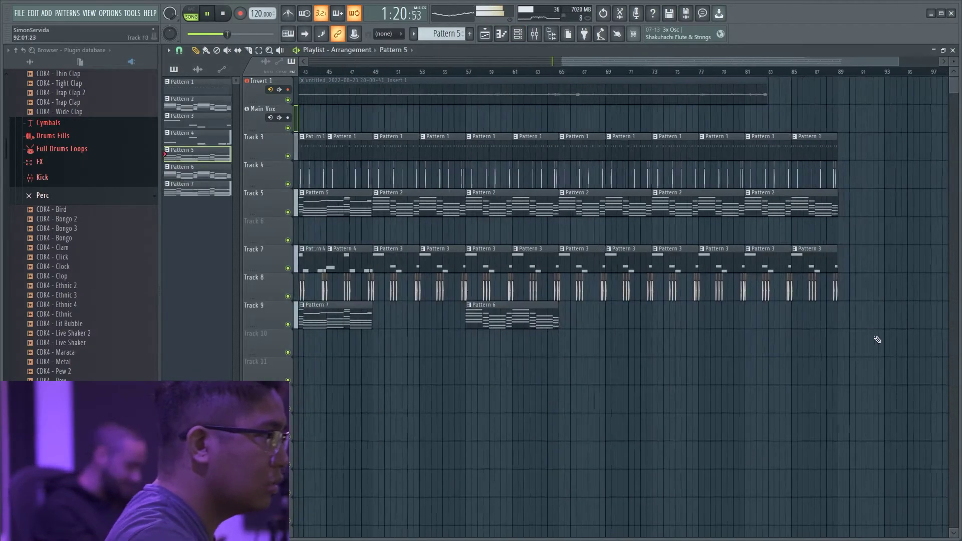
- Examine Pattern 7's Analog Lab V notes and its mixer track while the arrangement plays
left_click_drag(873, 355, 656, 135)
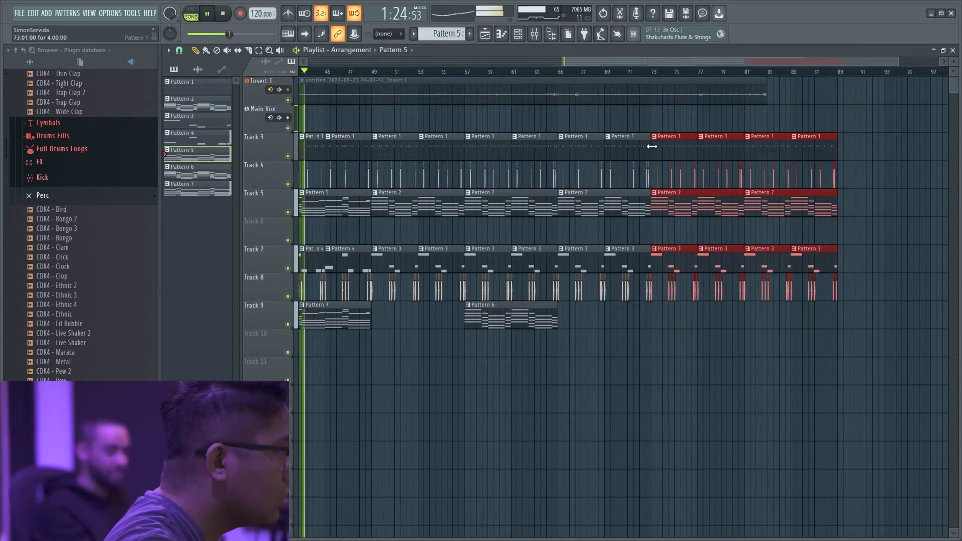
key("F9")
key("F9")
double_click(593, 321)
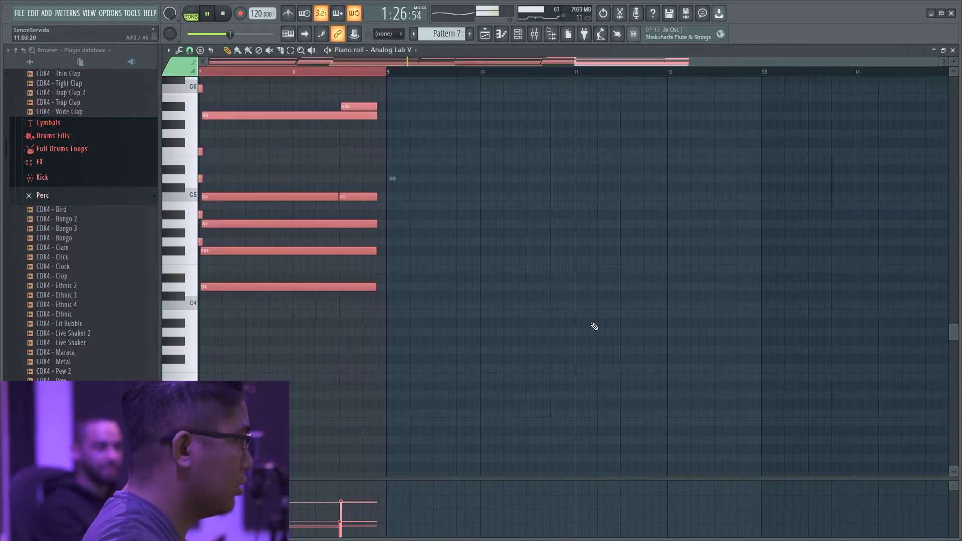
key("Escape")
key("F9")
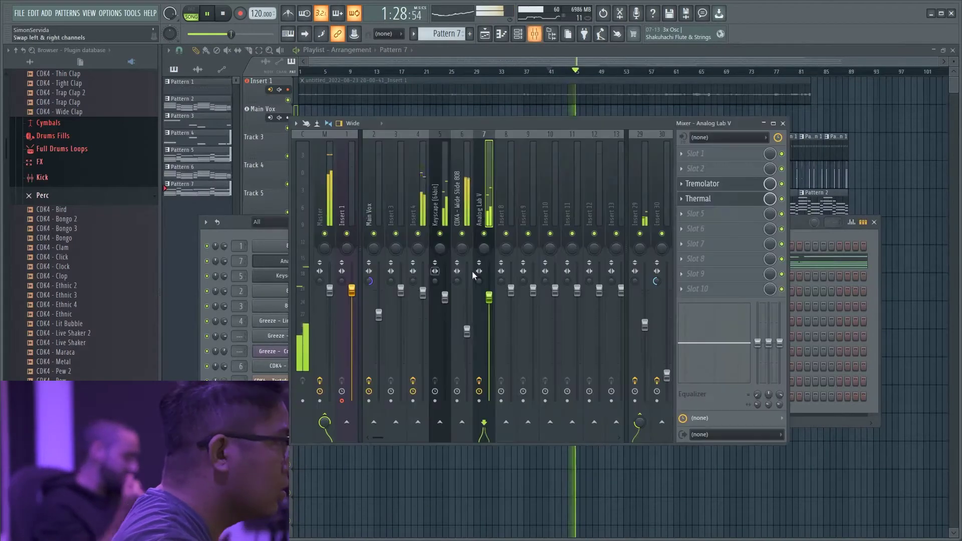
key("F12")
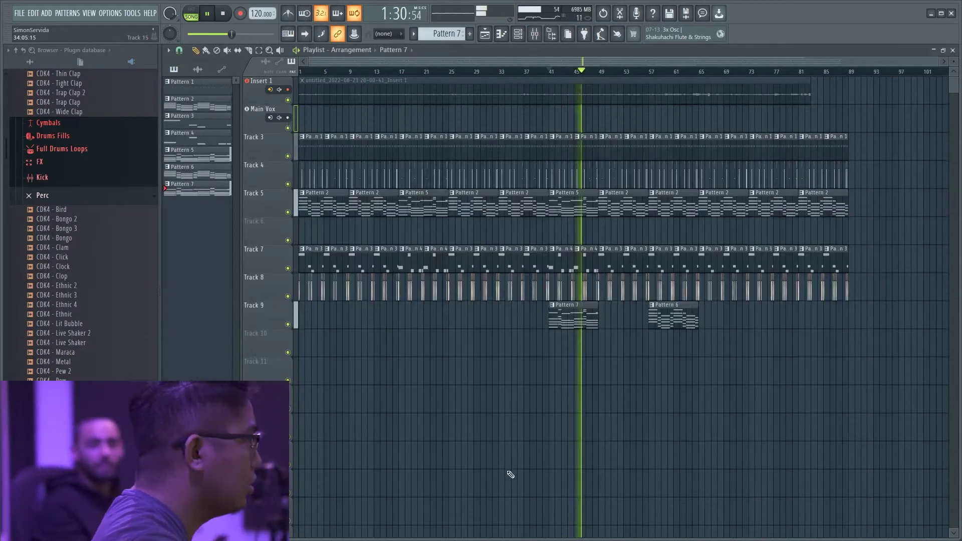
- Stop playback, unmute the long vocal recording clip and return the playhead to the start
key("space")
key("t")
left_click(350, 95)
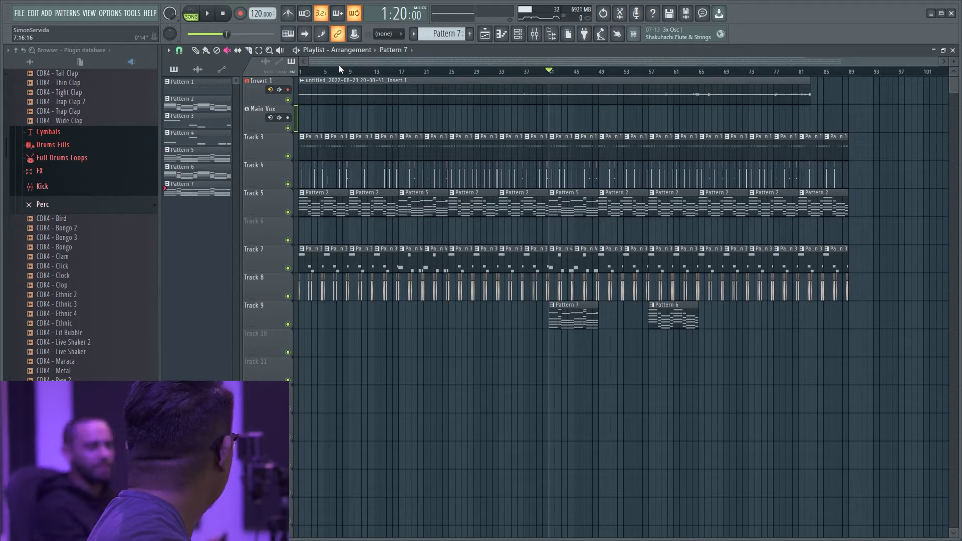
key("Home")
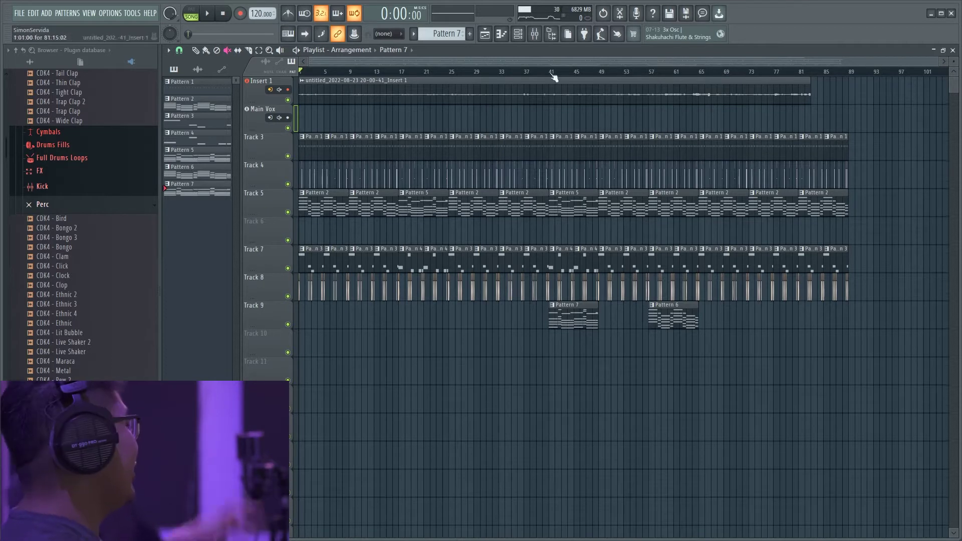
- Transpose the Master 5 semitones with SoundShifter Pitch Stereo in slot 5 and set the tempo to 105 BPM
left_click(289, 100)
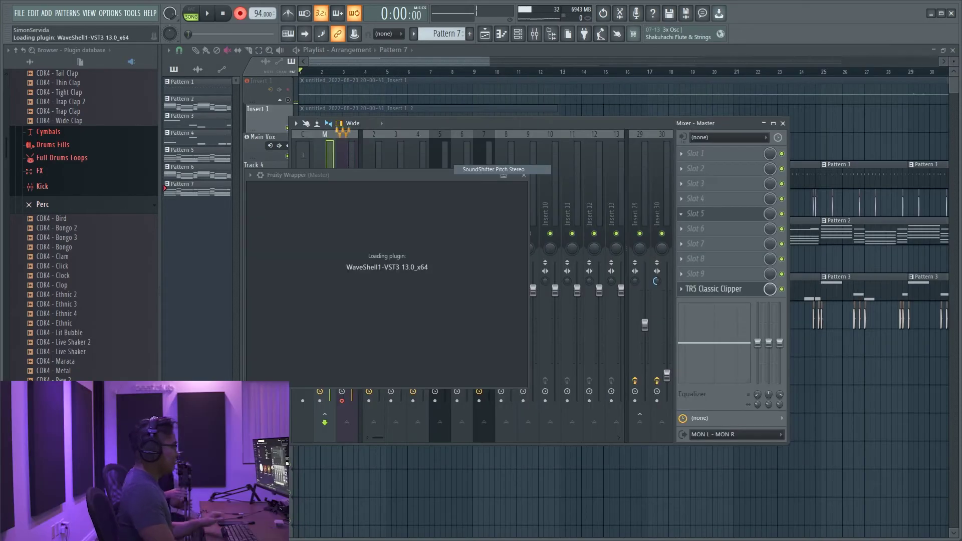
left_click(407, 132)
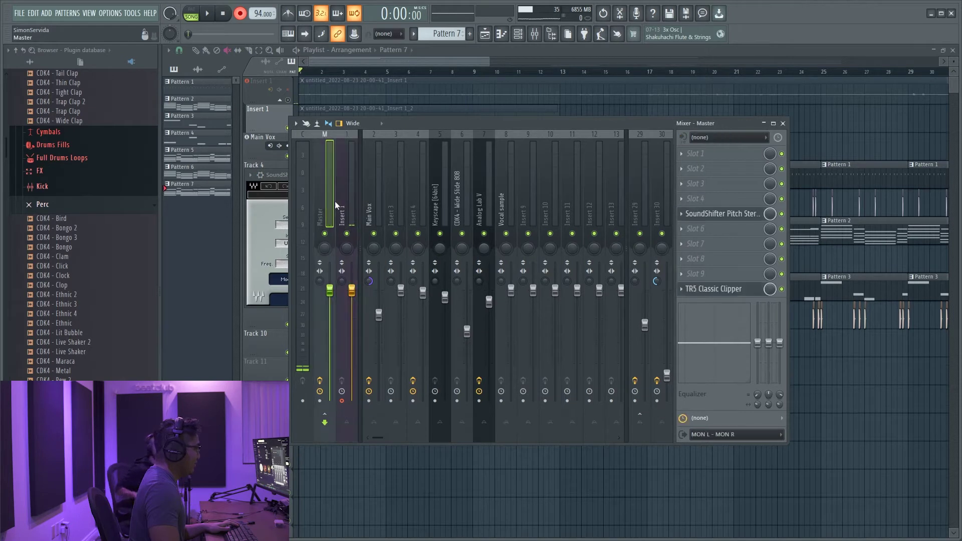
left_click(701, 215)
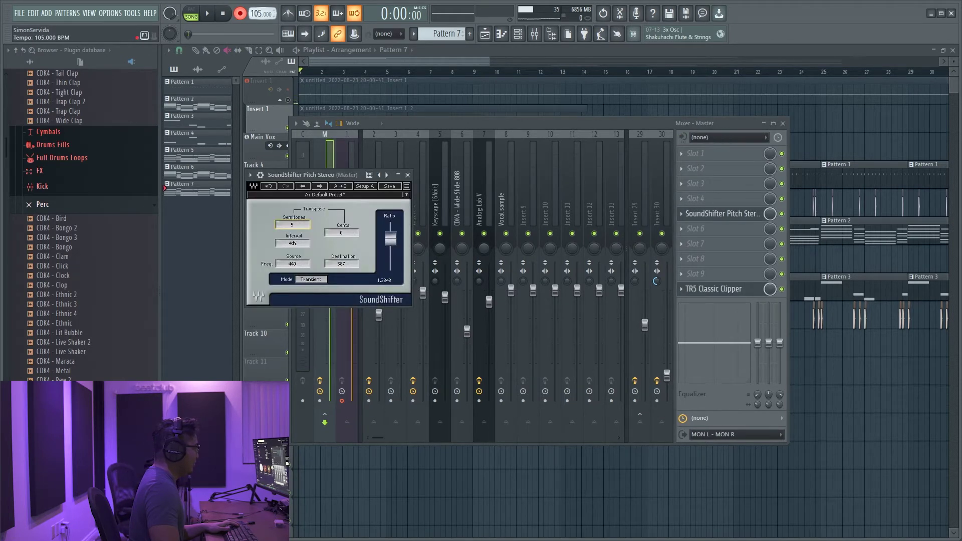
left_click(358, 60)
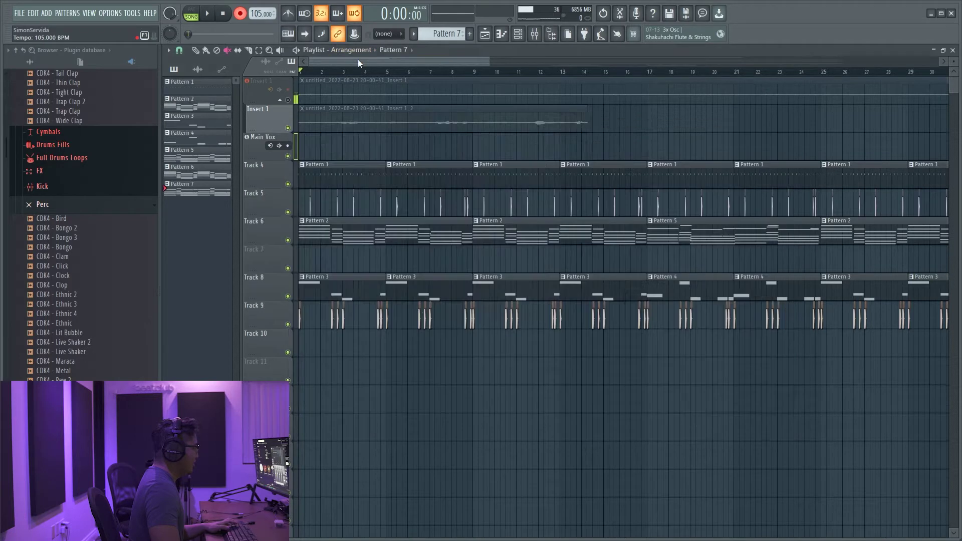
- Record another vocal take from bar 1 as an audio clip below the earlier Insert 1 take
key("ctrl+z")
left_click(241, 13)
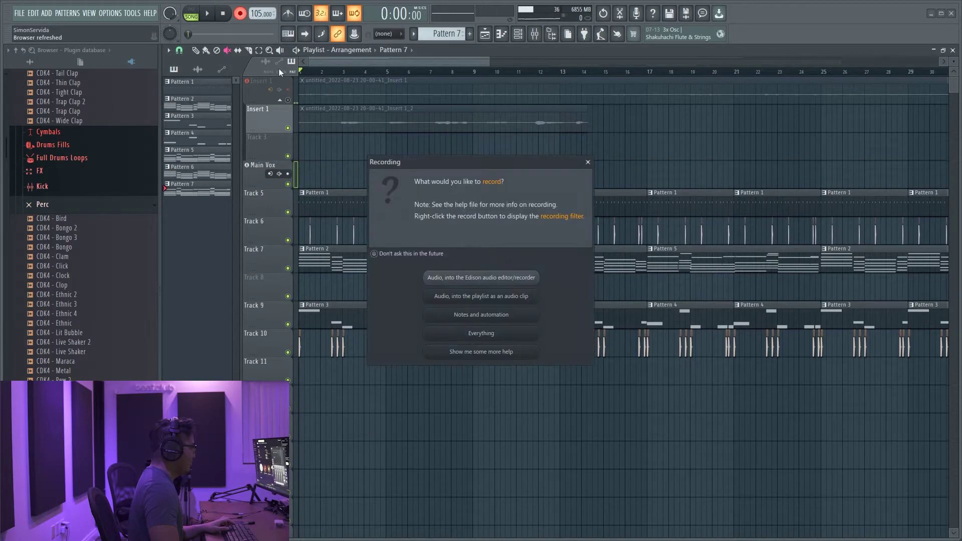
left_click(587, 162)
key("r")
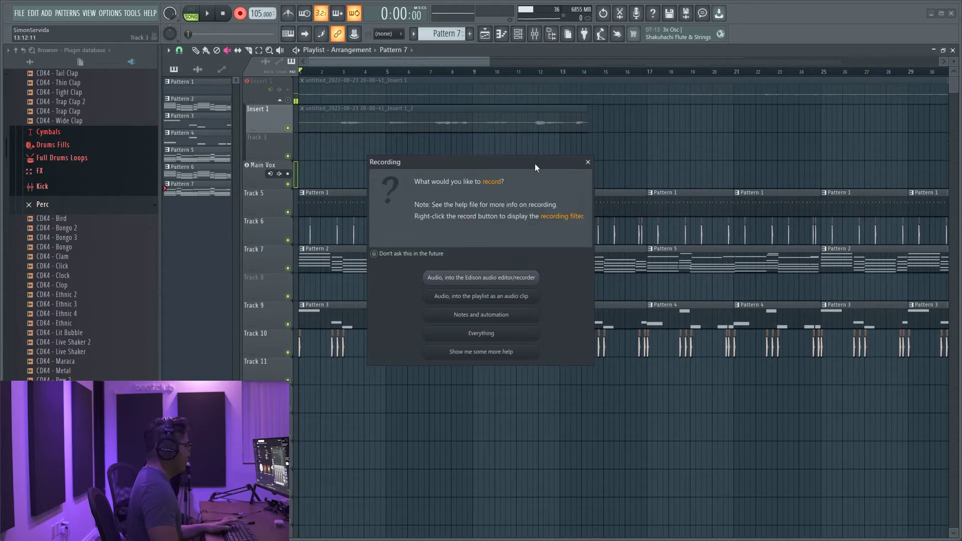
key("space")
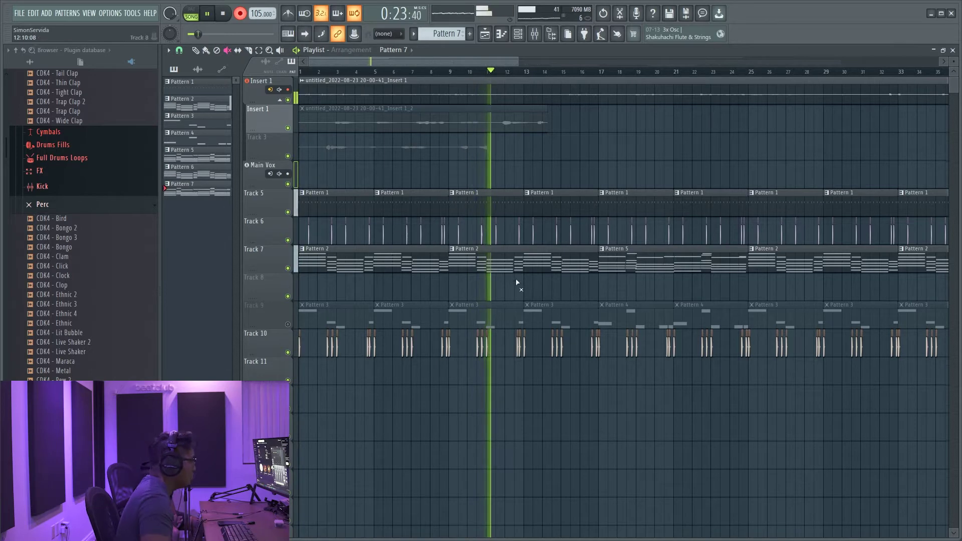
- Mute the Track 10 clips and record a further vocal take up to about bar 49
left_click(287, 353)
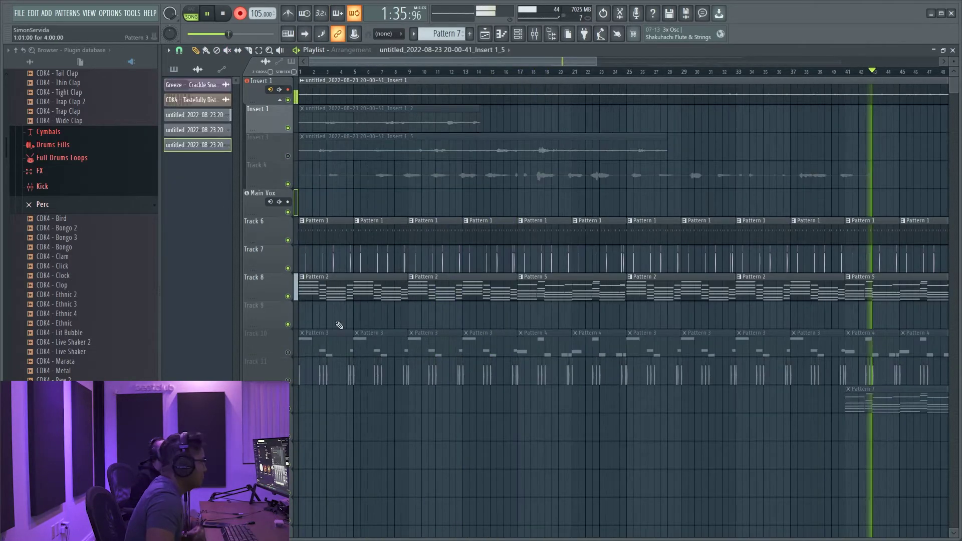
left_click_drag(400, 62, 510, 62)
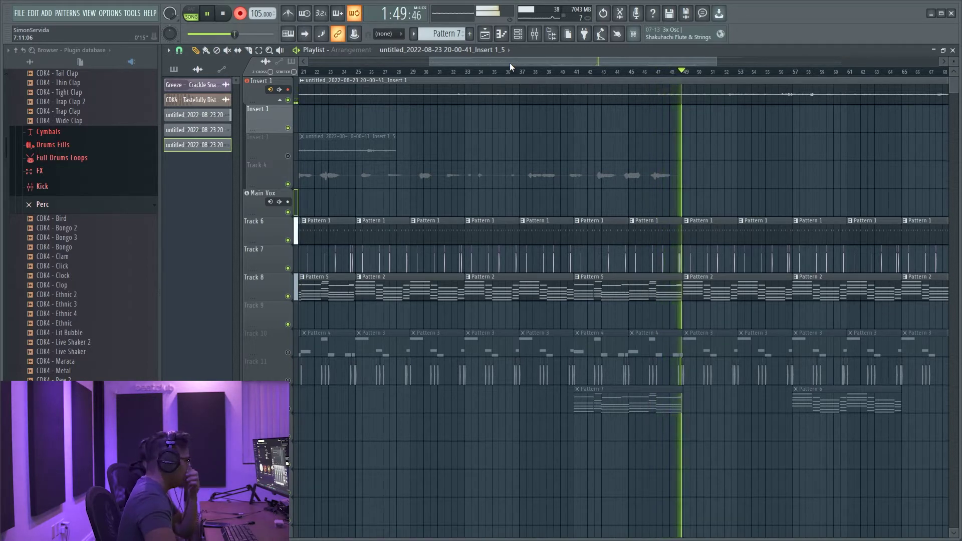
key("space")
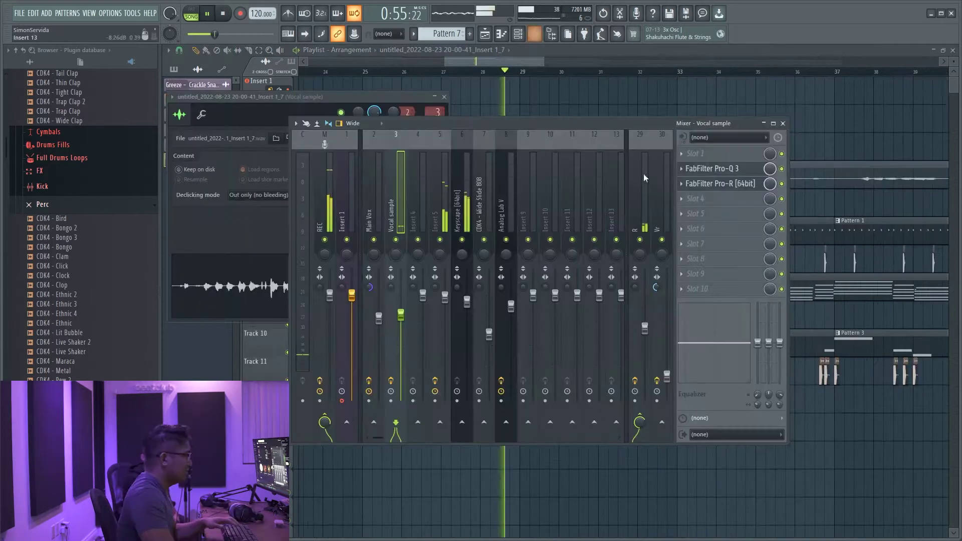
- Load FabFilter Pro-C 2 in slot 1 of the Vocal sample mixer track, using the Vocal style and a threshold of about -20 dB
left_click(700, 156)
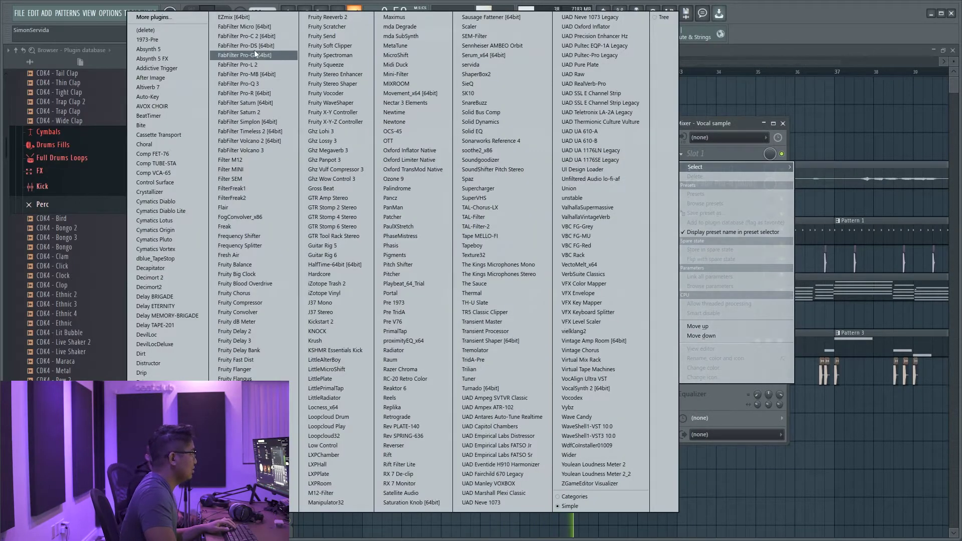
left_click(255, 52)
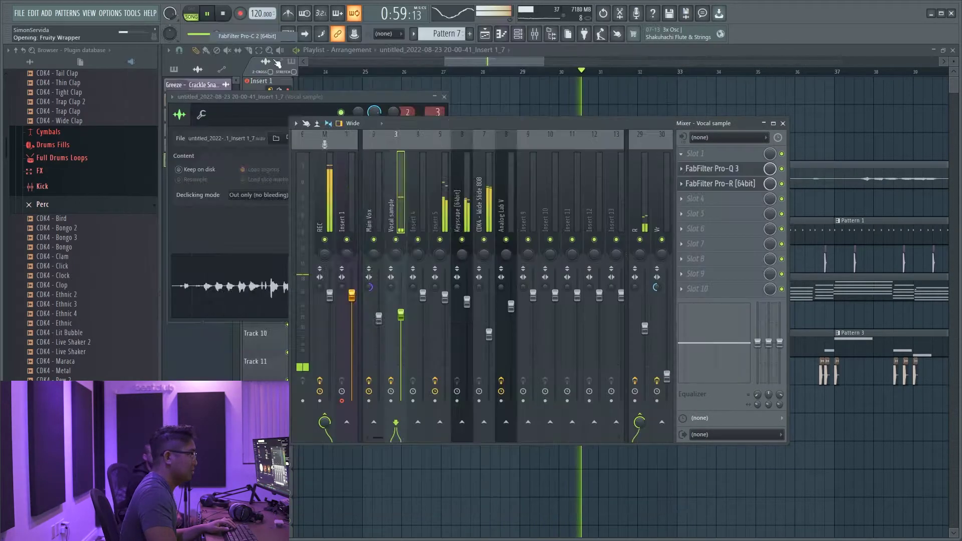
left_click(336, 294)
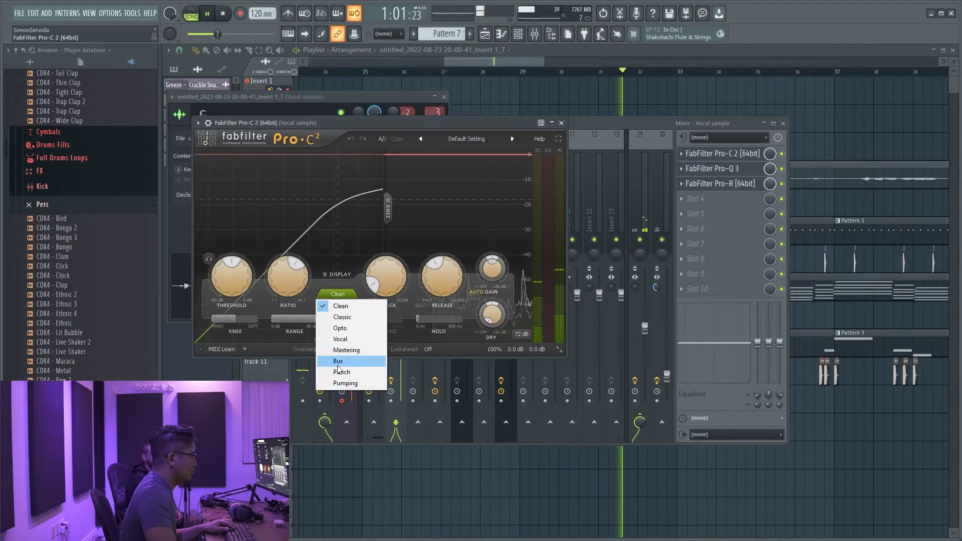
left_click(341, 338)
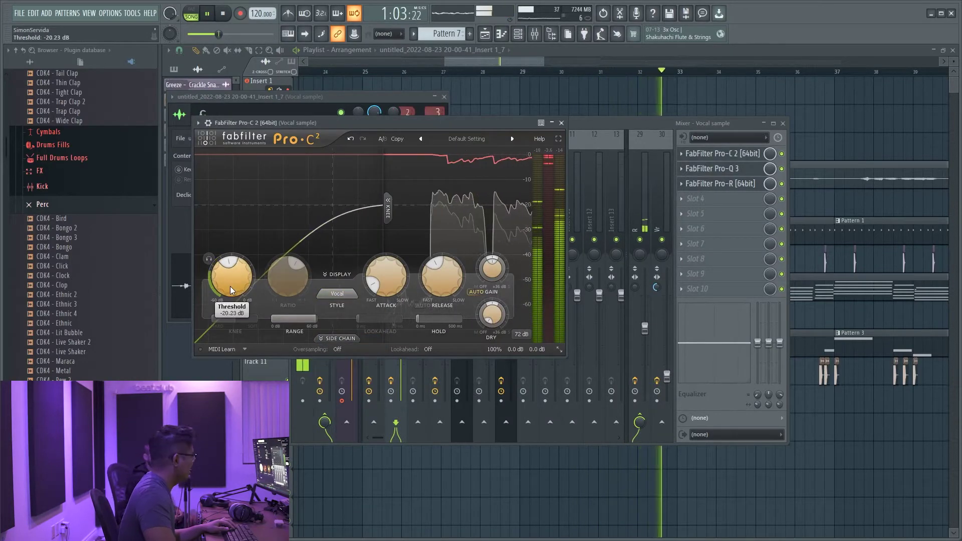
key("F12")
- Cut out the vocal sample clip between bars 33 and 37, and slice the remaining part at about bar 40
scroll(564, 140, "up", 3)
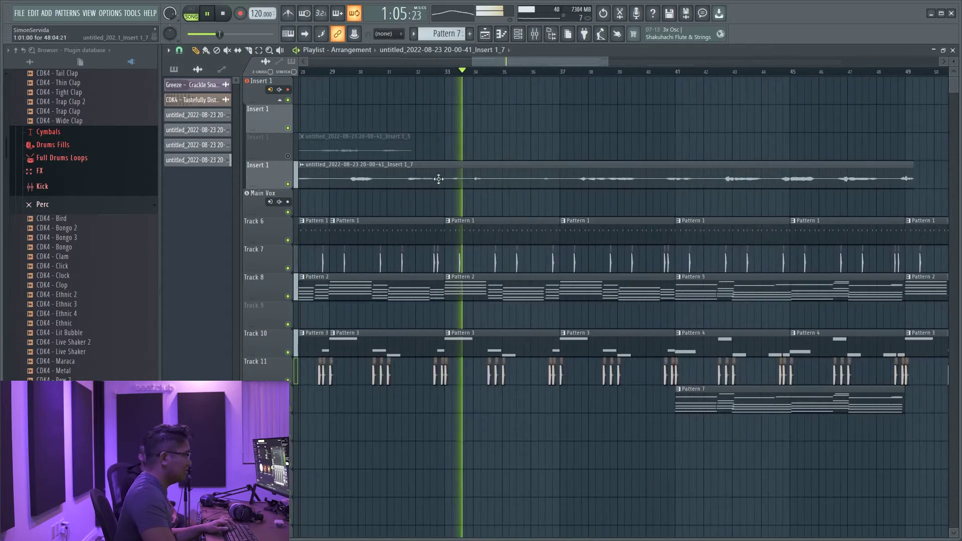
right_click(541, 180)
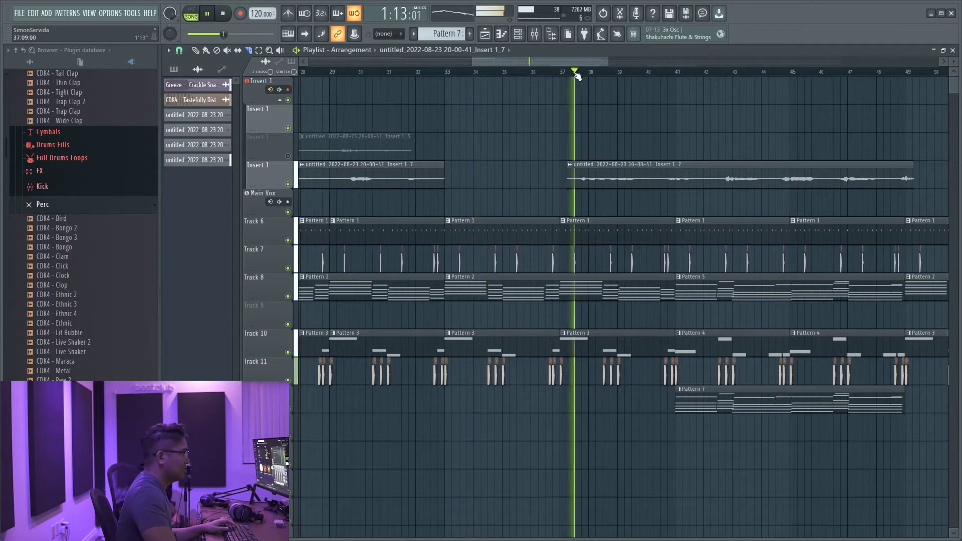
scroll(587, 149, "up", 2)
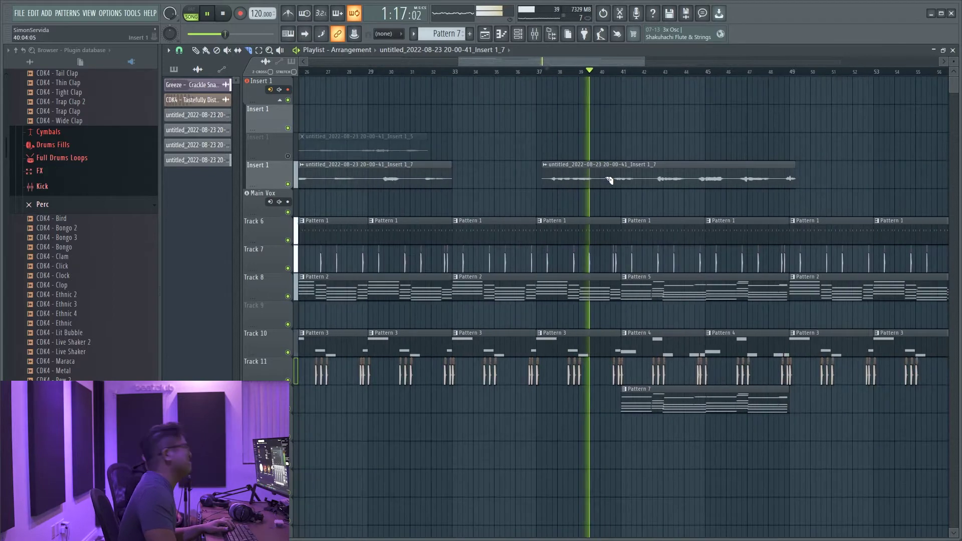
scroll(609, 180, "up", 4)
scroll(609, 183, "down", 5)
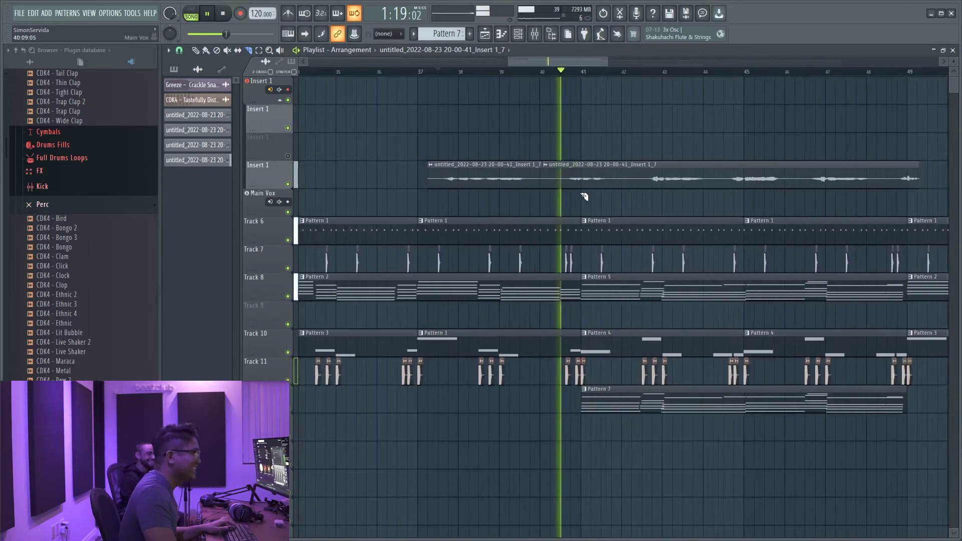
scroll(554, 195, "down", 3)
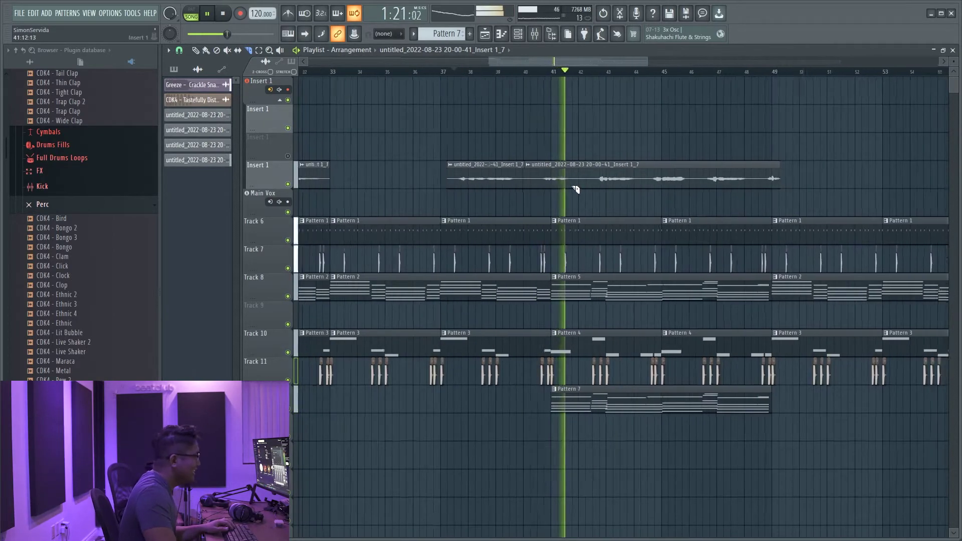
- Select the Analog Lab V mixer track and open its Tremolator effect
key("F9")
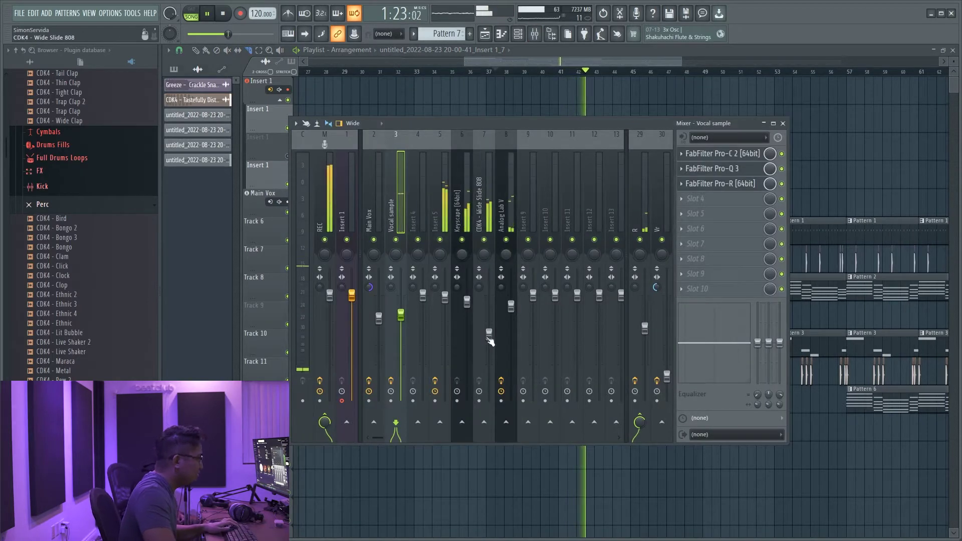
left_click(511, 305)
left_click(710, 187)
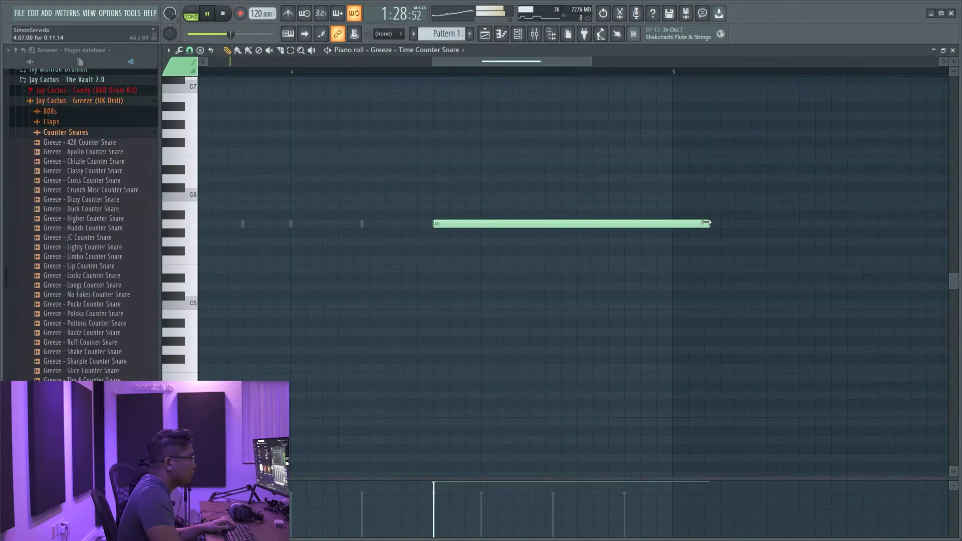
- Create a roll of three short A5 Greeze - Time Counter Snare notes from step 7 of bar 4, with descending velocities
left_click_drag(710, 223, 396, 222)
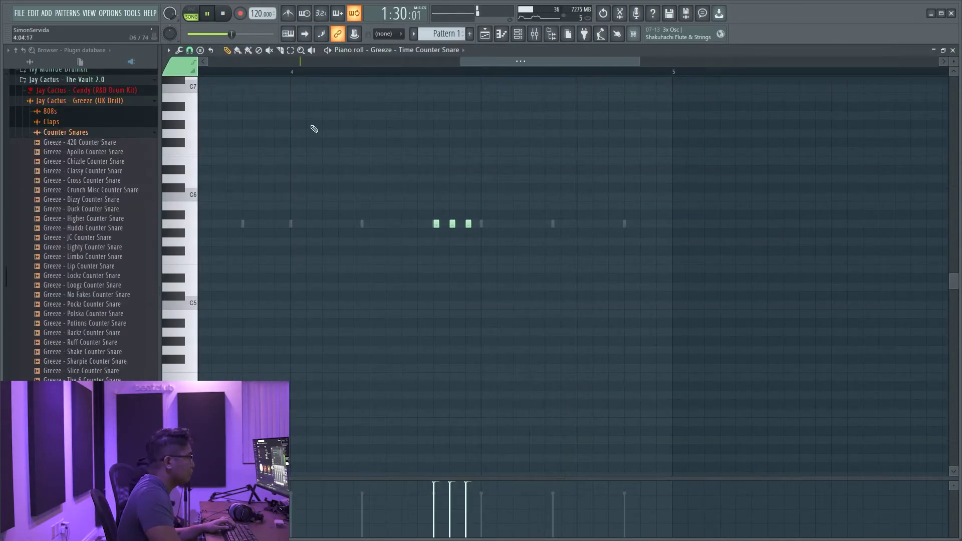
left_click(190, 51)
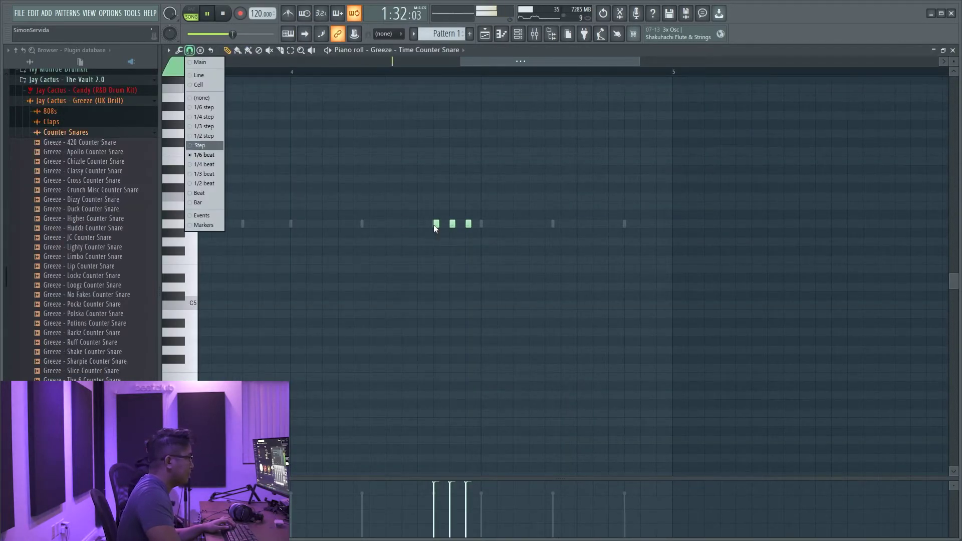
left_click(487, 224)
left_click_drag(437, 491, 494, 522)
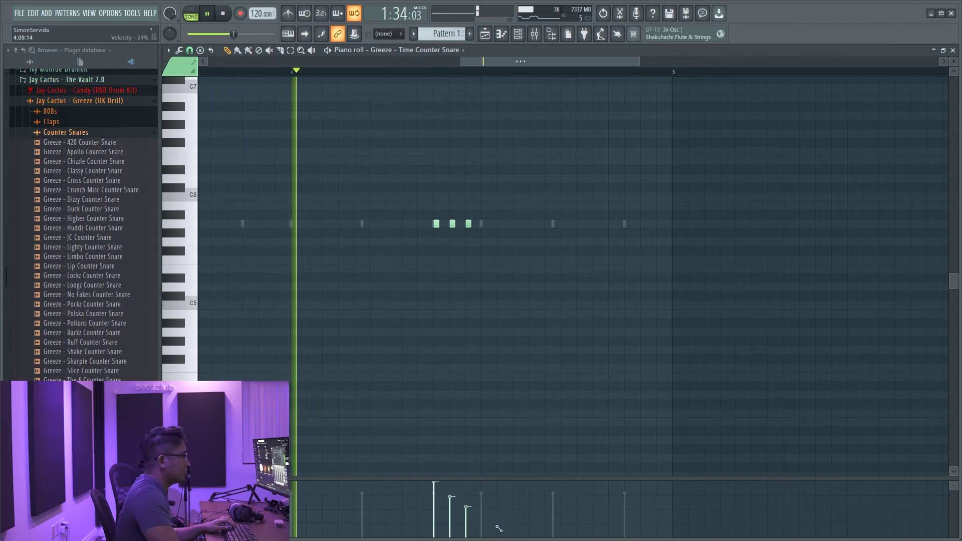
scroll(441, 300, "down", 3)
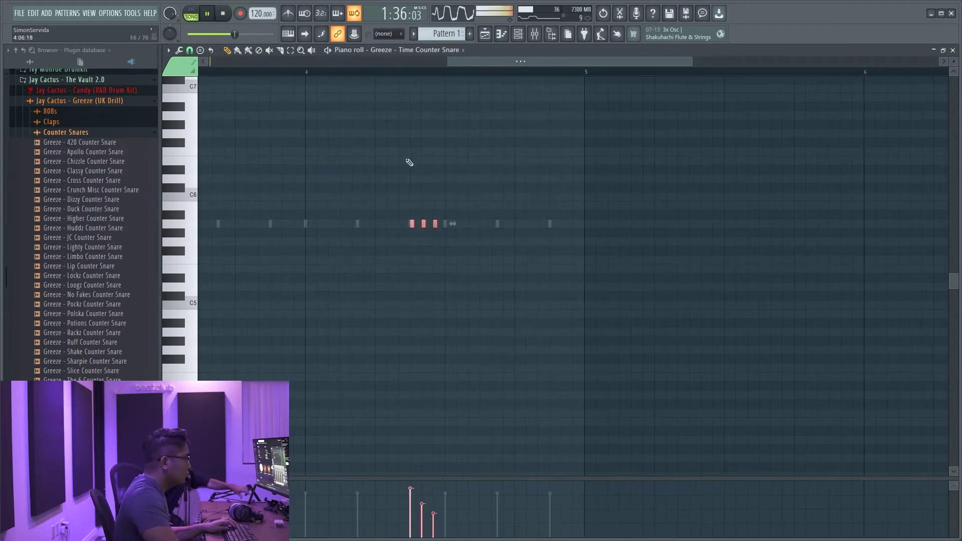
scroll(413, 177, "down", 3)
scroll(473, 247, "up", 3)
scroll(473, 247, "down", 3)
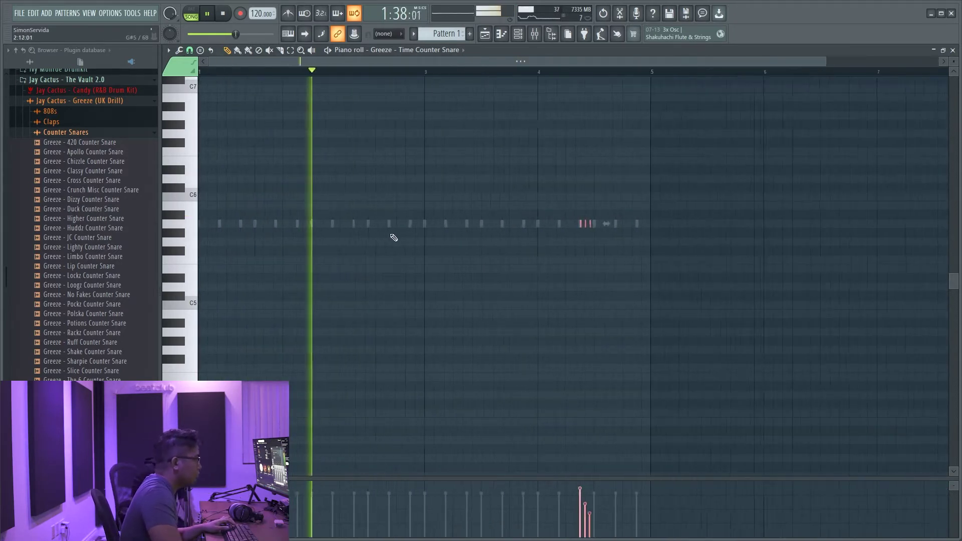
- Draw an A5 counter snare note from step 5 of bar 2 and chop it into a five-note roll with descending velocities
scroll(392, 236, "up", 4)
left_click(200, 66)
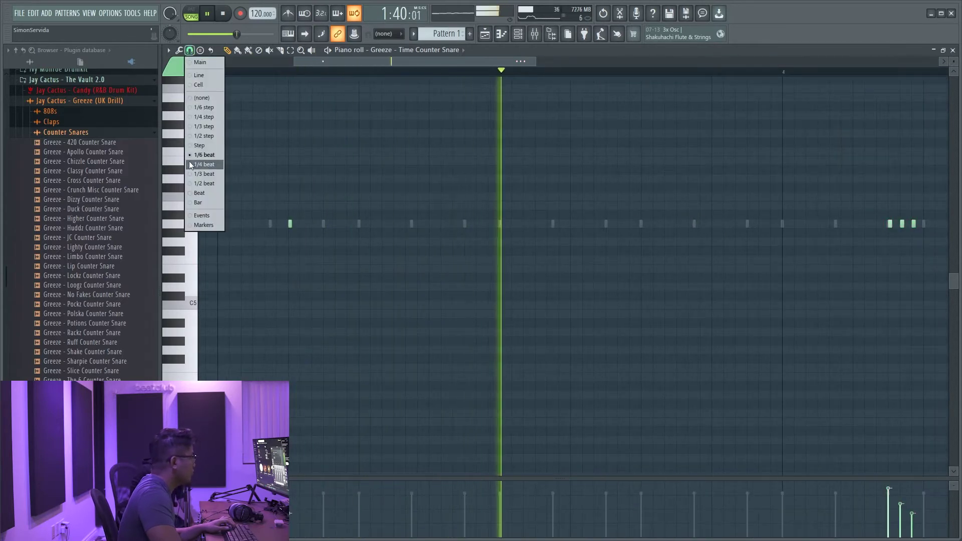
left_click(203, 158)
left_click_drag(291, 224, 308, 226)
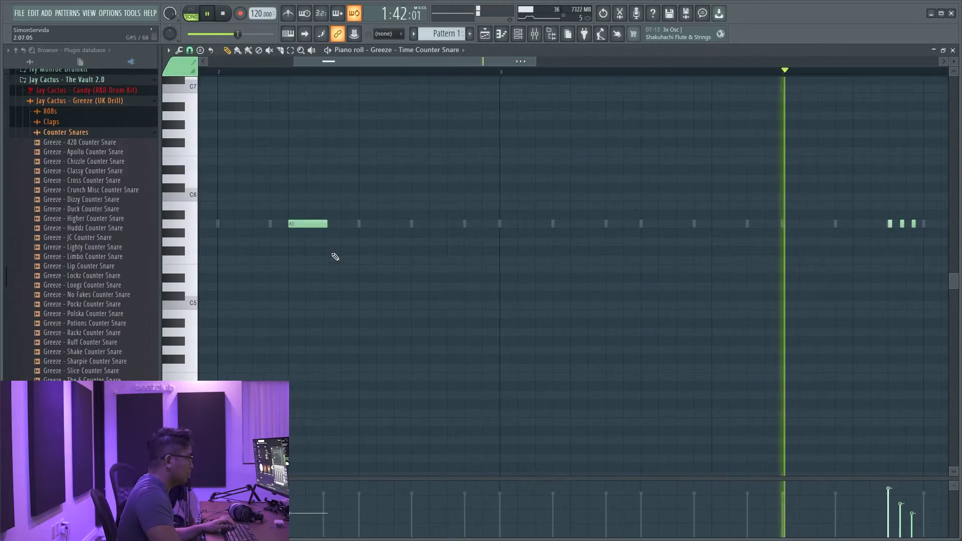
left_click(300, 224, "ctrl")
key("alt+u")
left_click(526, 324)
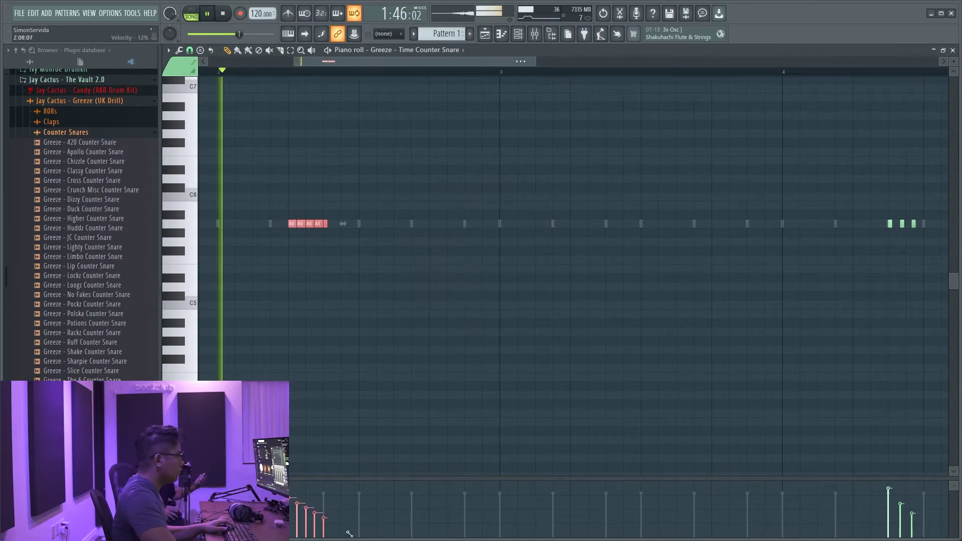
- Transpose the counter snare roll in bar 2 down six semitones to D#5
scroll(507, 273, "down", 3)
key("shift+Down")
key("shift+Down")
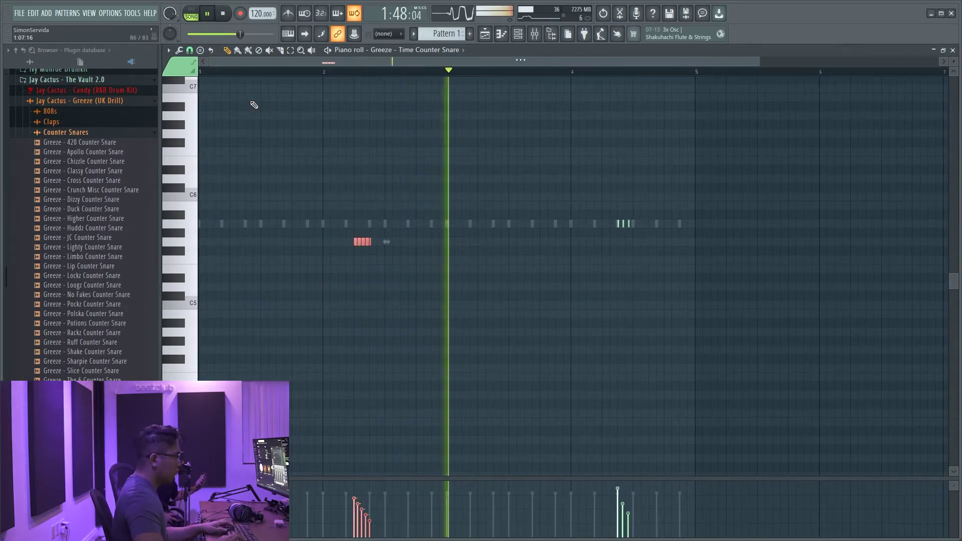
key("shift+Down")
key("shift+Down")
key("shift+Down")
key("shift+Down")
- Select the three-note counter snare roll in bar 4 and transpose it down ten semitones to B4
left_click_drag(634, 248, 602, 183, "ctrl")
key("shift+Down")
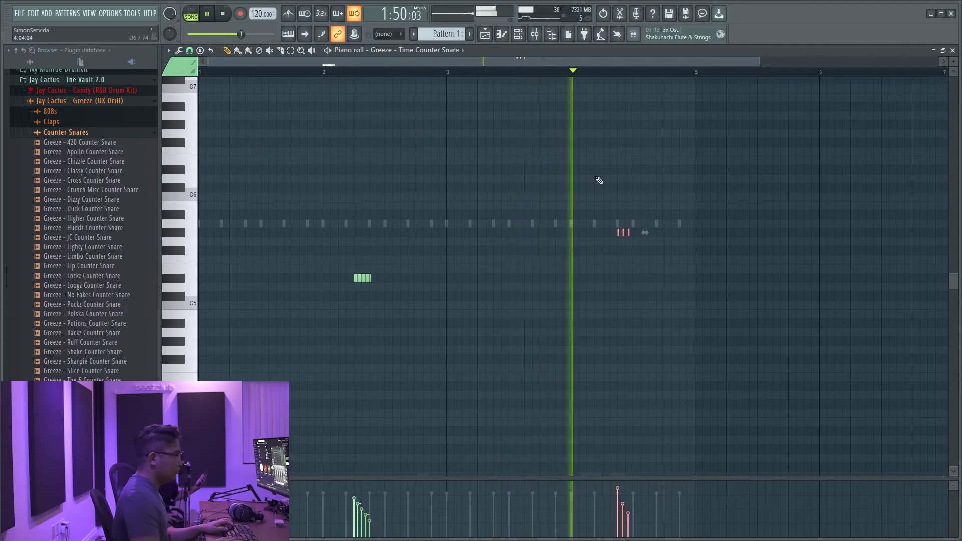
key("shift+Down")
key("shift+Down")
key("shift+Down")
key("shift+Down")
key("shift+Down")
key("shift+Down")
key("shift+Down")
key("shift+Down")
key("shift+Down")
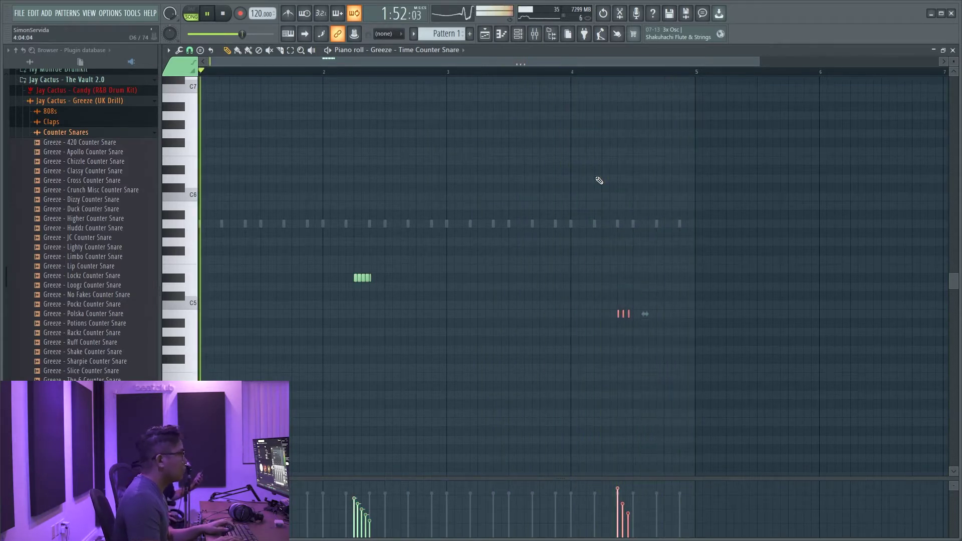
- Lower the velocities of both counter snare rolls and transpose the bar 4 roll up three semitones to D5
mouse_move(428, 346)
left_mouse_down("ctrl")
mouse_move(344, 274)
mouse_move(279, 236)
left_mouse_up("ctrl")
scroll(453, 232, "down", 2)
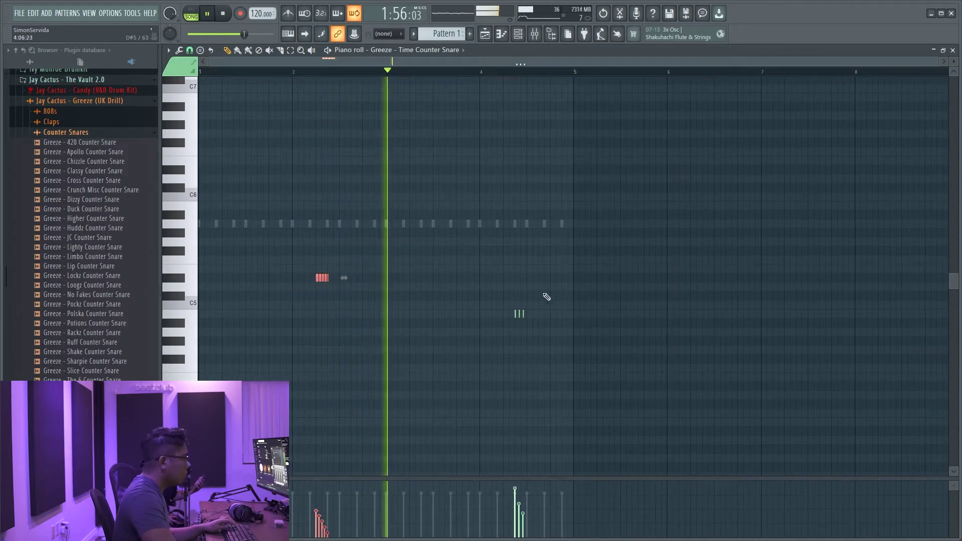
left_click_drag(545, 295, 506, 325, "ctrl")
key("shift+Up")
key("shift+Up")
key("shift+Up")
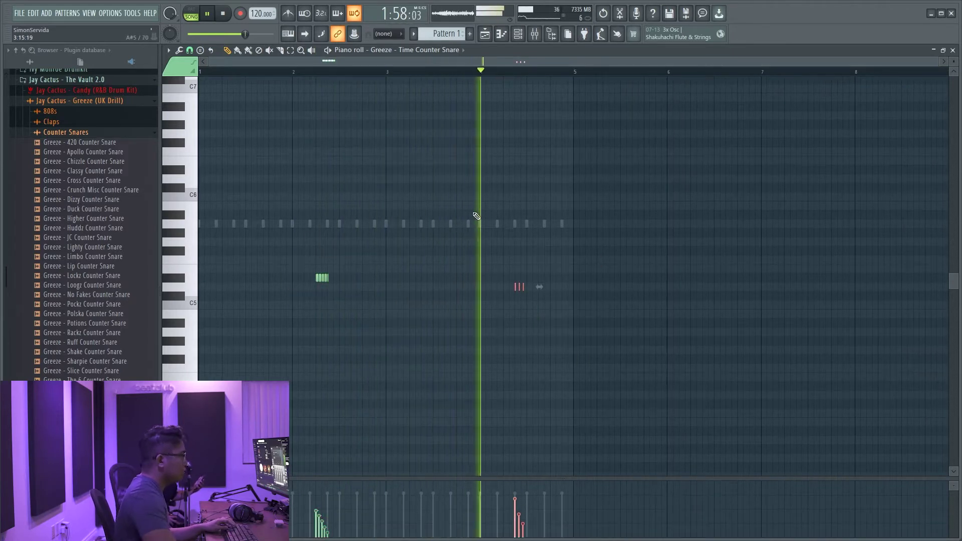
- Add a D#5 note over the last two steps of bar 2 and chop it into an eight-note roll with ascending velocities
scroll(419, 254, "up", 5)
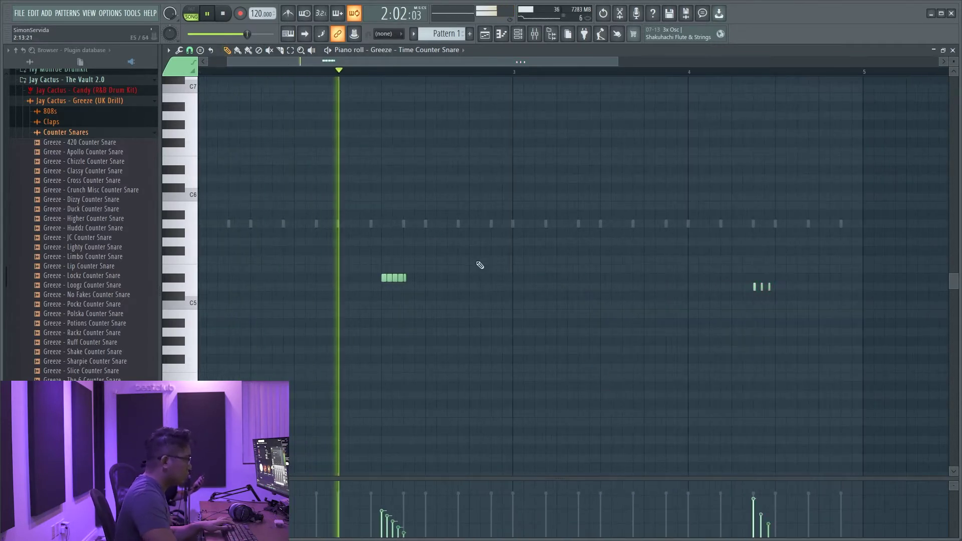
scroll(486, 250, "down", 3)
scroll(464, 276, "up", 5)
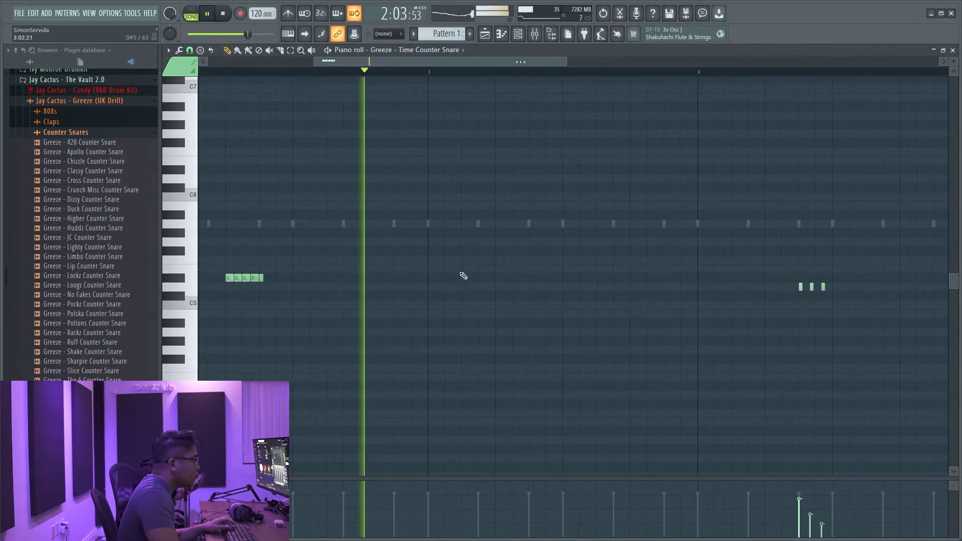
left_click(396, 278)
left_click(424, 278, "ctrl")
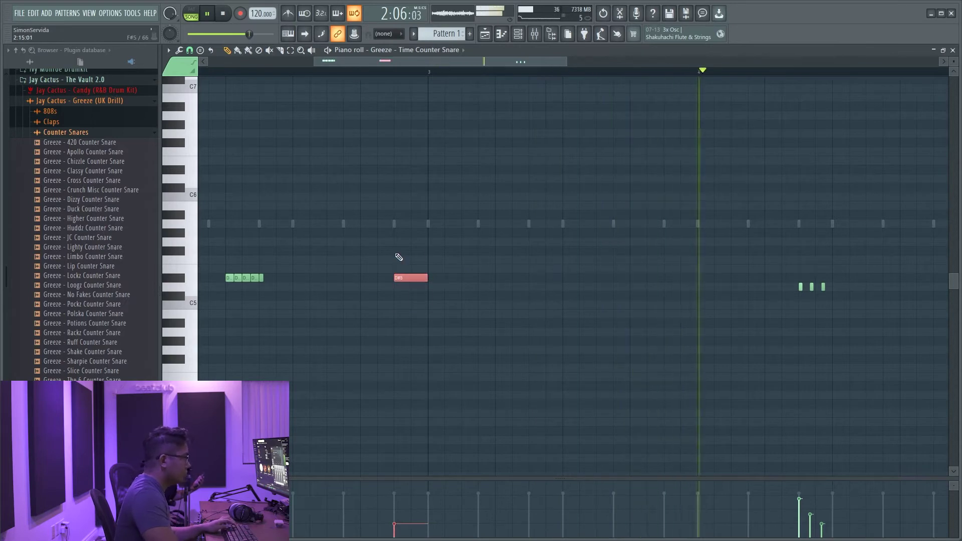
key("alt+u")
left_click_drag(455, 241, 457, 249)
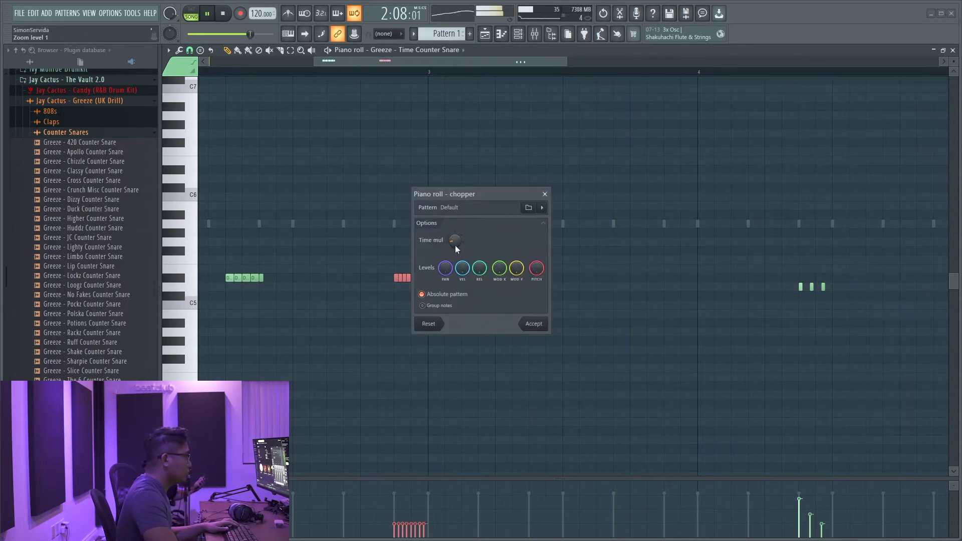
left_click(534, 327)
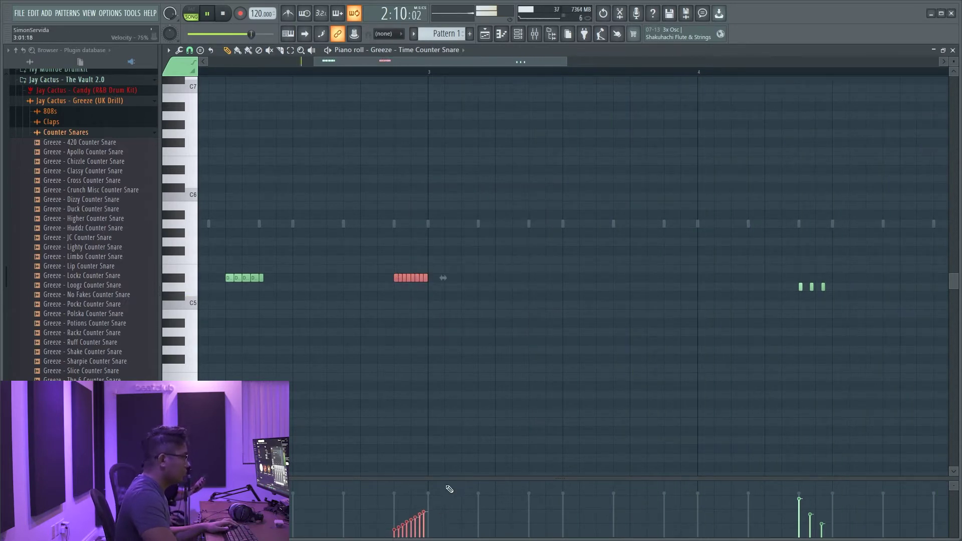
- Try the roll at the end of bar 2 one octave lower at D#4, and at G4
key("F6")
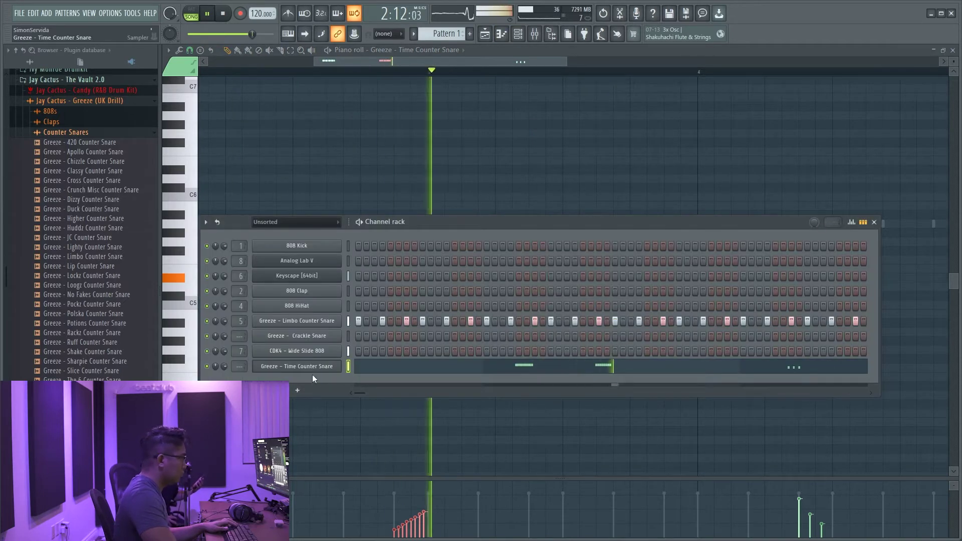
key("F6")
key("ctrl+Down")
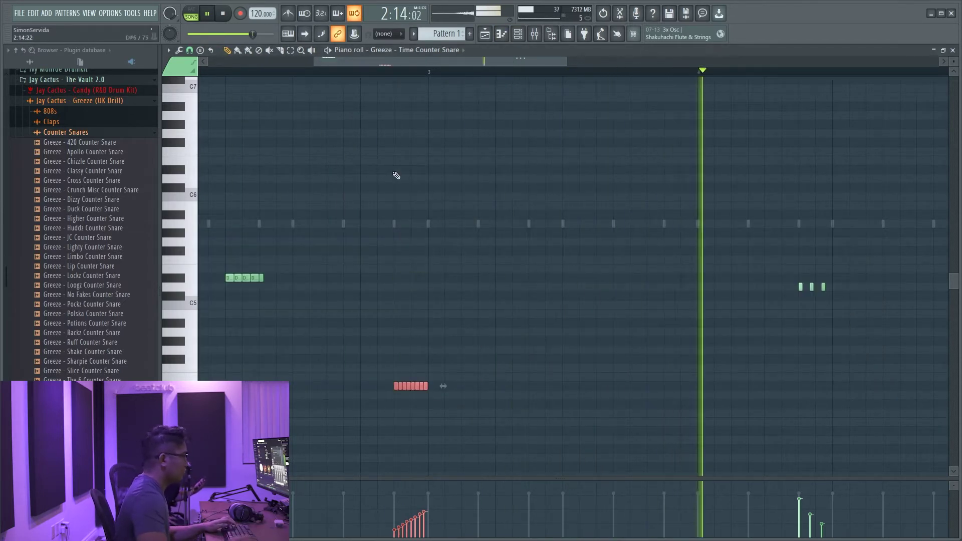
scroll(392, 176, "down", 3)
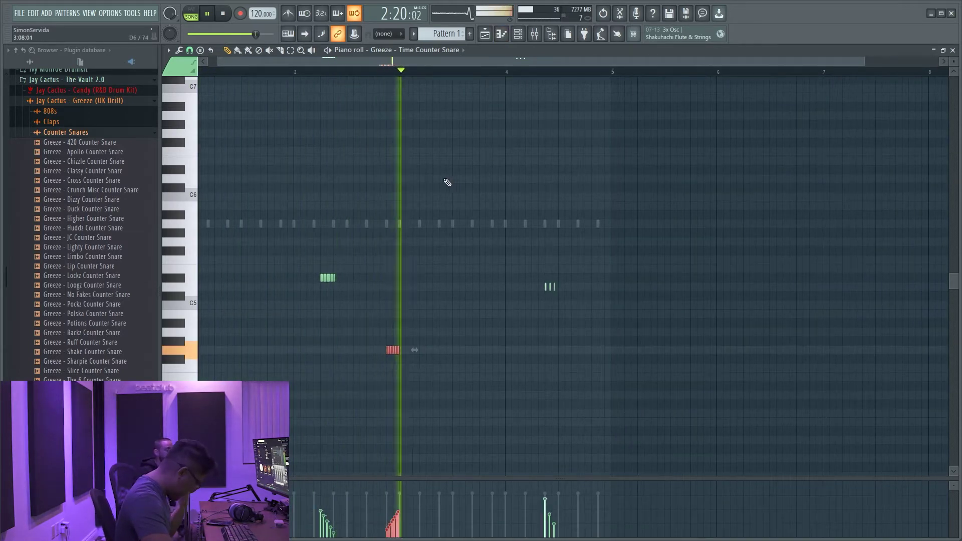
scroll(390, 357, "up", 4)
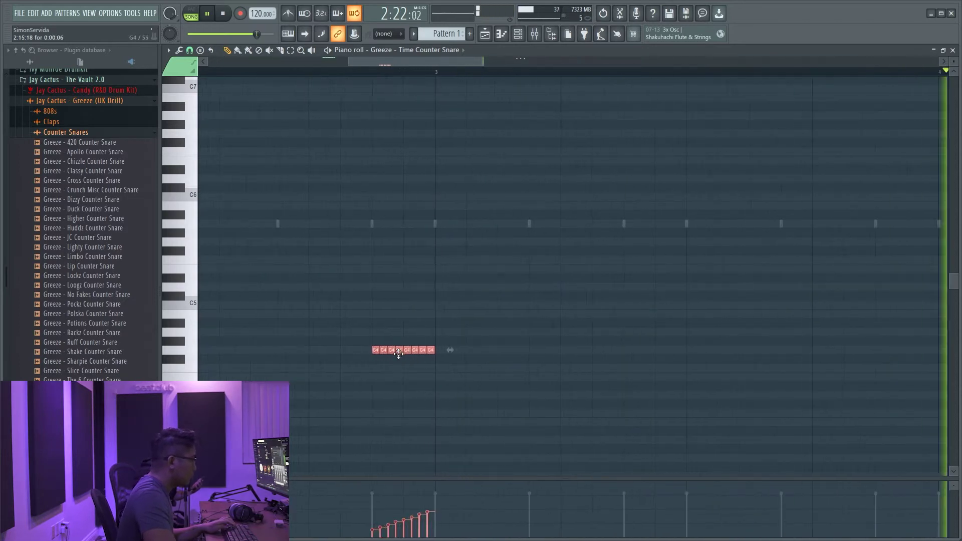
- Undo the transpositions of the roll at the end of bar 2
key("ctrl+z")
key("ctrl+z")
key("ctrl+z")
key("ctrl+z")
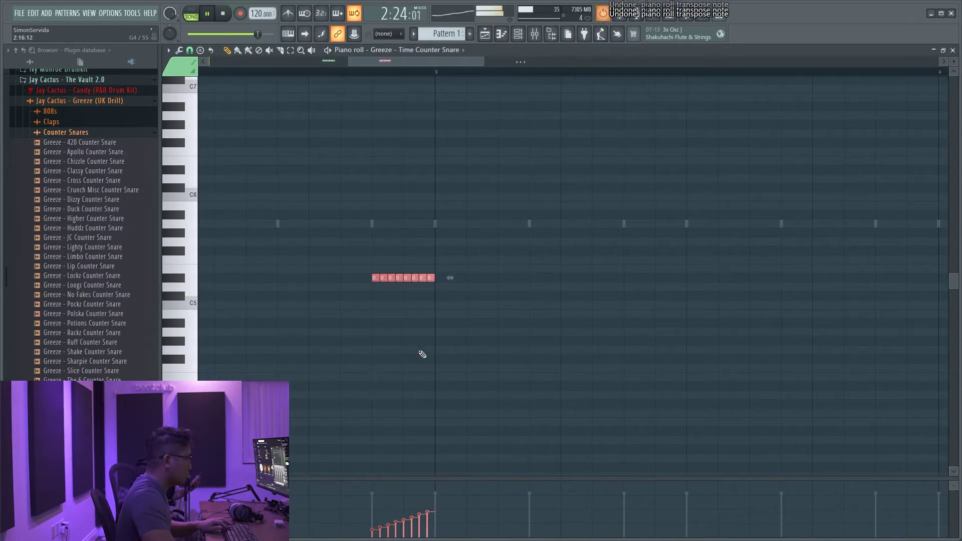
- Replace all but the first note of that roll with D#5 notes on a 1/3 step grid up to bar 3, with ascending velocities
right_click(399, 279)
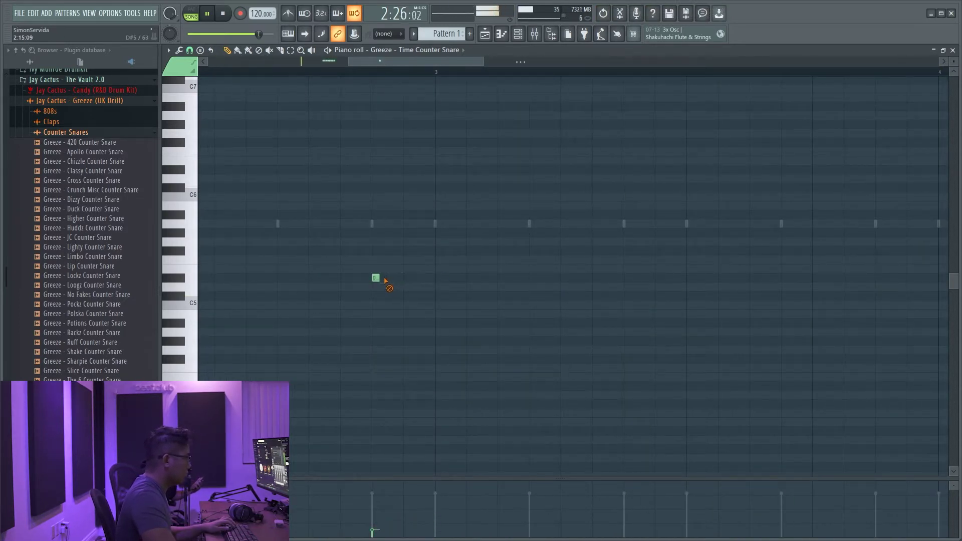
left_click(192, 50)
left_click(200, 125)
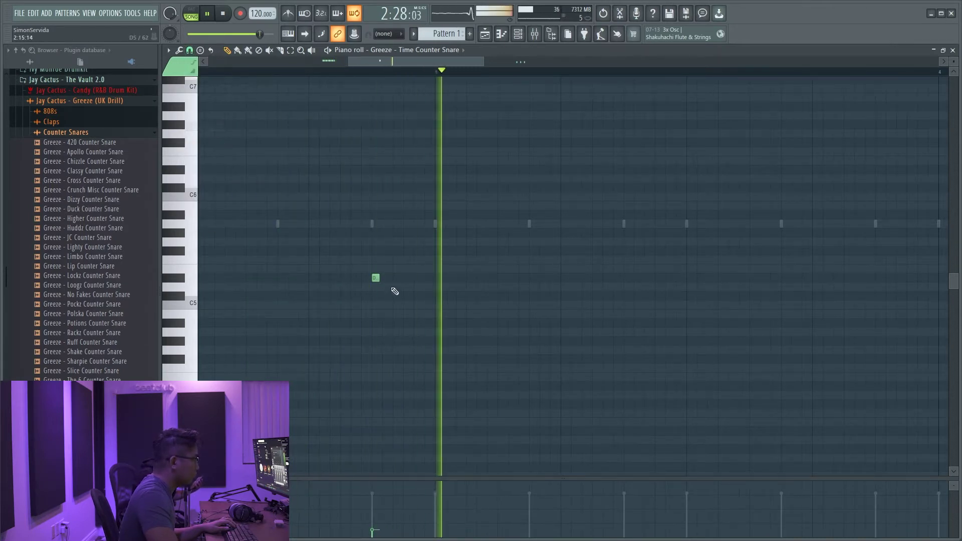
left_click(393, 277)
left_click_drag(444, 278, 311, 279)
left_click(397, 278)
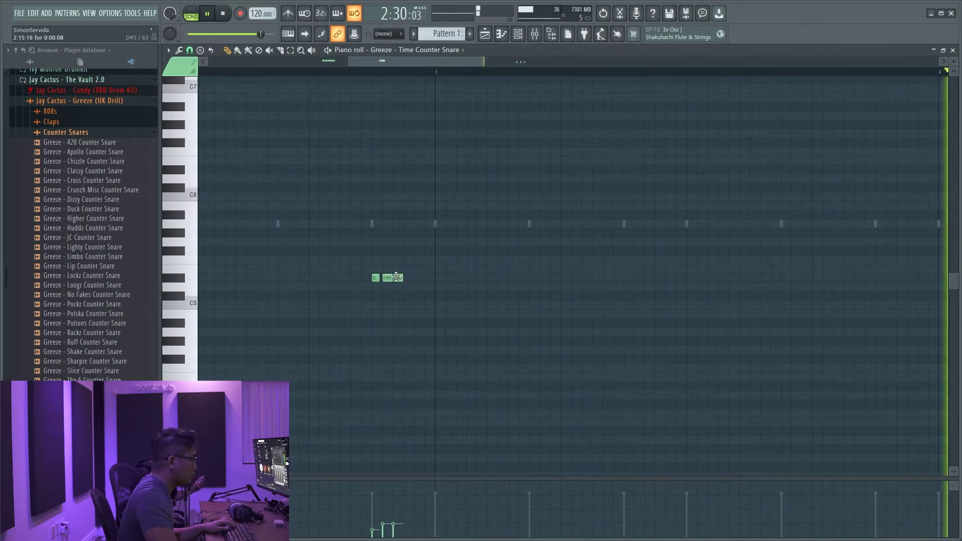
left_click(407, 277)
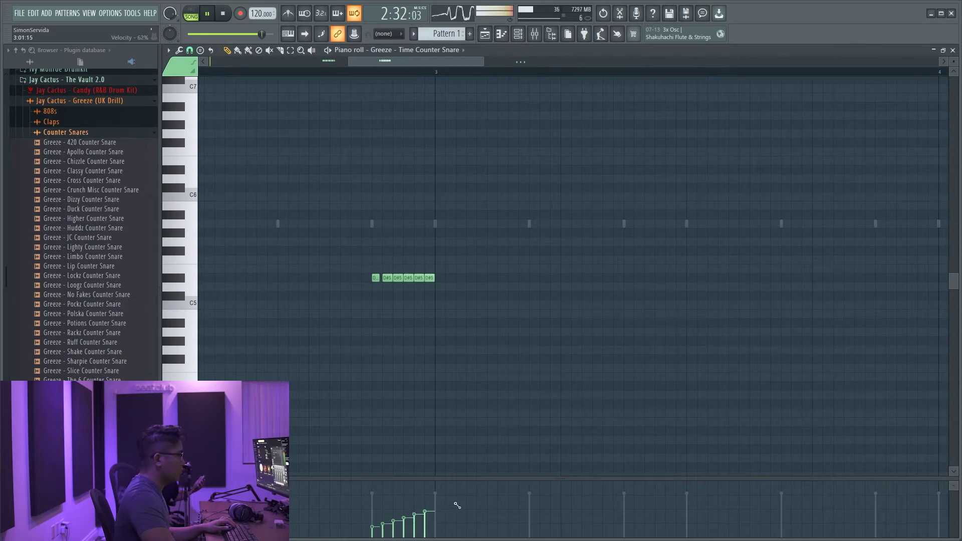
- Route the Greeze - Time Counter Snare channel to mixer track 10
left_click(519, 37)
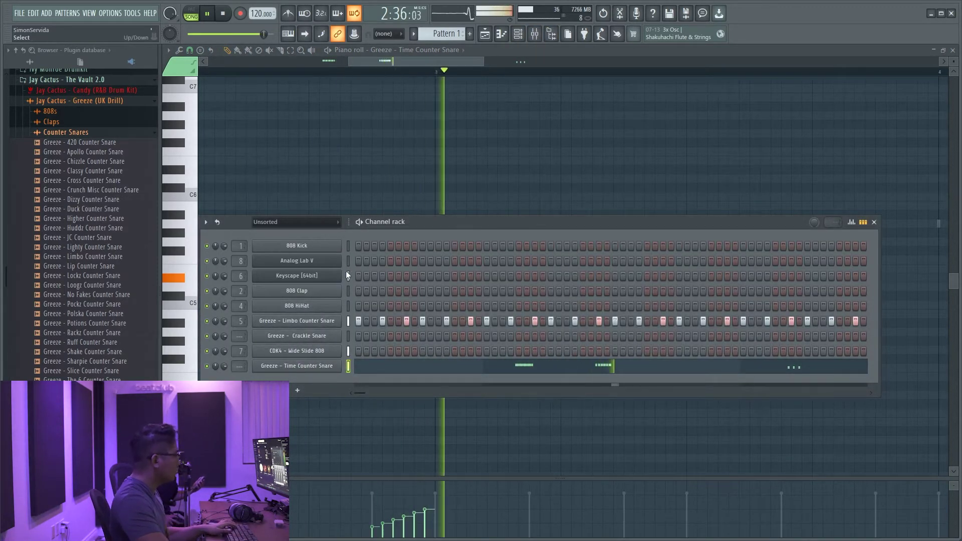
key("ctrl+l")
key("F9")
key("F7")
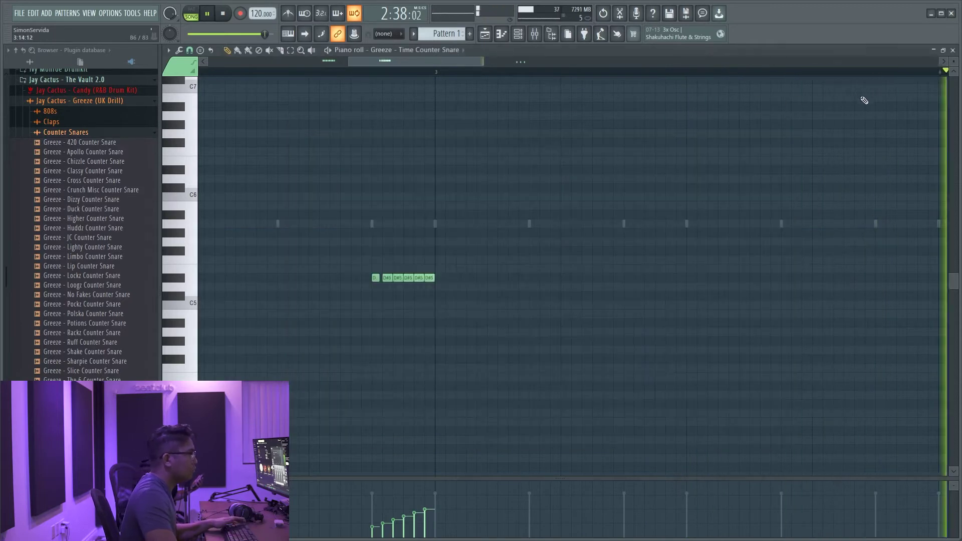
- Delete the Pattern 3 clips before bar 9 in the playlist, restoring the drum clip removed just before bar 9
key("F5")
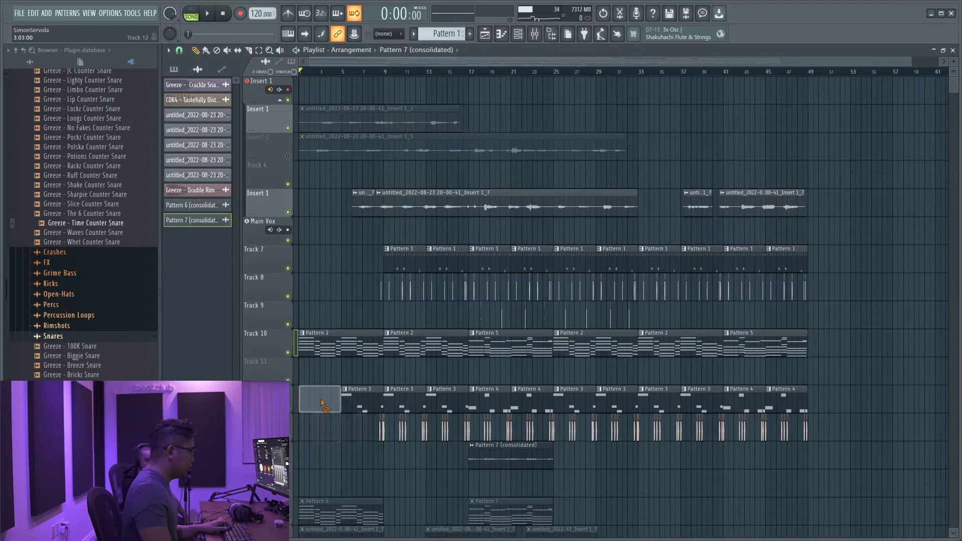
right_click(356, 408)
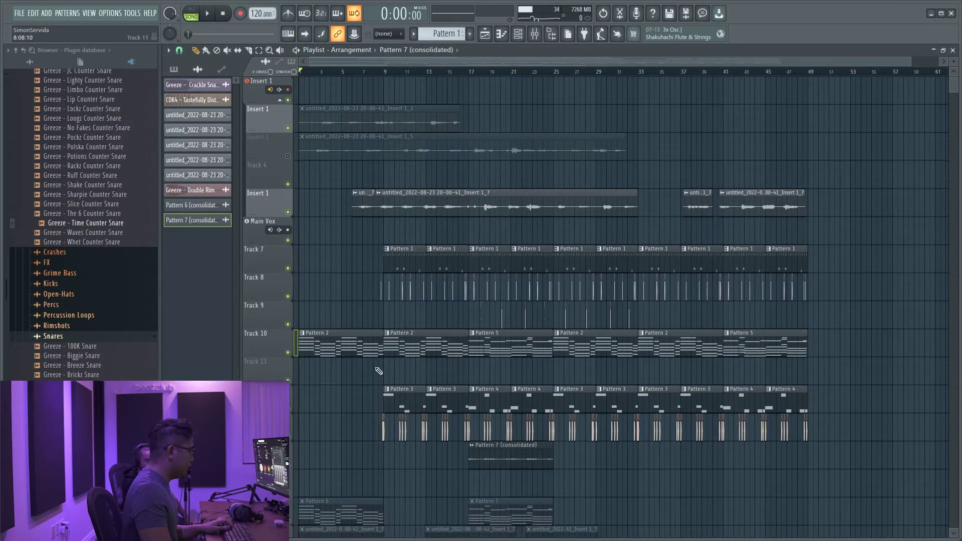
key("space")
key("ctrl+z")
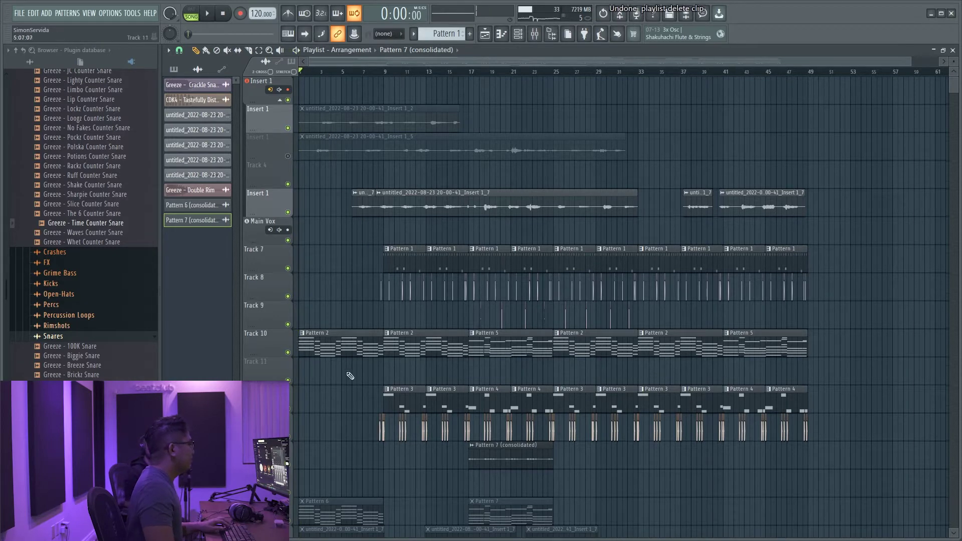
- Place the CDK4 - Ambience - Vinyl sample from the FX folder at bar 1 on a new track above the Pattern 1 clips and play it
scroll(443, 195, "up", 3)
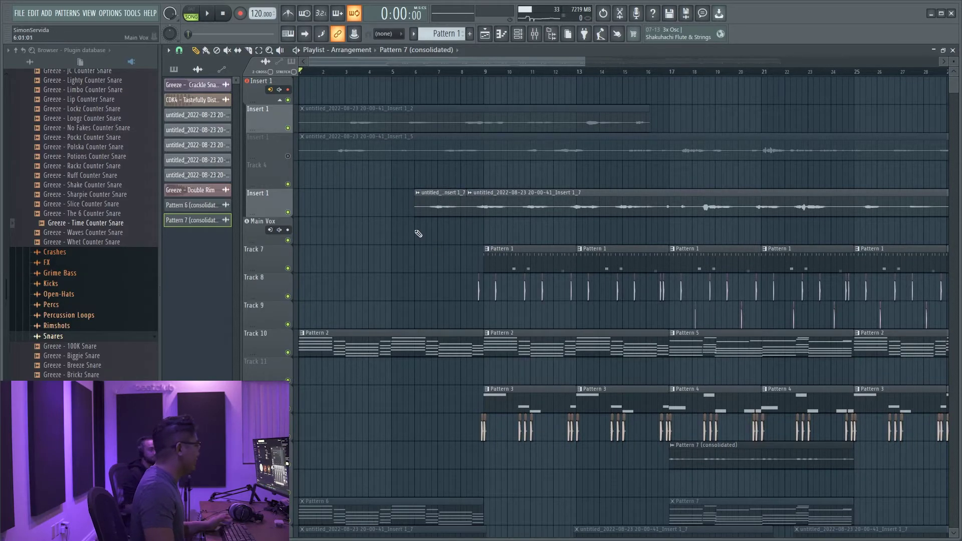
key("space")
scroll(88, 167, "up", 15)
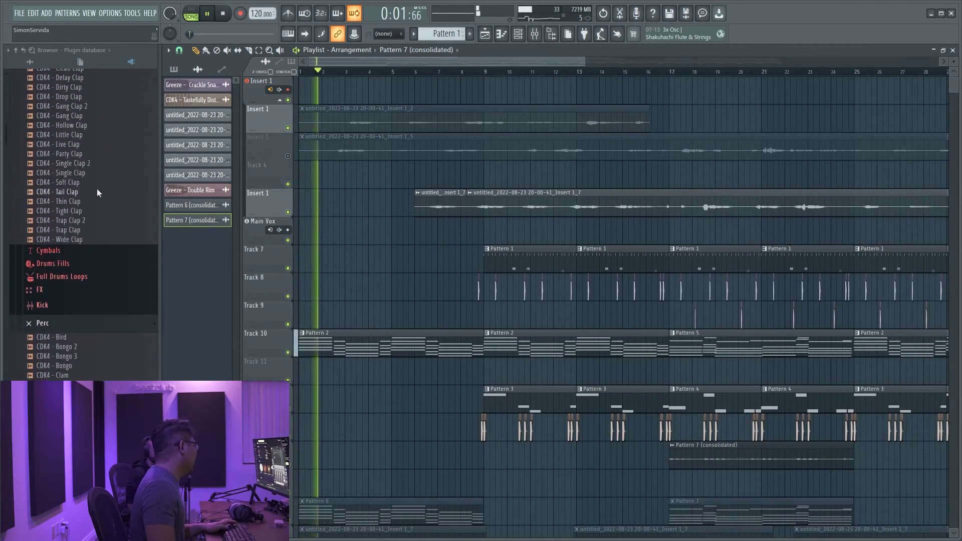
key("space")
left_click(64, 293)
scroll(77, 318, "down", 5)
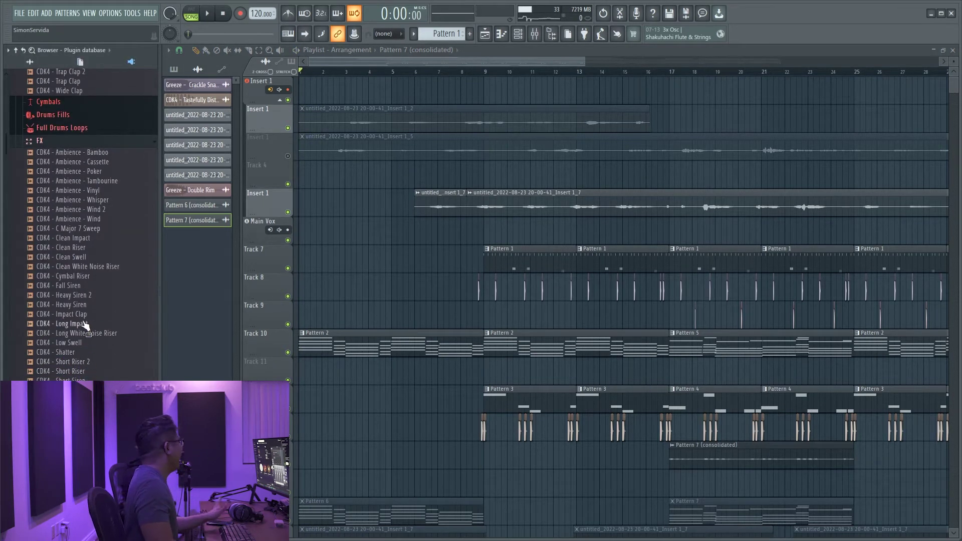
left_click_drag(120, 192, 353, 250)
right_click(270, 260)
left_click(321, 348)
key("space")
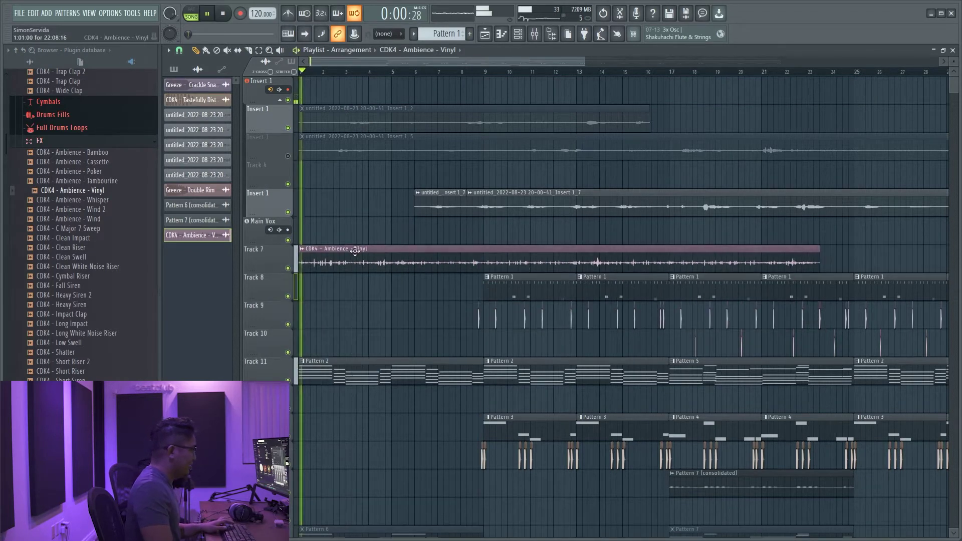
- Examine the vinyl ambience clip's channel settings, and the channel rack and mixer levels for Pattern 2
double_click(353, 250)
left_click(555, 190)
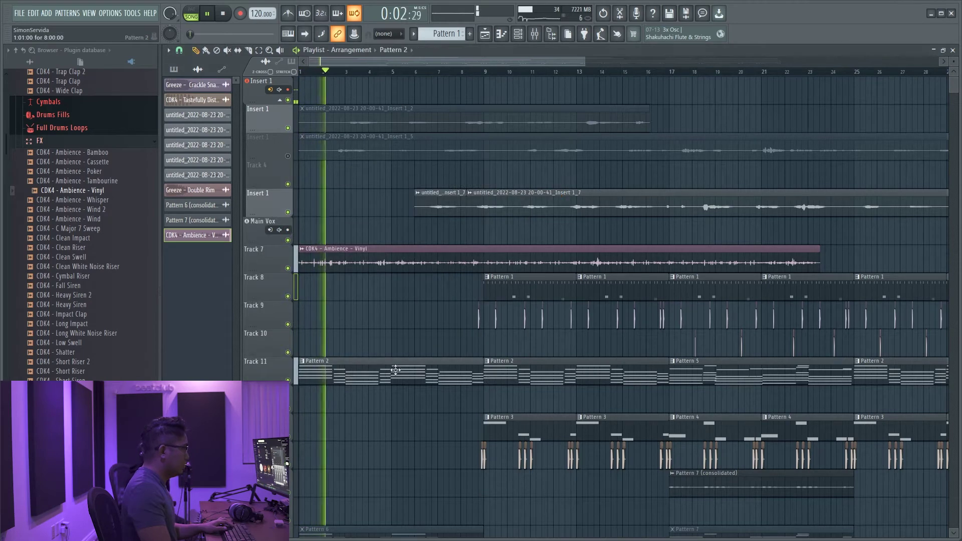
left_click(437, 373)
key("F6")
key("F9")
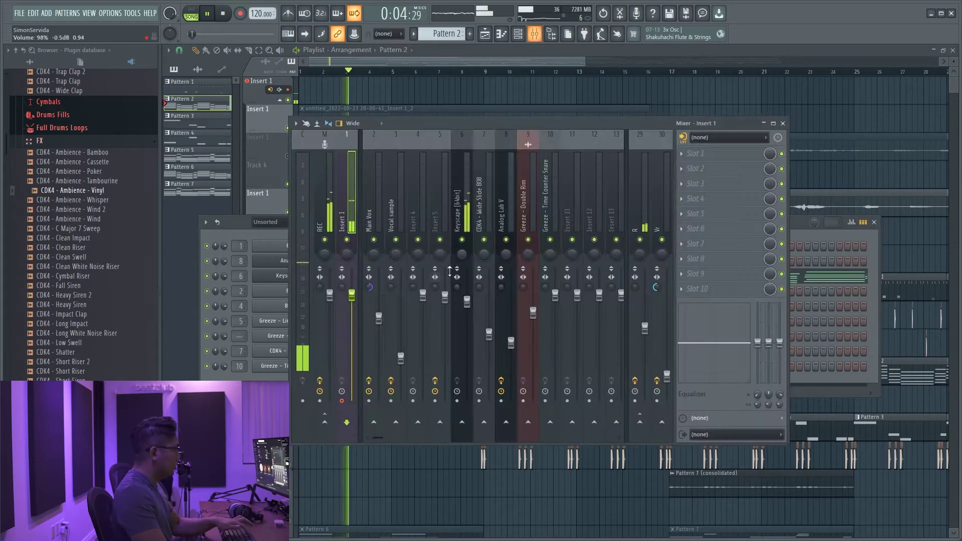
left_click(716, 198)
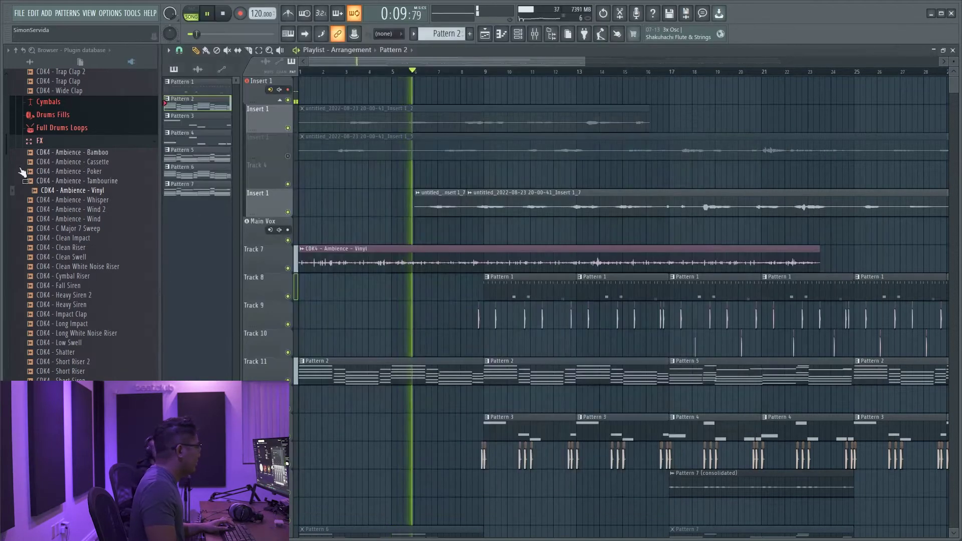
- Place the CDK4 - Short Riser sample from the FX folder on Track 10 with its end at bar 9
scroll(91, 310, "up", 4)
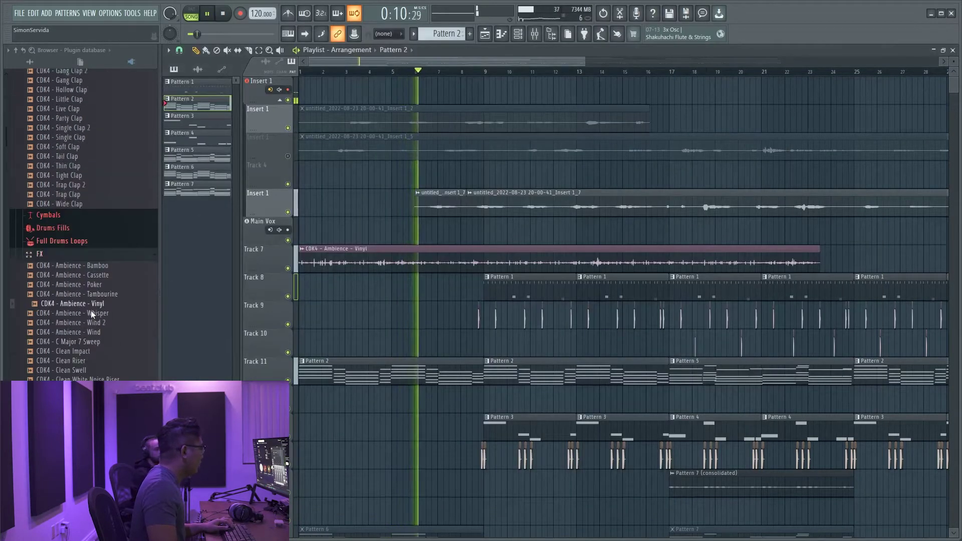
scroll(91, 311, "down", 10)
left_click_drag(65, 199, 439, 344)
scroll(468, 346, "up", 3)
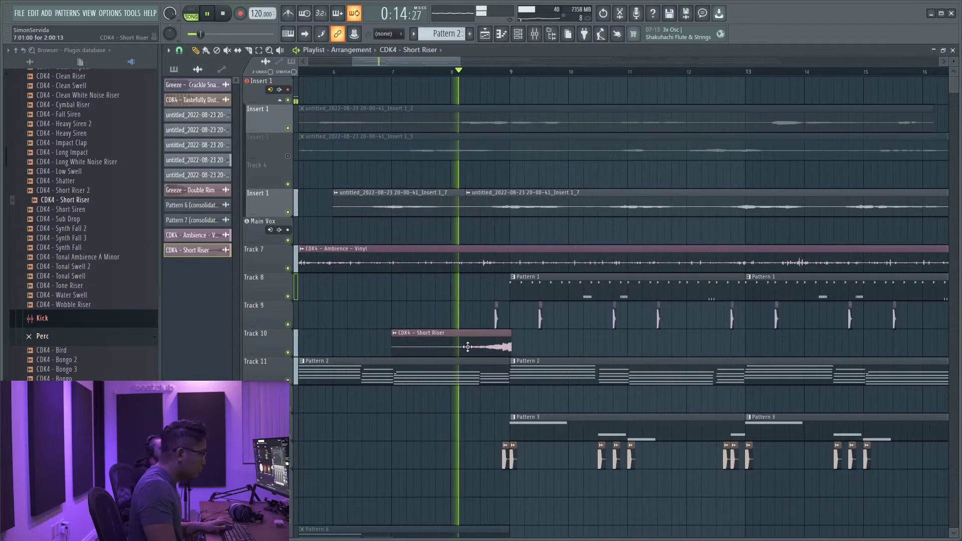
scroll(471, 346, "up", 4)
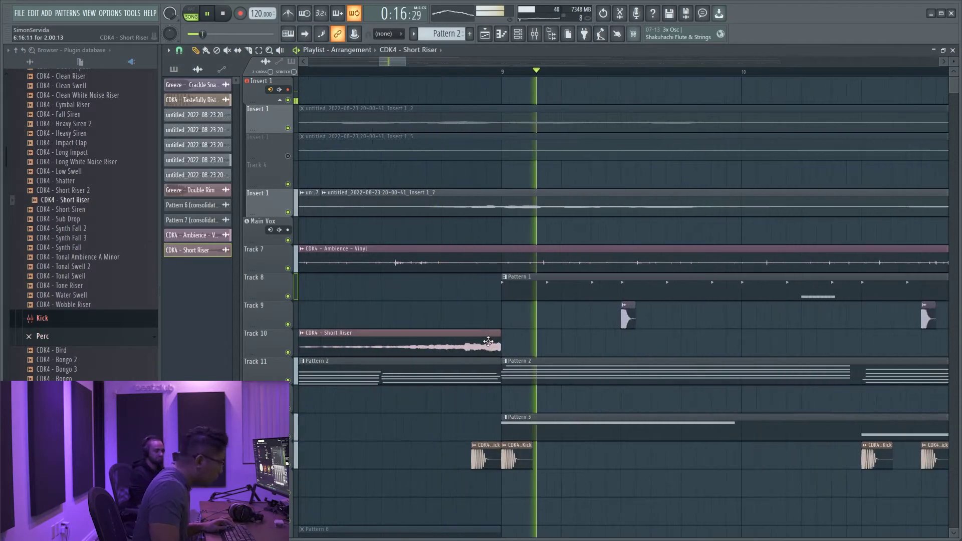
scroll(476, 371, "down", 3)
scroll(471, 381, "down", 3)
- Check the volume of the CDK4 - Ambience - Vinyl clip in its channel settings and view the mixer
double_click(445, 258)
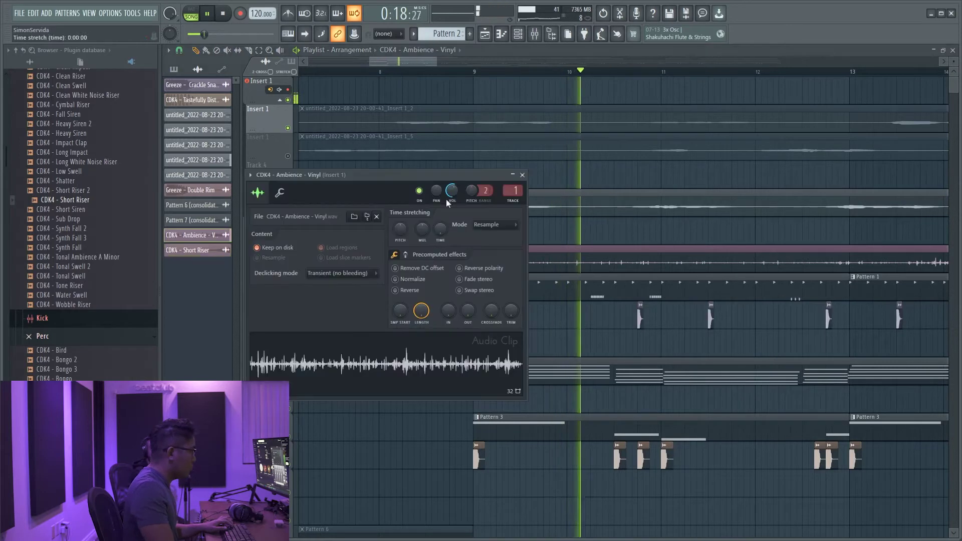
right_click(451, 191)
key("Escape")
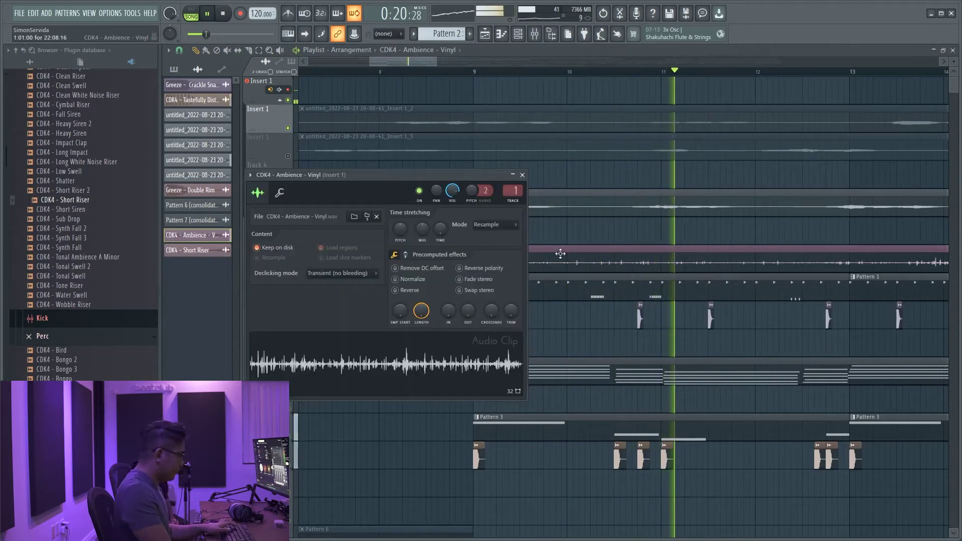
key("F9")
key("F12")
scroll(376, 85, "down", 3)
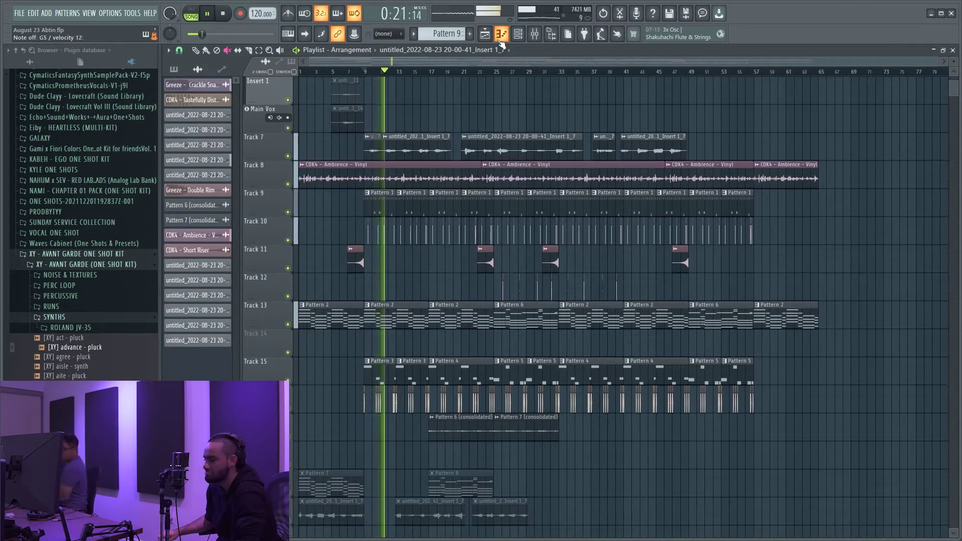
- Inspect the [XY] advance - pluck channel and its mixer track with Ghz Lossy 3
left_click(518, 34)
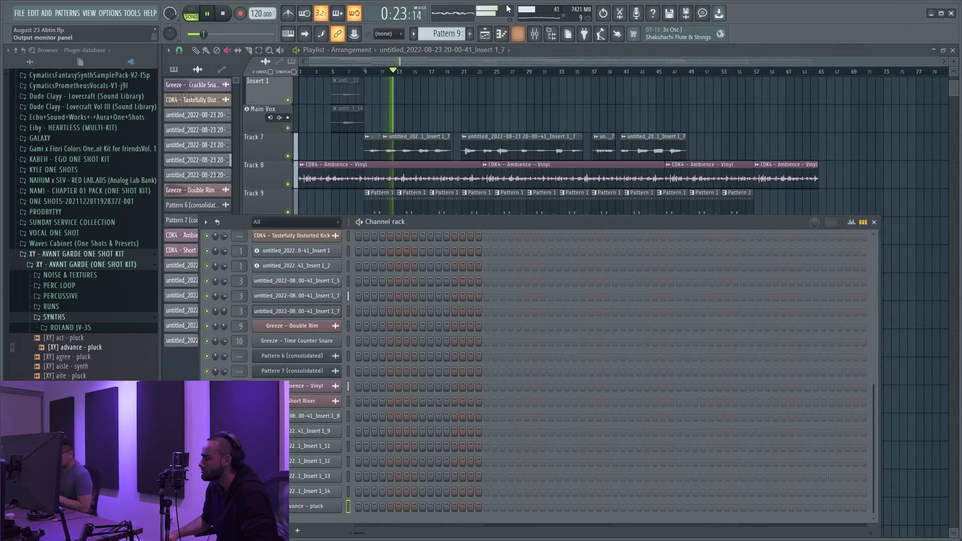
left_click(535, 33)
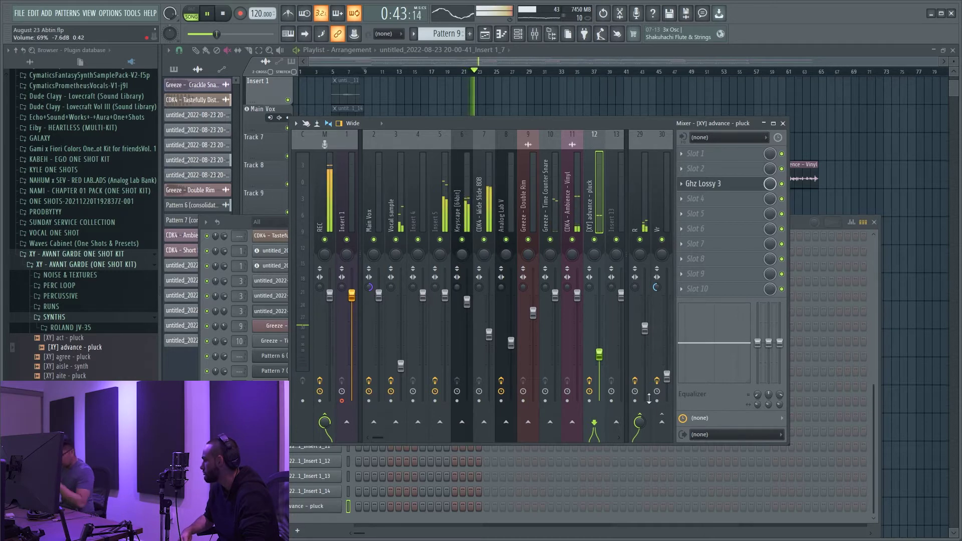
left_click(897, 190)
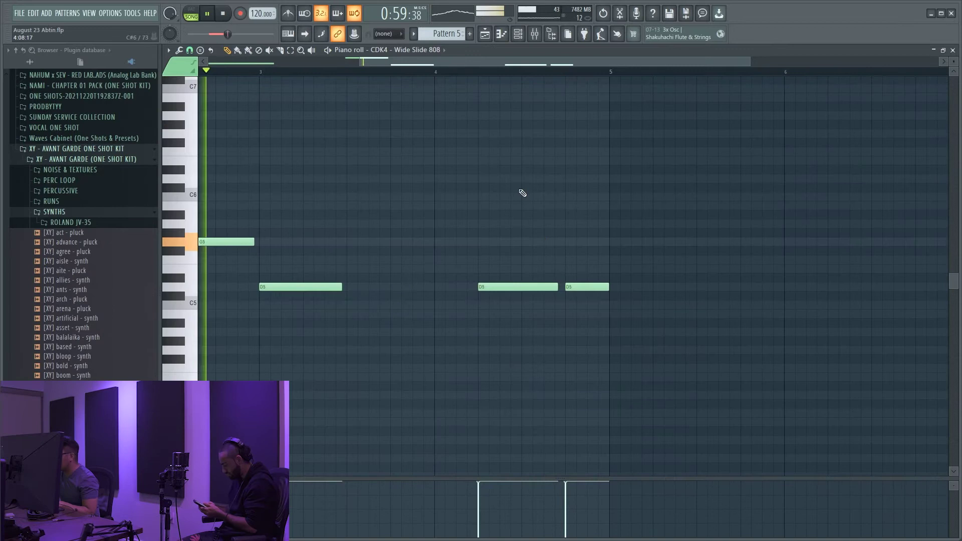
- Add two short D6 slide notes at 4:09 and 4:11 to the Wide Slide 808 in Pattern 5
left_click(523, 181)
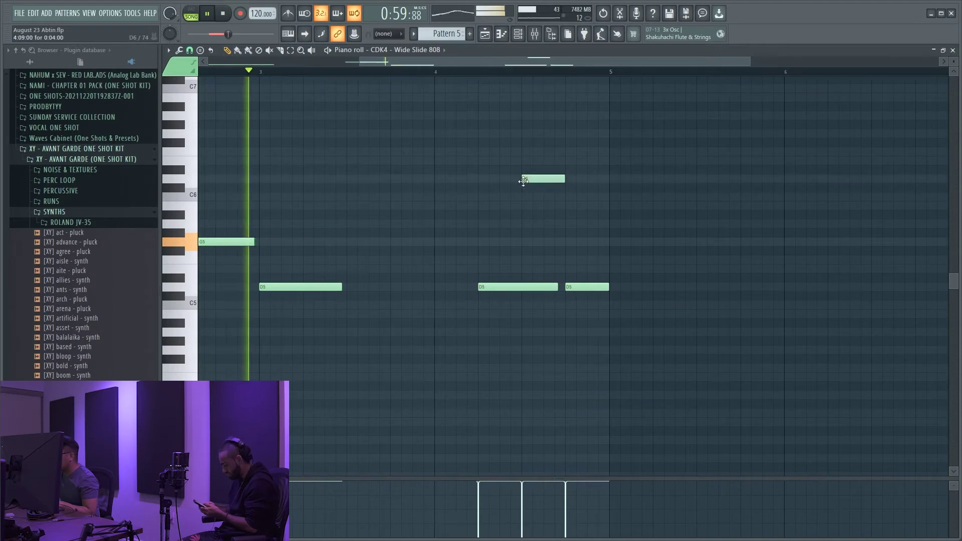
left_click_drag(564, 179, 532, 179)
left_click(544, 179)
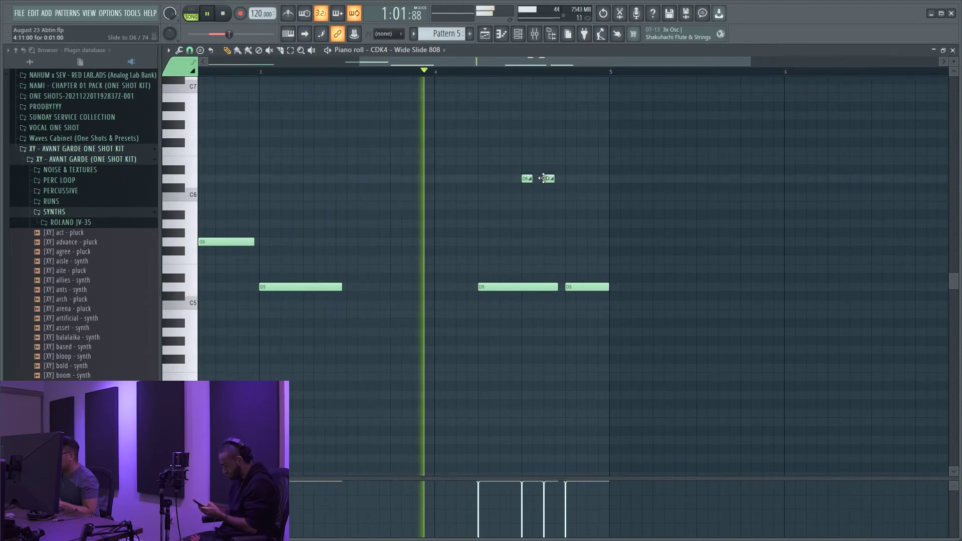
- Lengthen the 808's D5 note before bar 5 and replace the D5 note following it with a D5 slide note at 4:15
scroll(565, 243, "right", 1)
scroll(539, 223, "up", 1)
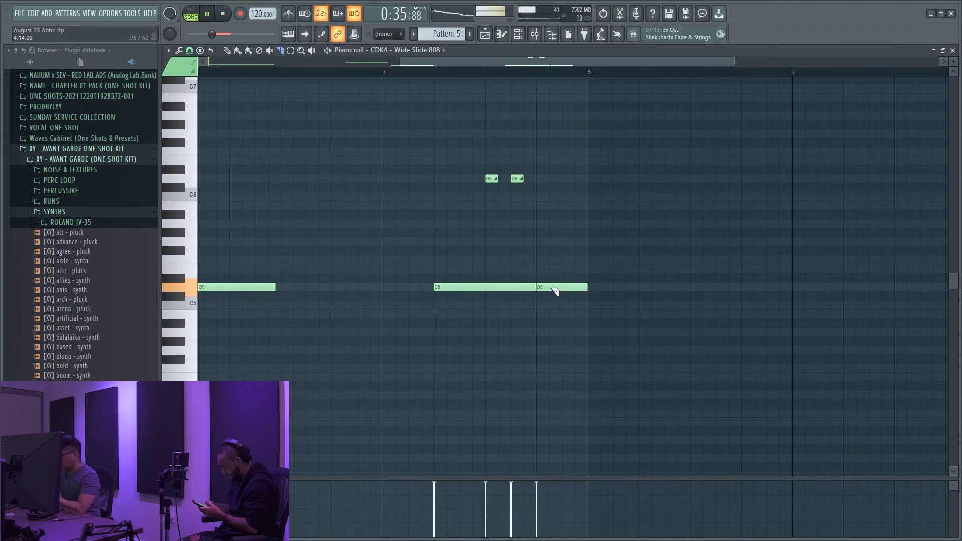
left_click_drag(580, 289, 617, 291)
left_click(571, 287)
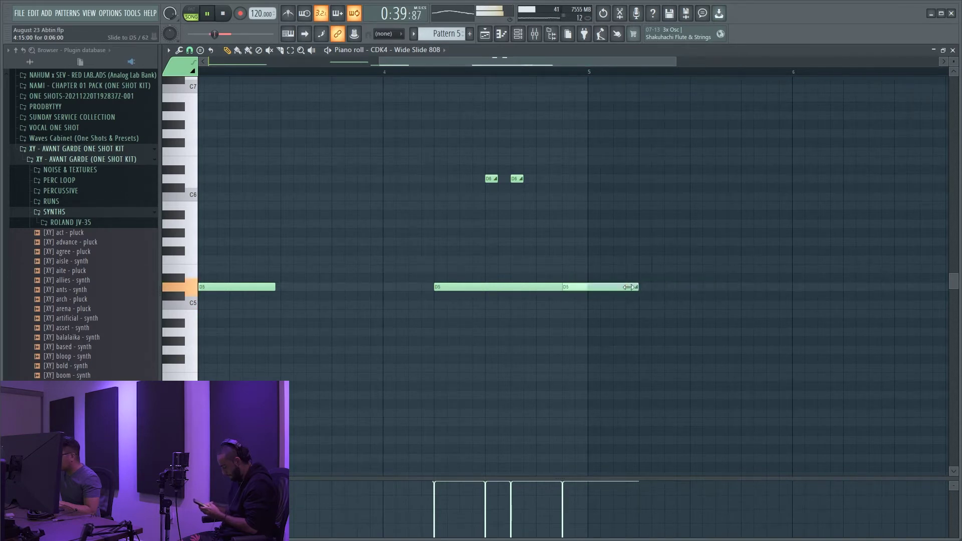
- Duplicate all the 808 notes into bars 5 to 8 and replace the copied slide ending with a D5 note at 8:13
key("ctrl+a")
key("ctrl+b")
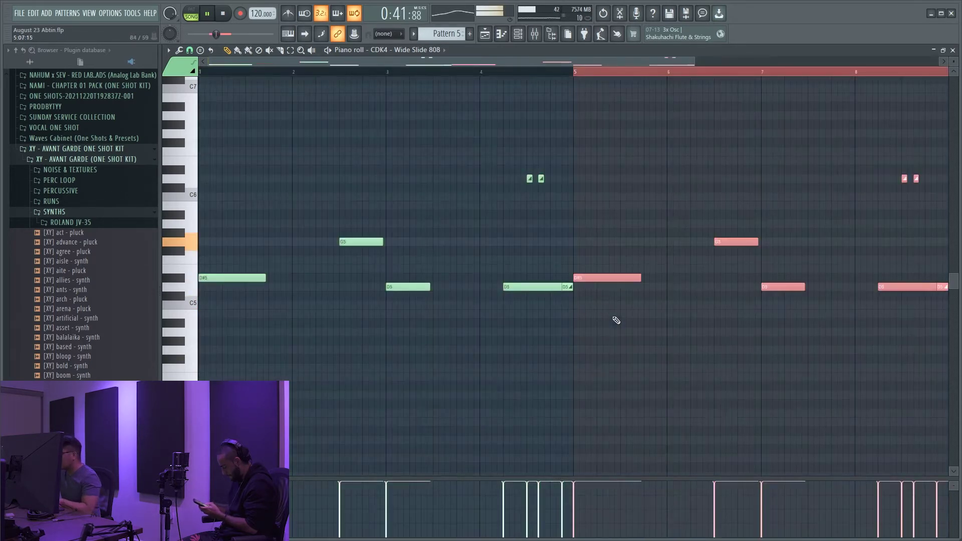
scroll(750, 273, "up", 4)
left_click(634, 263)
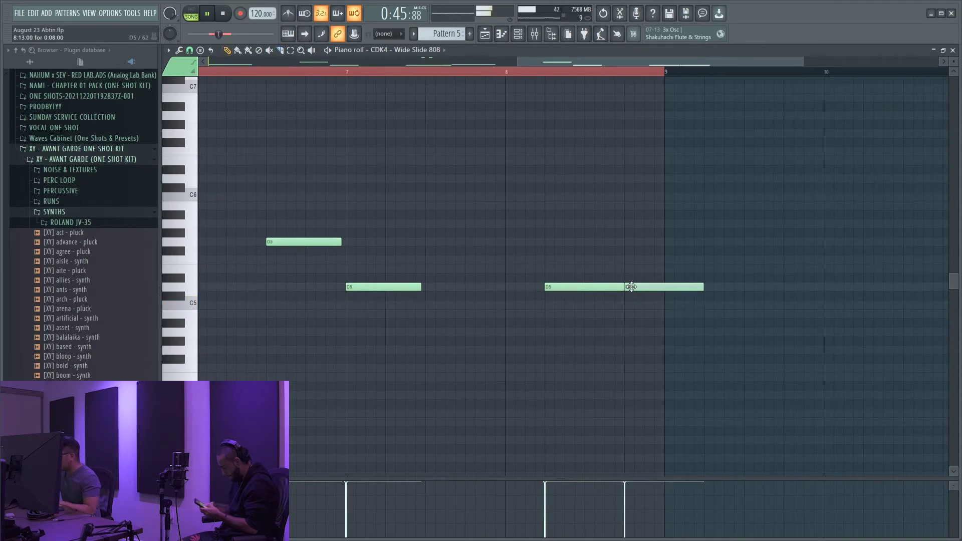
- Return to the playlist and delete the Pattern 5 clip at bar 29 that overlaps the extended one
key("F7")
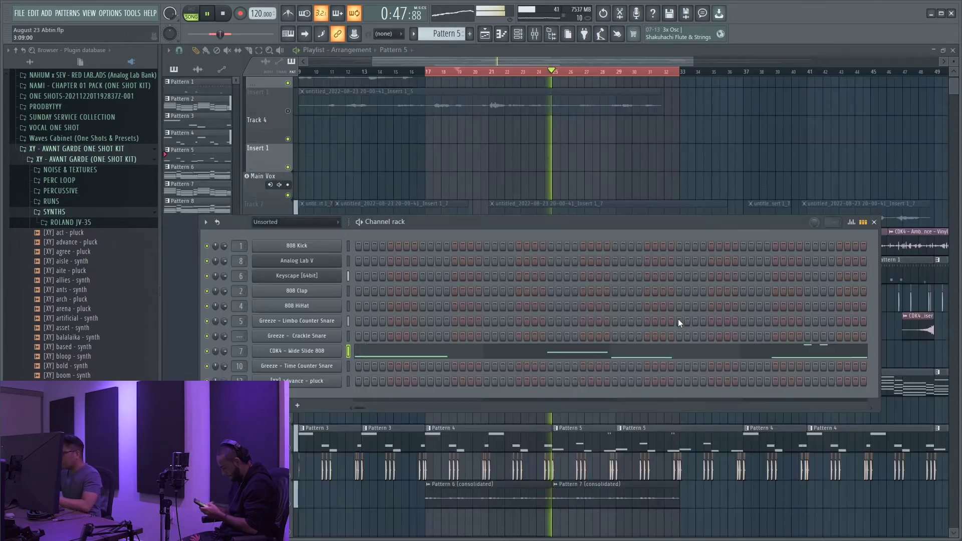
key("F6")
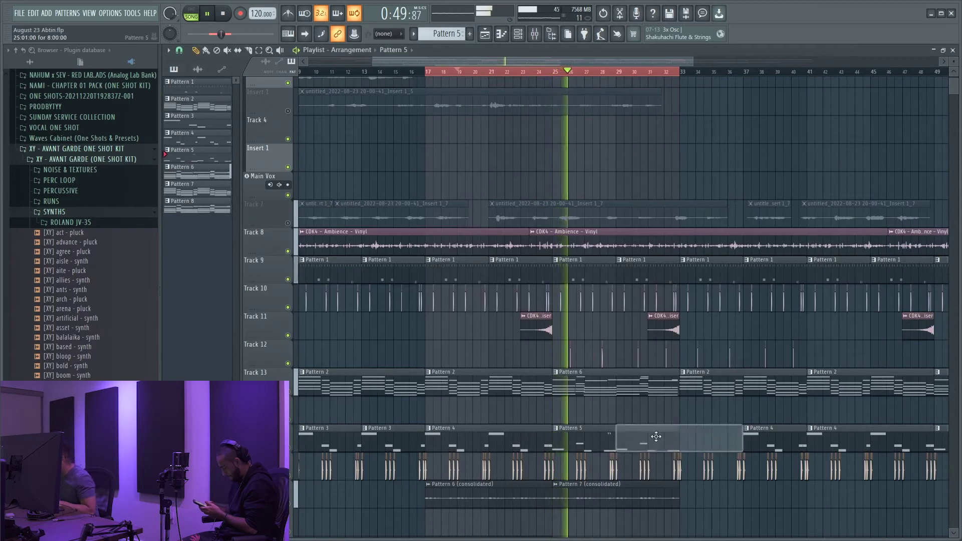
scroll(653, 446, "down", 2)
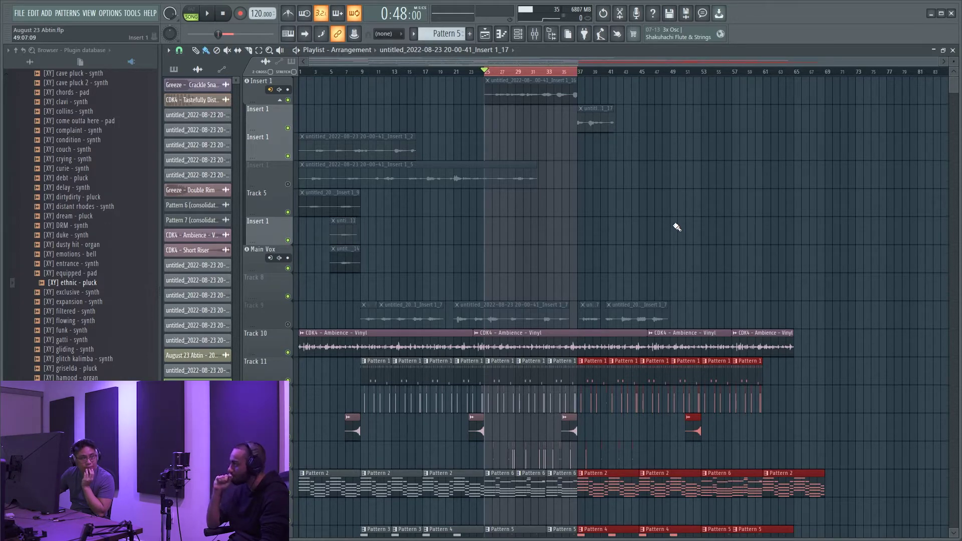
- Clear the time selection from bar 25 and move the muted vocal take at bar 25 down to the Main Vox track
scroll(636, 237, "down", 4)
scroll(584, 134, "up", 4)
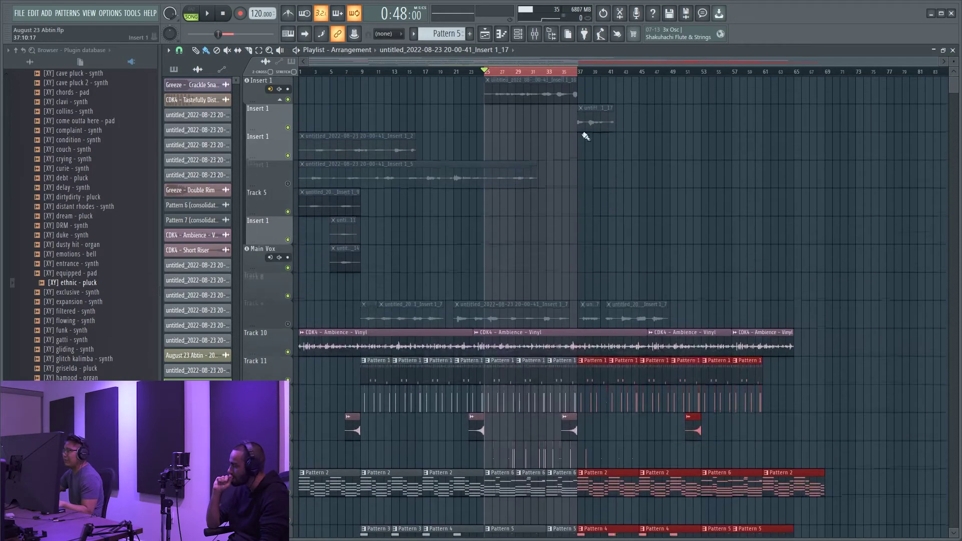
left_click(570, 74)
left_click(491, 72)
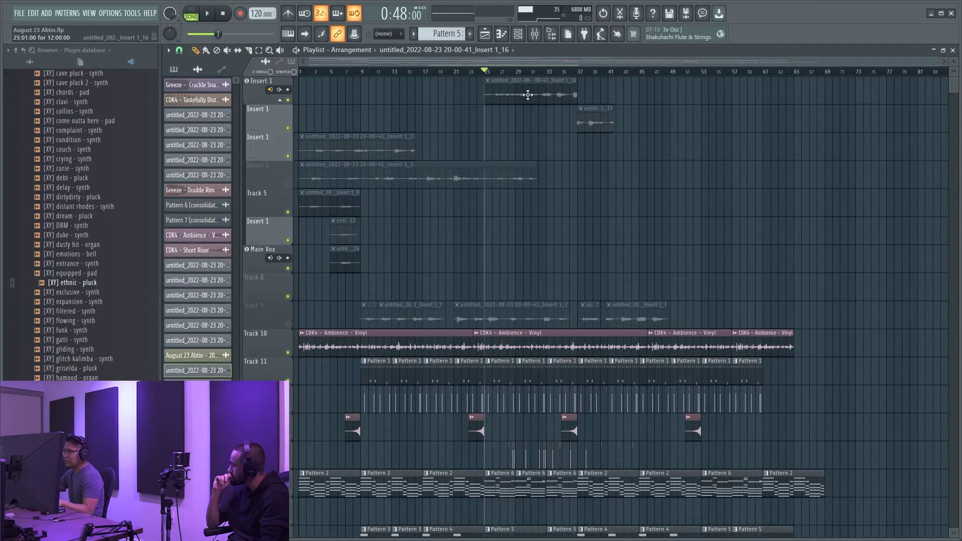
left_click_drag(527, 95, 526, 265)
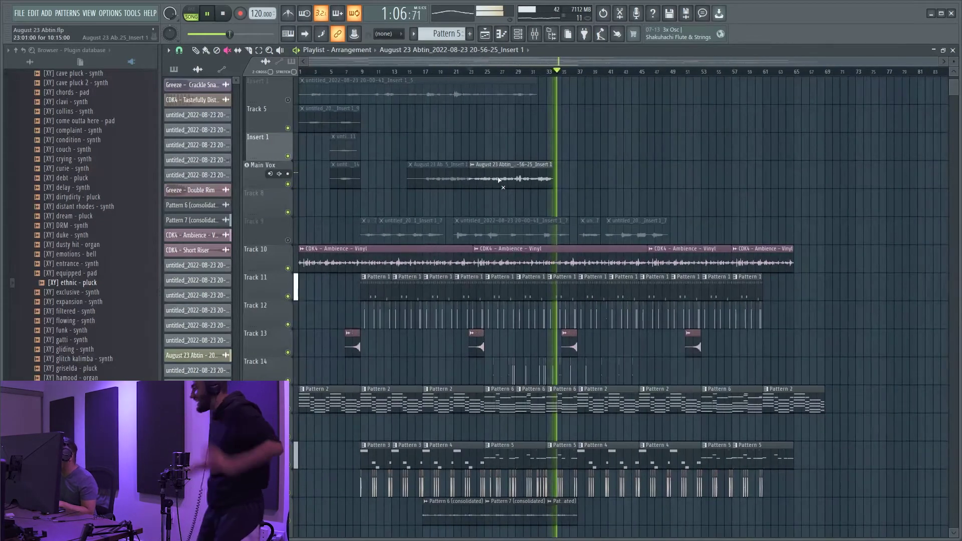
- Stop playback and review the drum, chord and audio tracks below the vocals
key("space")
scroll(499, 187, "down", 3)
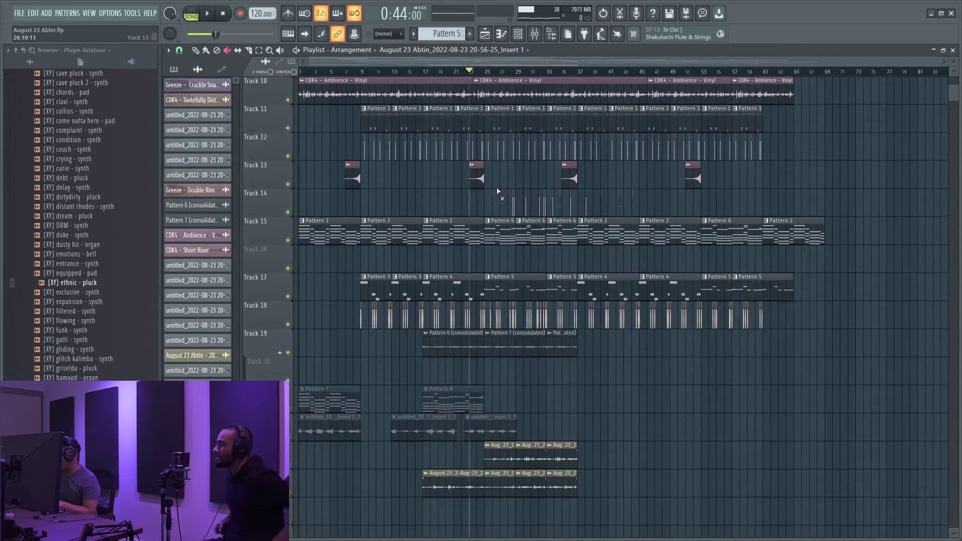
scroll(536, 201, "up", 3)
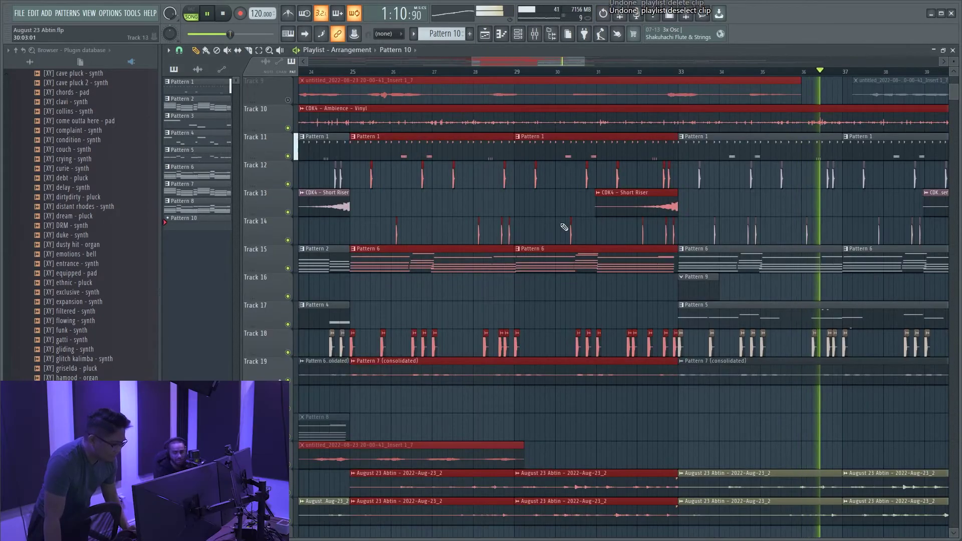
- Undo the last playlist change and delete the kick clips on Track 18 between bars 25 and 33
key("ctrl+z")
scroll(569, 301, "down", 5)
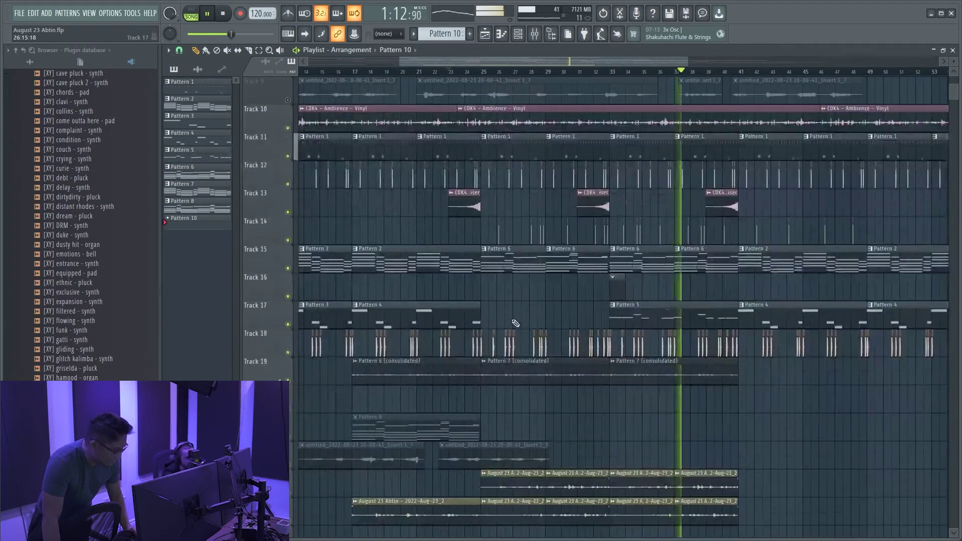
scroll(540, 271, "up", 3)
scroll(543, 311, "up", 5)
scroll(546, 343, "up", 2)
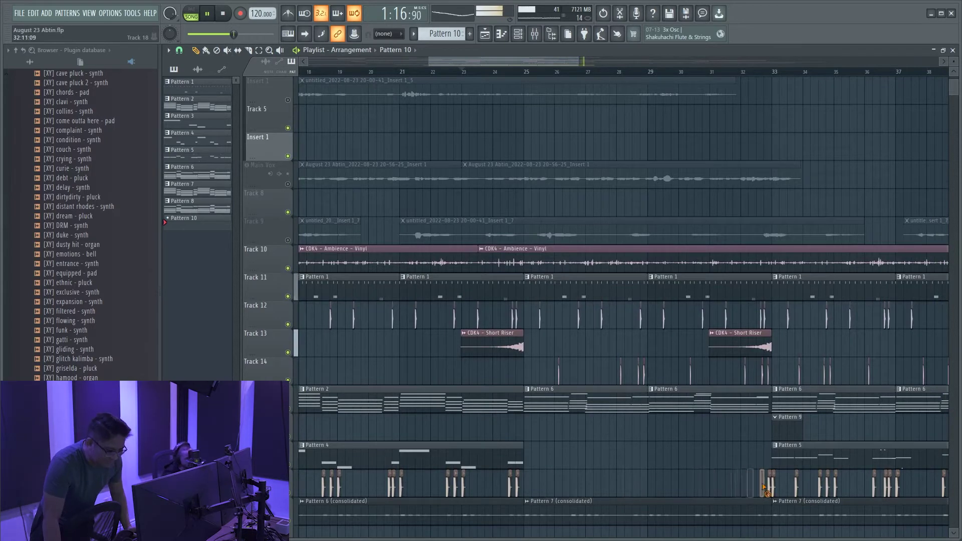
- Stop playback and set the playlist's time selection from bar 25 to bar 33
scroll(523, 145, "down", 4)
scroll(522, 145, "up", 1)
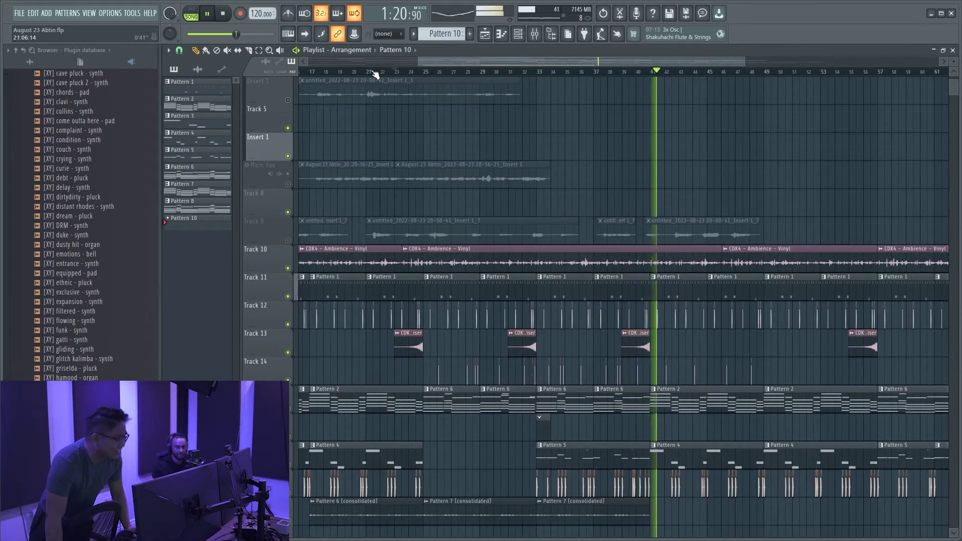
key("space")
left_click_drag(423, 72, 537, 71)
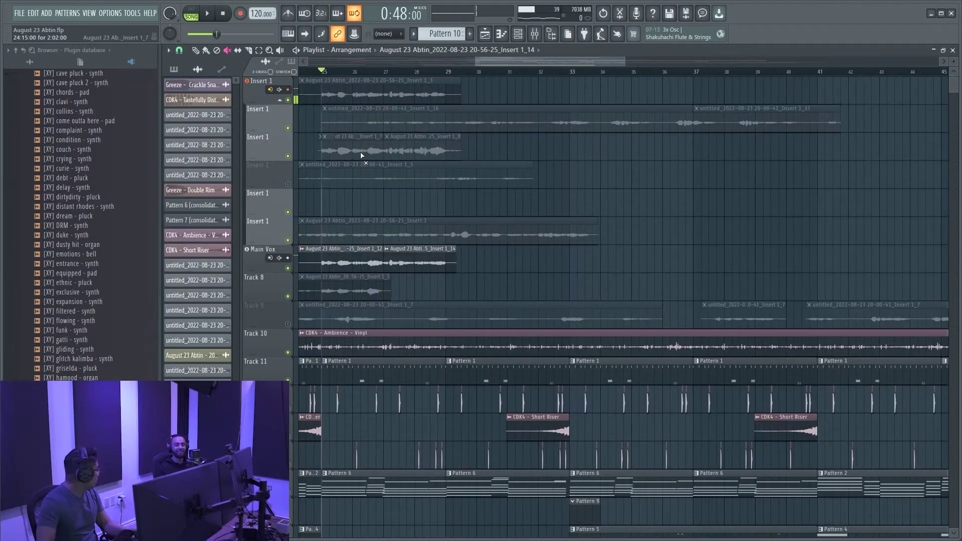
- Slice the first vocal clip on the Main Vox track at bar 25
scroll(356, 200, "up", 4)
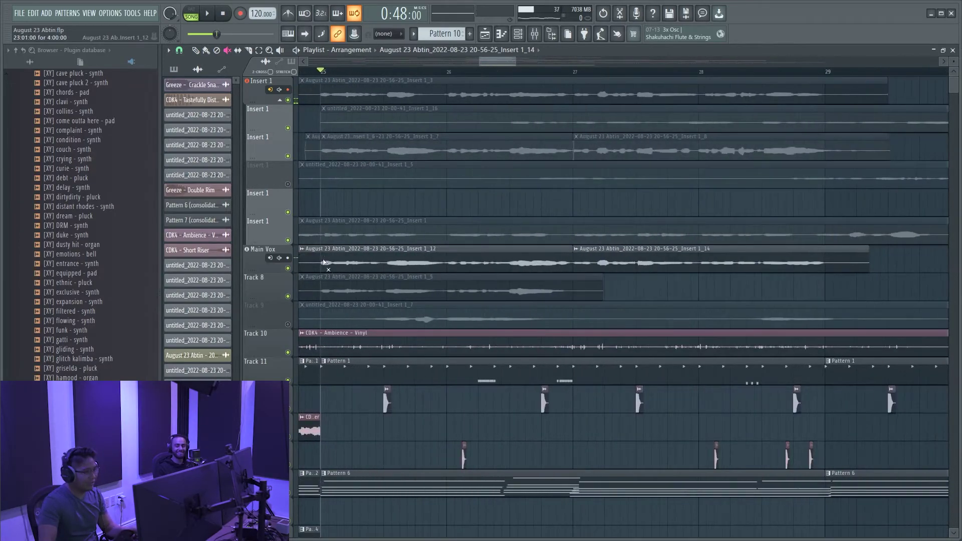
scroll(326, 268, "down", 6)
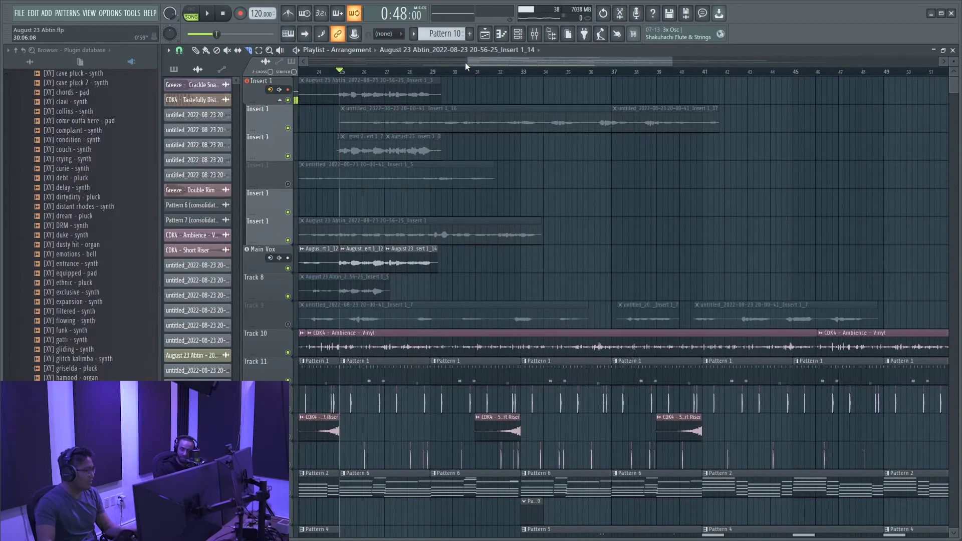
left_click_drag(466, 62, 427, 63)
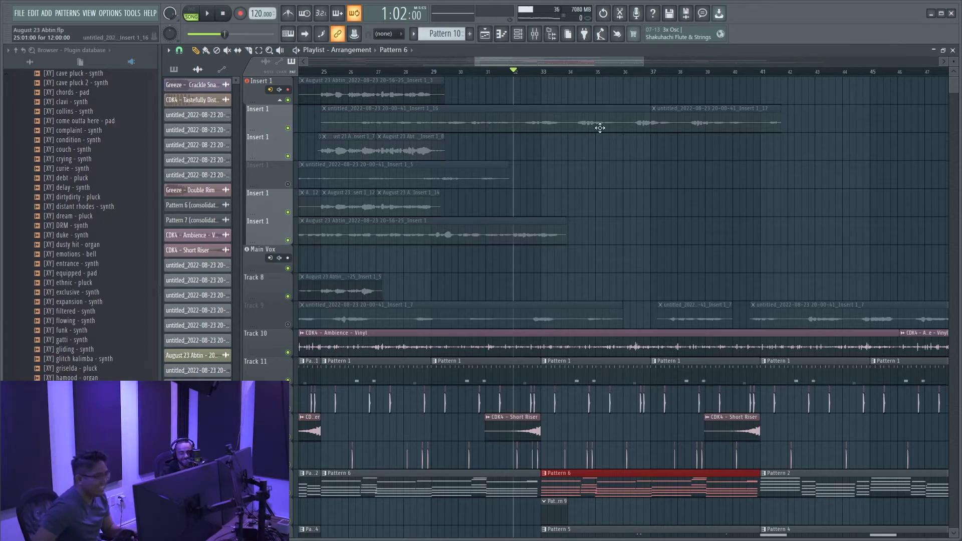
- Play the arrangement and examine the muted vocal takes around bars 33 to 41
key("space")
scroll(533, 251, "up", 4, "ctrl")
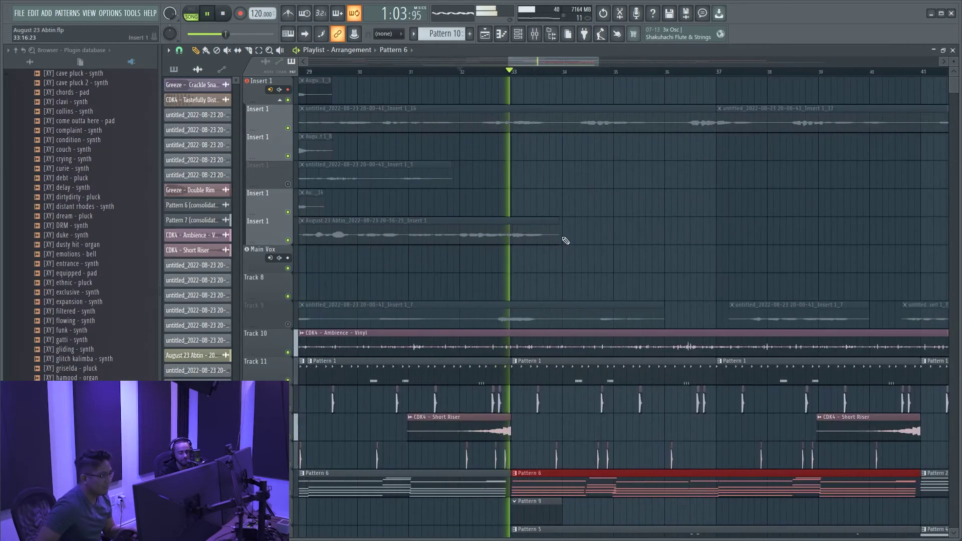
scroll(566, 240, "up", 2, "ctrl")
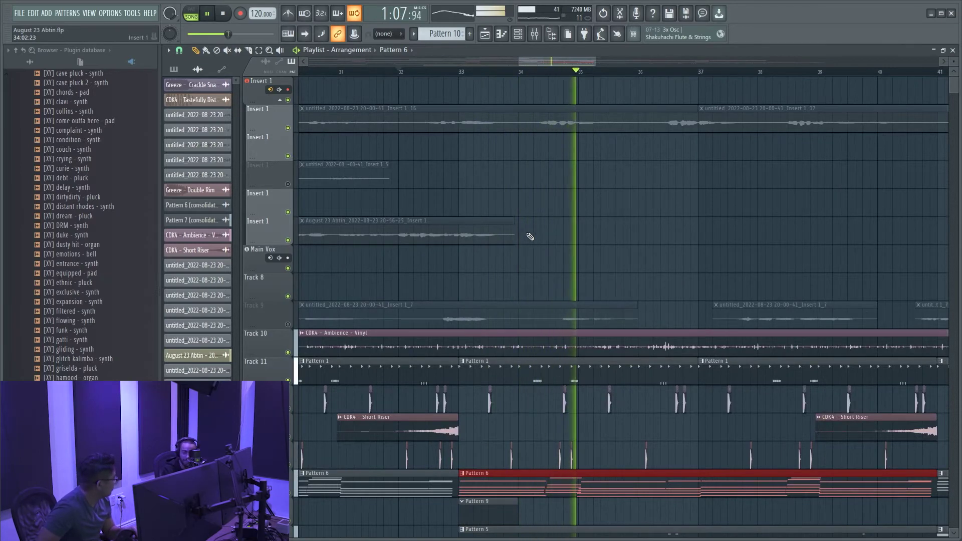
scroll(529, 234, "right", 3)
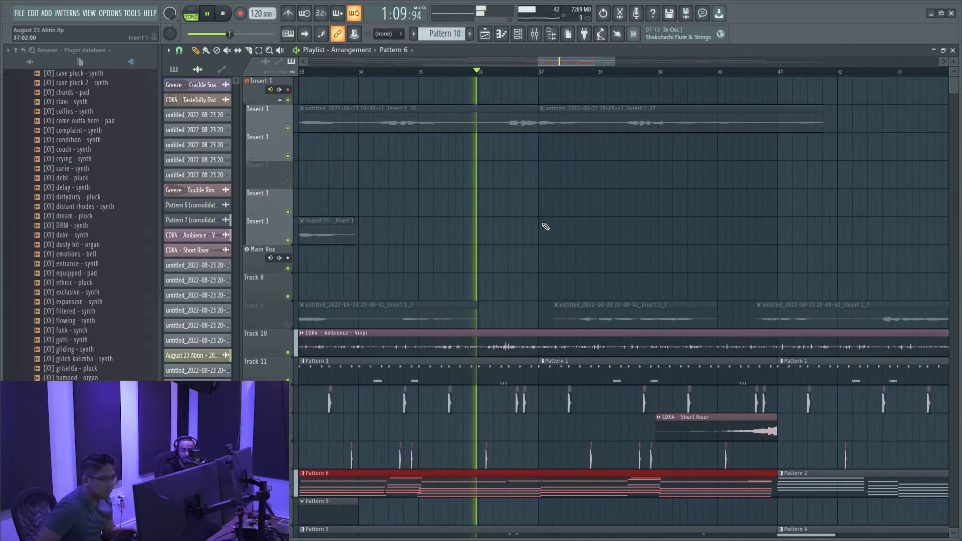
scroll(534, 233, "down", 1, "ctrl")
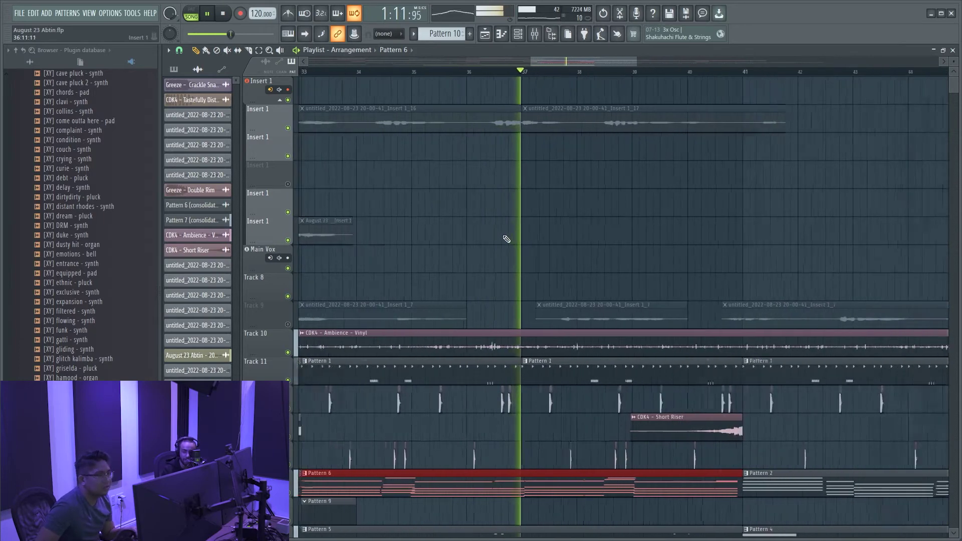
scroll(506, 240, "down", 4, "ctrl")
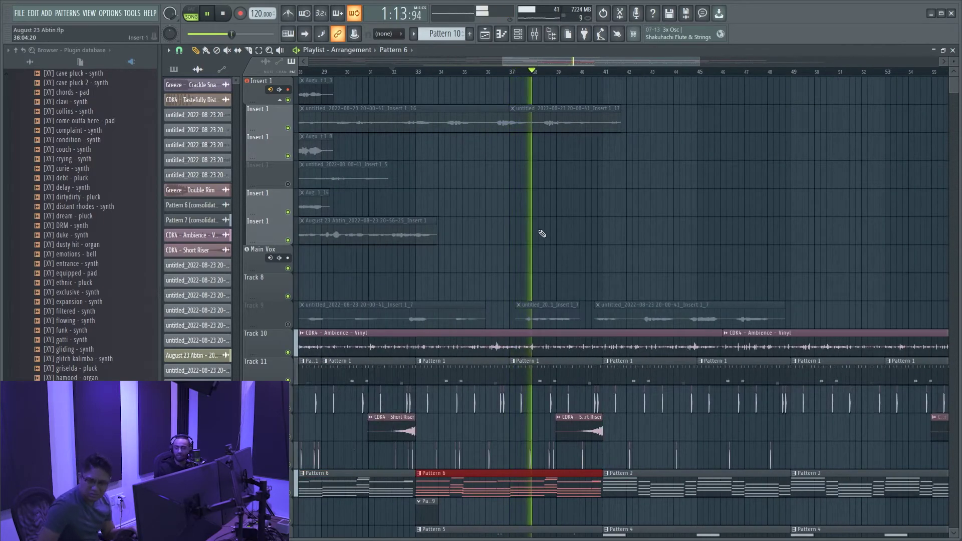
- Stop playback and close the mixer so the playlist around bars 25 to 41 is unobstructed
scroll(537, 230, "up", 2, "ctrl")
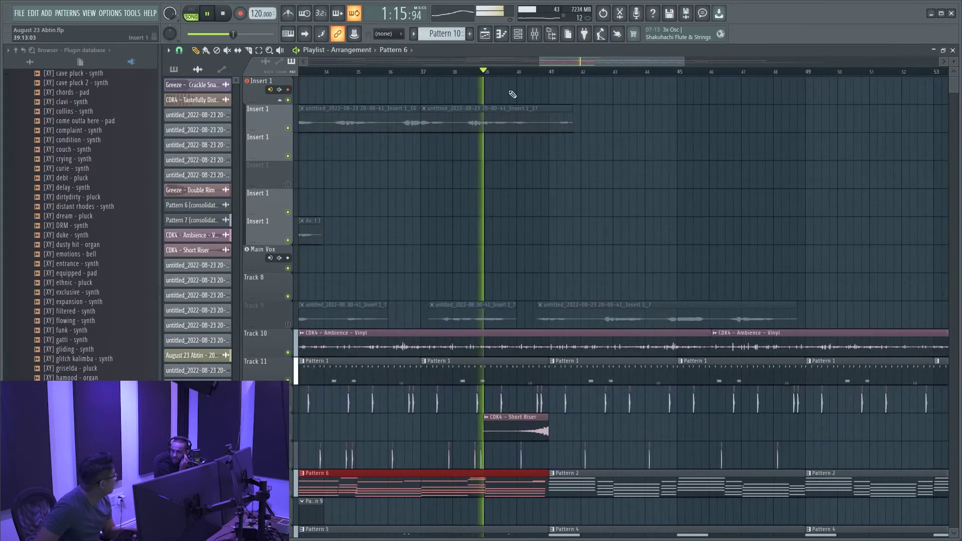
key("space")
scroll(550, 264, "down", 4, "ctrl")
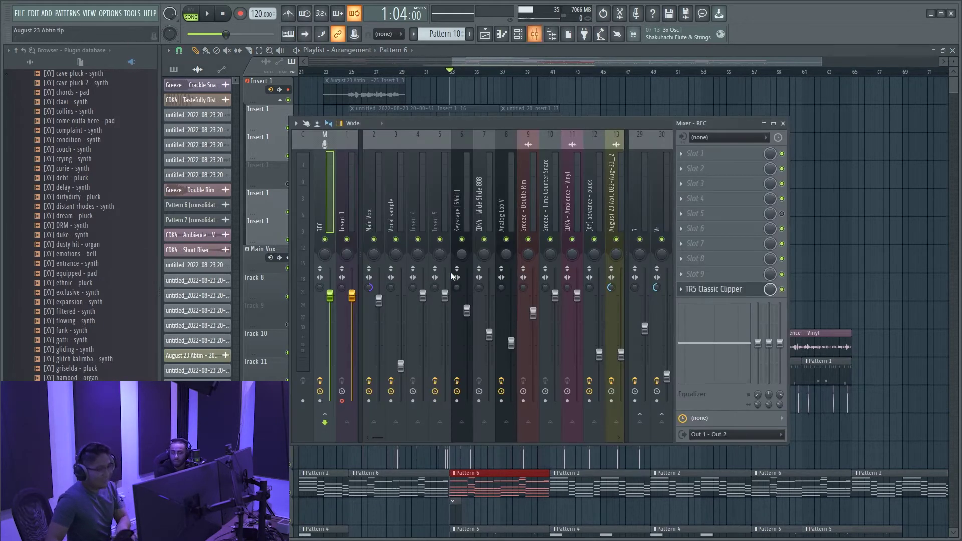
left_click(535, 34)
key("F9")
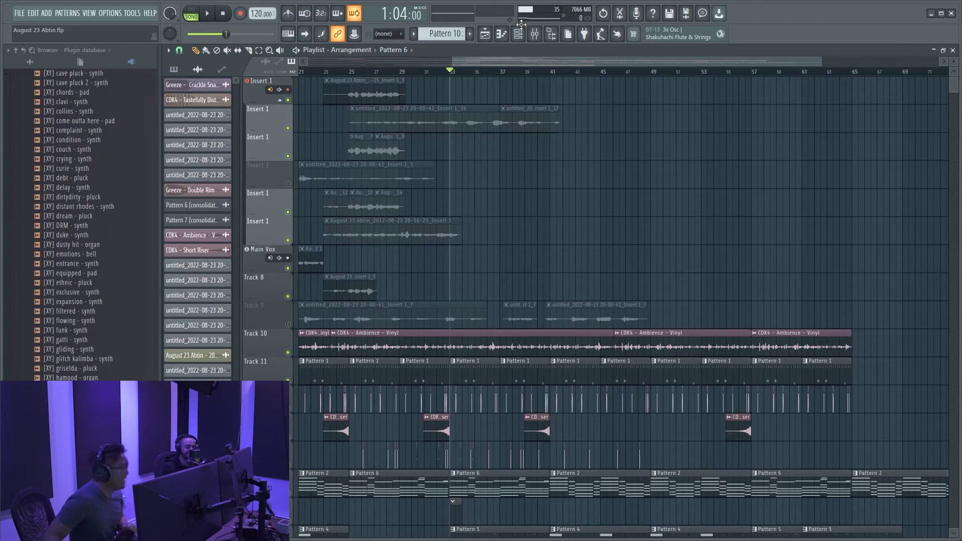
key("F6")
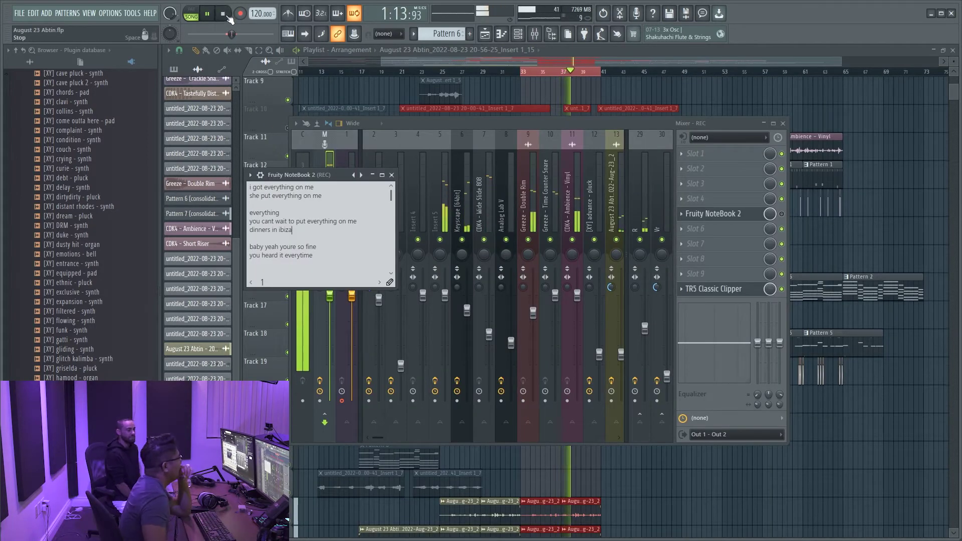
- Restart playback from bar 33 and reopen the Fruity NoteBook 2 lyrics from the REC mixer track
left_click(223, 13)
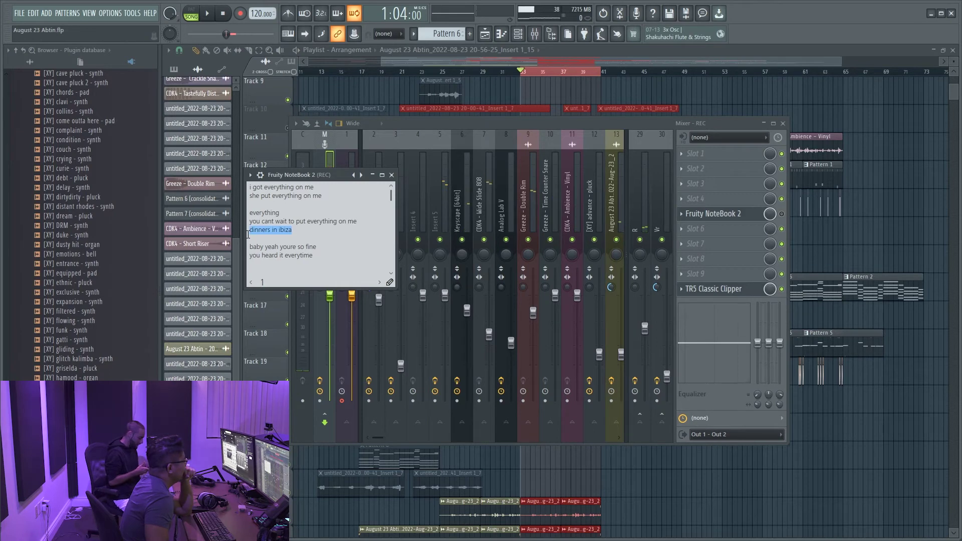
left_click(718, 95)
key("space")
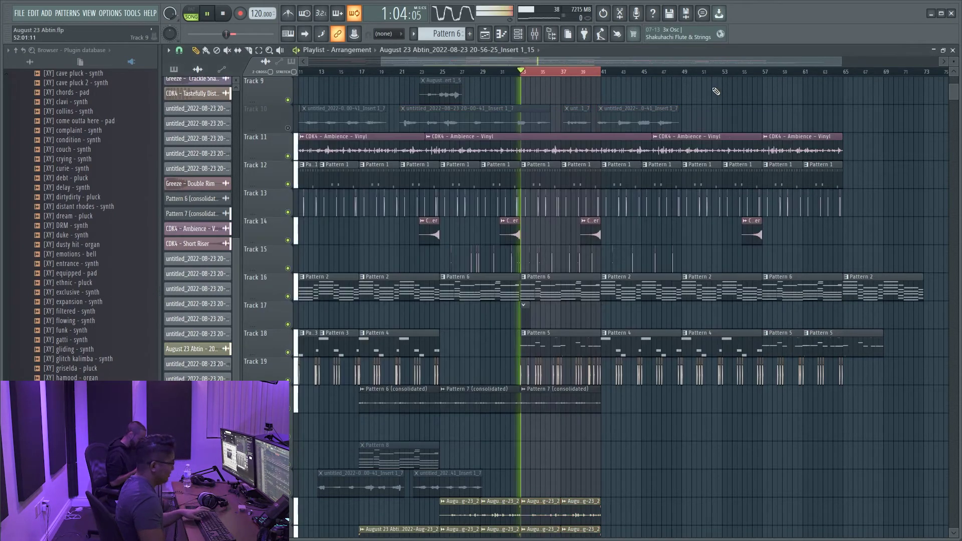
key("F9")
left_click(717, 214)
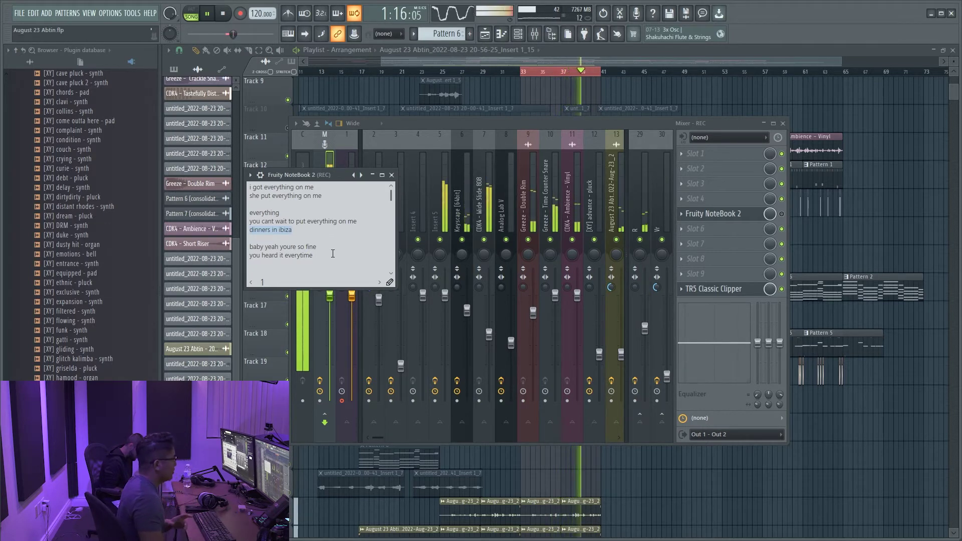
- Copy "everything on me" from the lyric line above and append it to the "dinners in ibiza" line
left_click(311, 221)
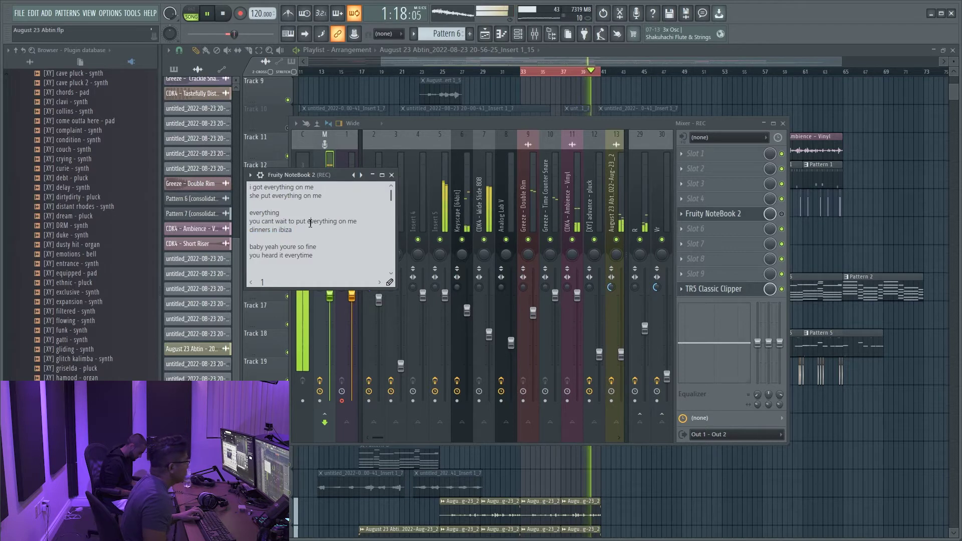
double_click(321, 221)
left_click(361, 225)
left_click_drag(361, 225, 310, 219)
key("ctrl+c")
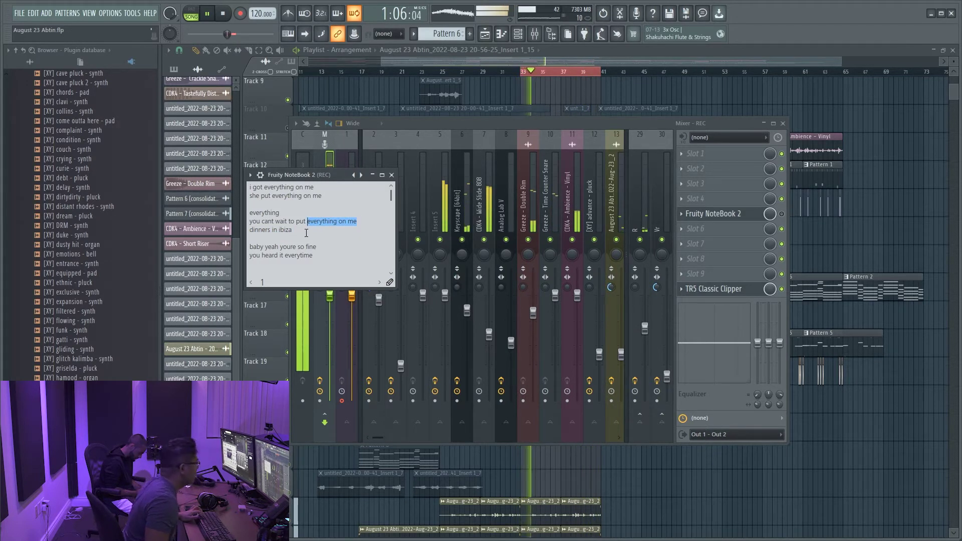
left_click(335, 230)
key("ctrl+v")
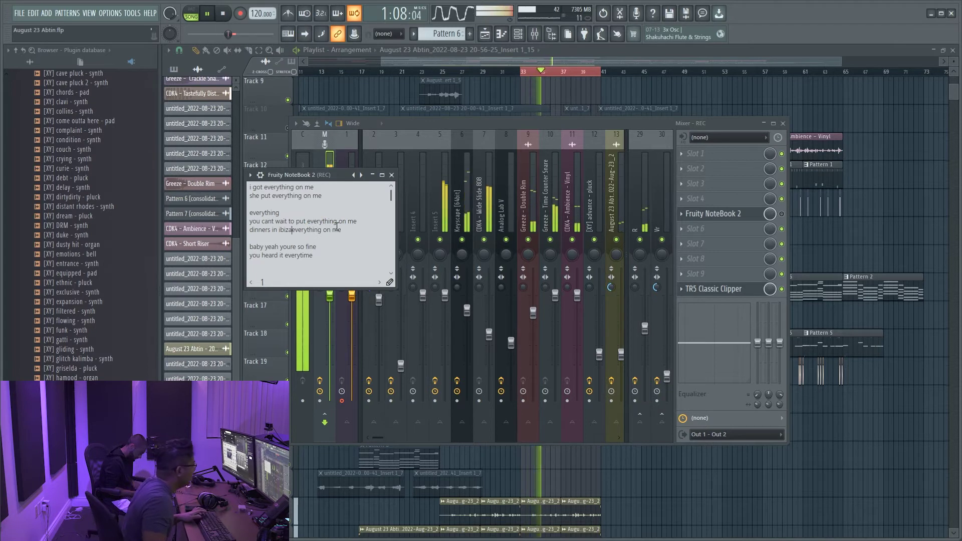
left_click(295, 230)
left_click(380, 225)
- Add the lyric line "but when we get to the sheets its everything" and insert a blank line above "dinners in ibiza"
key("Return")
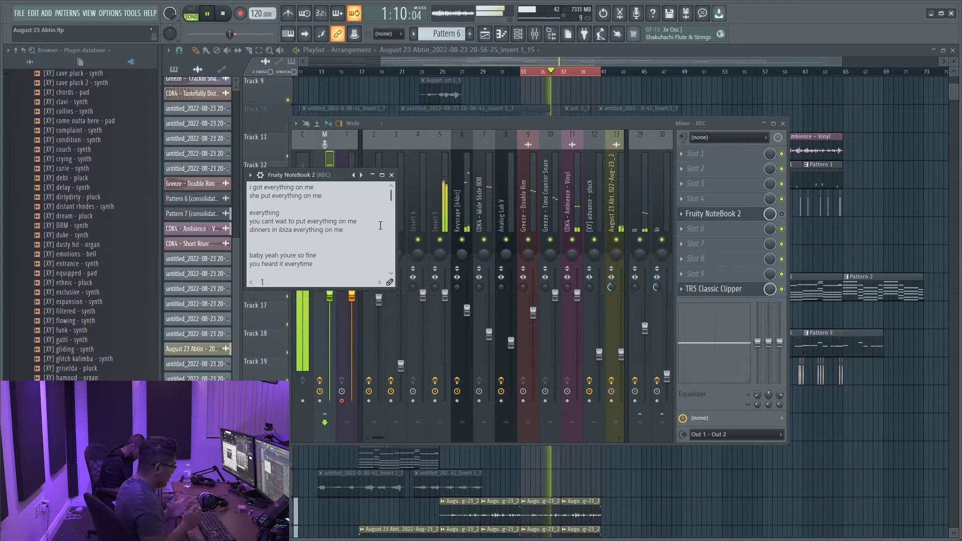
type("bu")
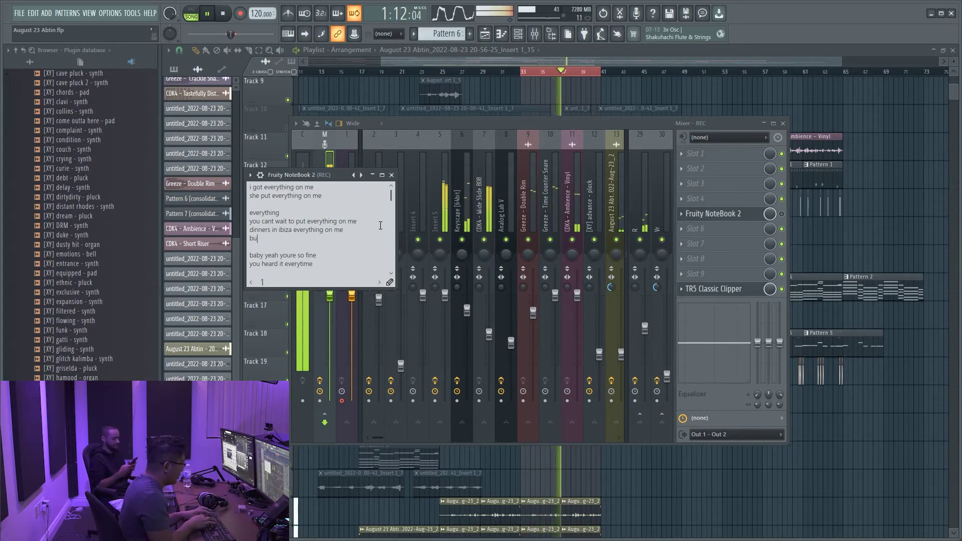
type("t when we ge")
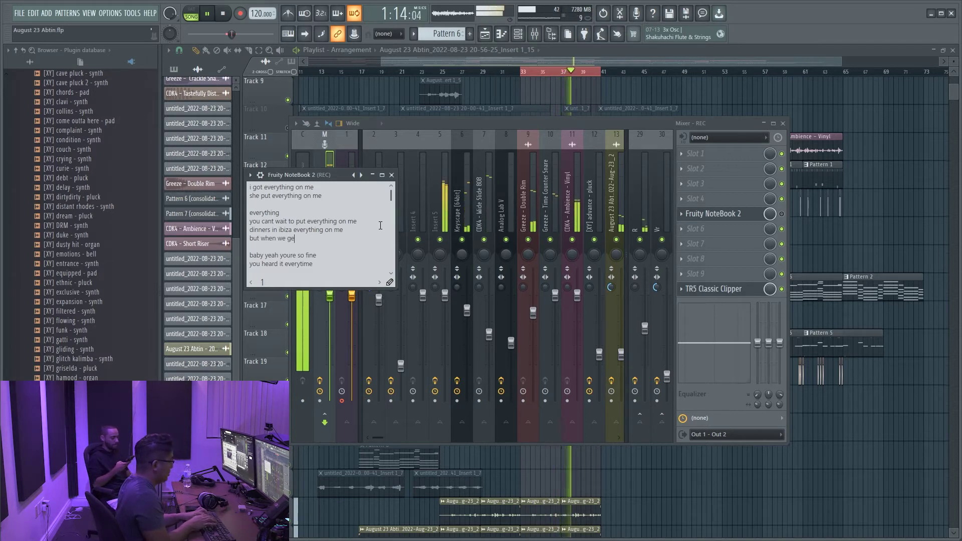
type("t to the sheets")
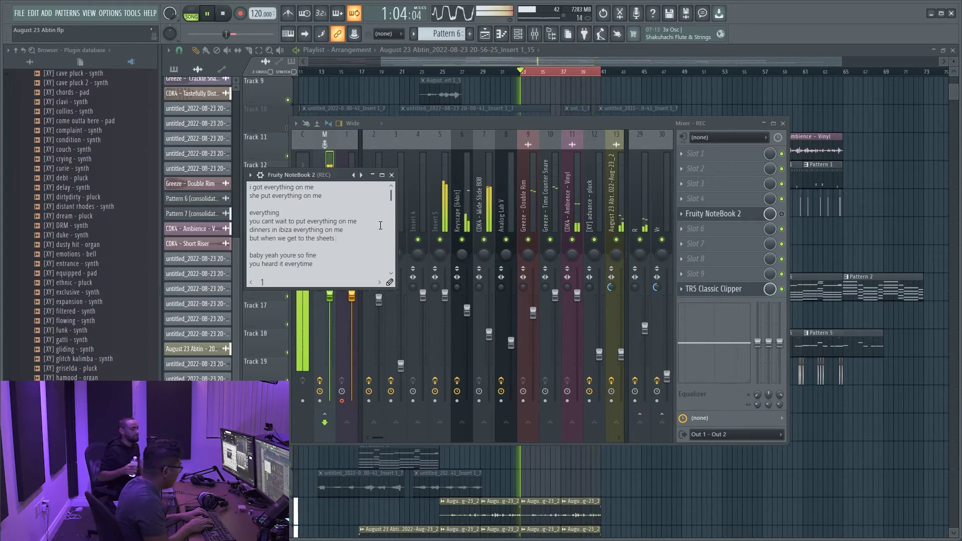
type("its")
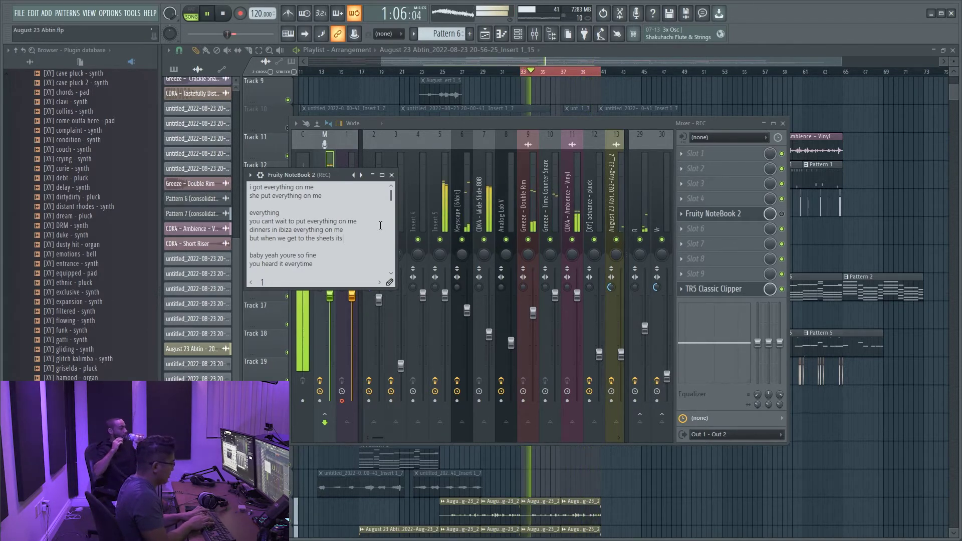
type(" everything")
key("Return")
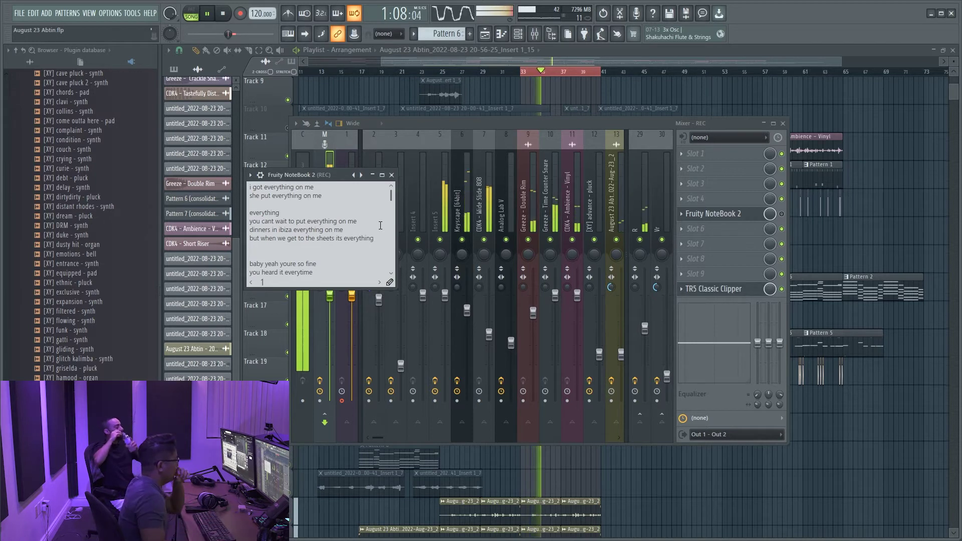
left_click(373, 224)
key("Return")
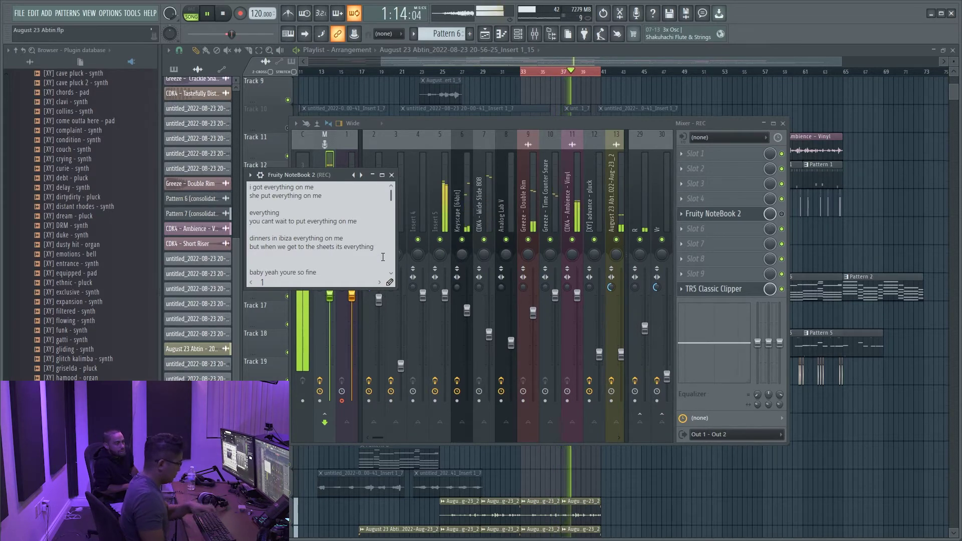
left_click_drag(320, 273, 330, 256)
key("BackSpace")
key("ctrl+z")
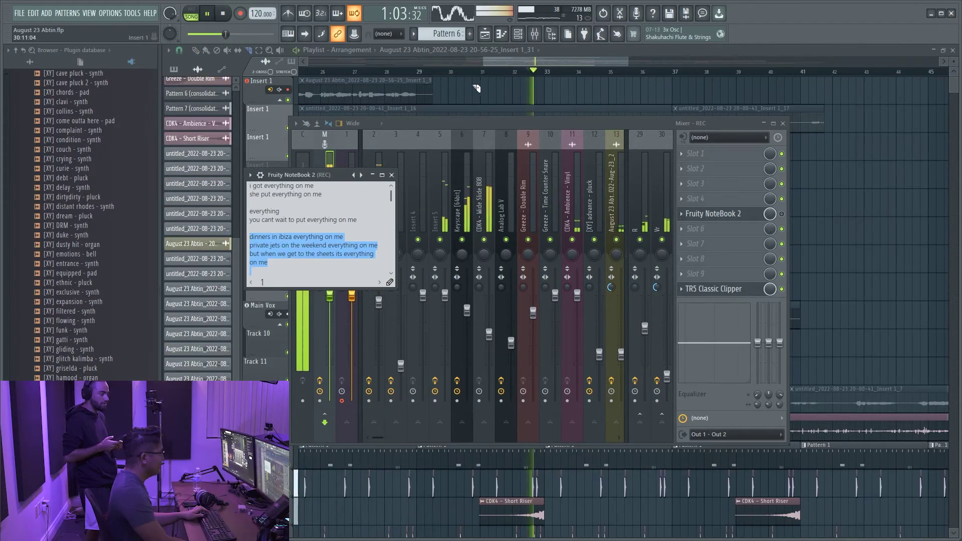
- Reopen the Fruity NoteBook 2 lyrics and go through the lines from "dinners in ibiza" to "but when we get to the sheets"
key("F5")
key("F9")
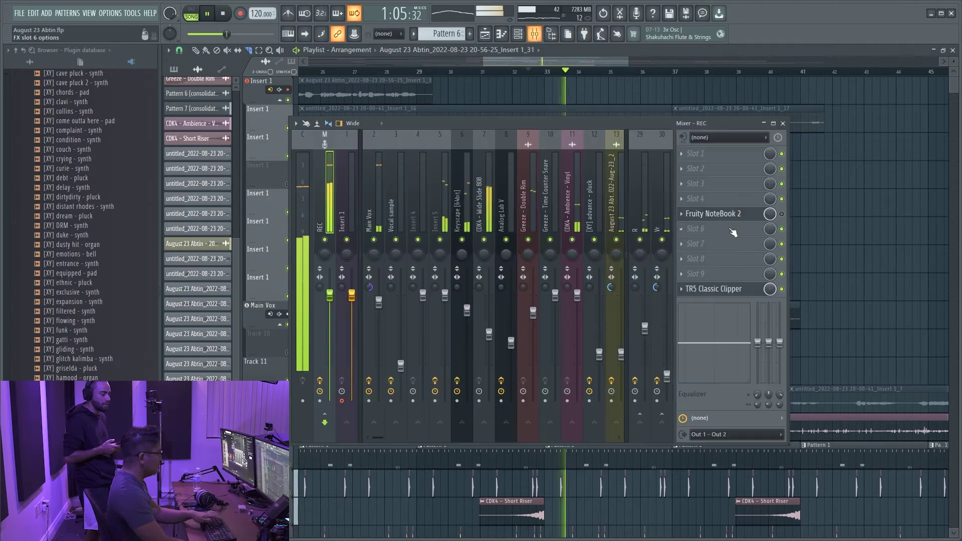
left_click(735, 214)
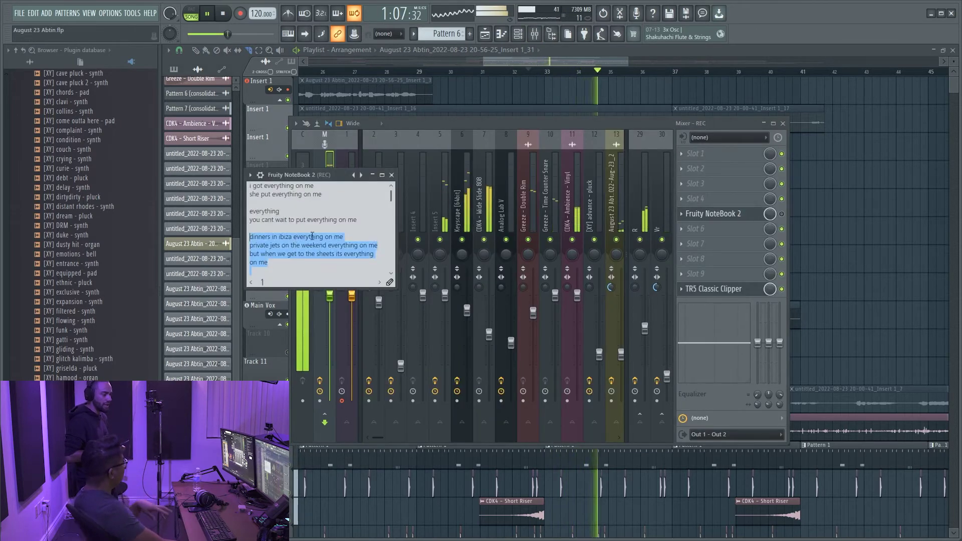
left_click(350, 237)
left_click_drag(250, 245, 327, 246)
left_click(335, 245)
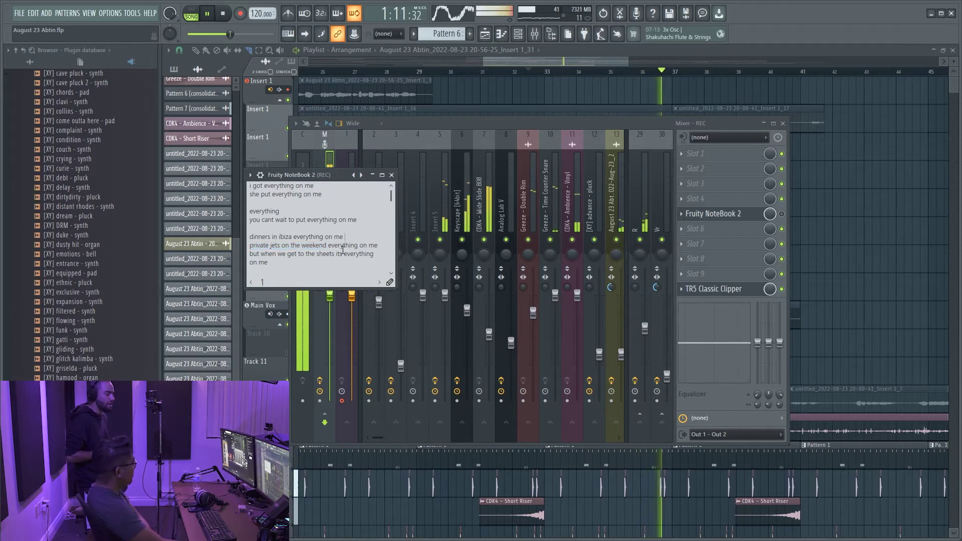
left_click_drag(249, 254, 342, 257)
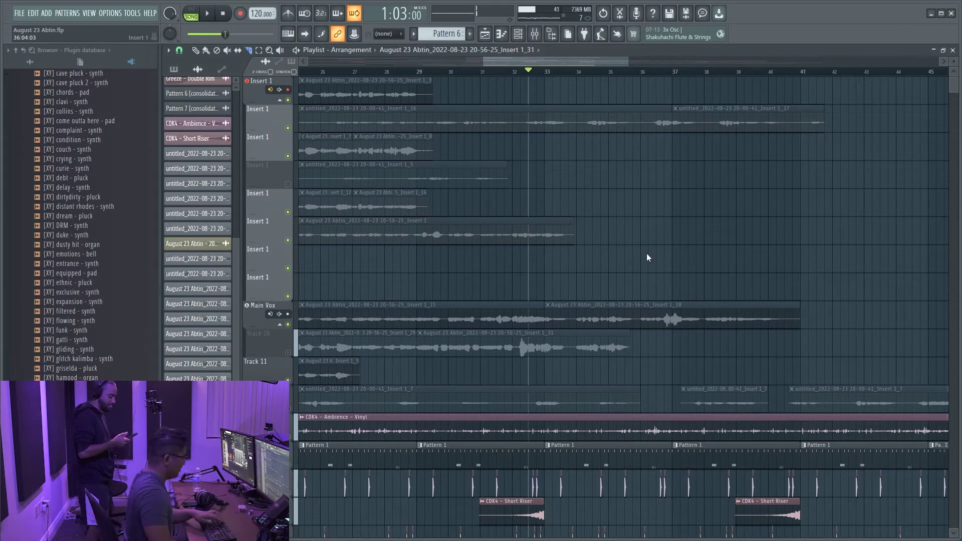
- Reorder the notebook lyrics so "private jets on the weekend everything on me" comes before "dinners in ibiza everything on me"
key("F9")
left_click(724, 215)
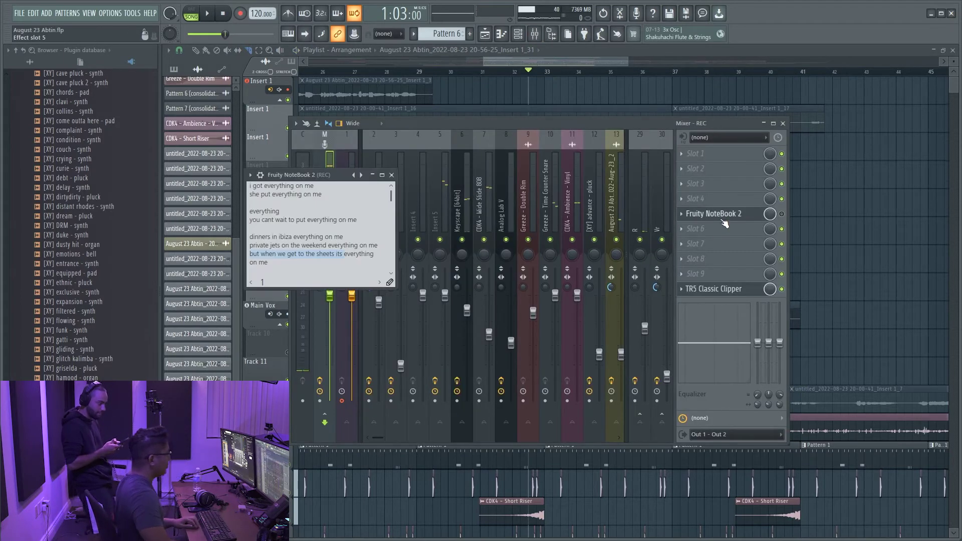
left_click(327, 264)
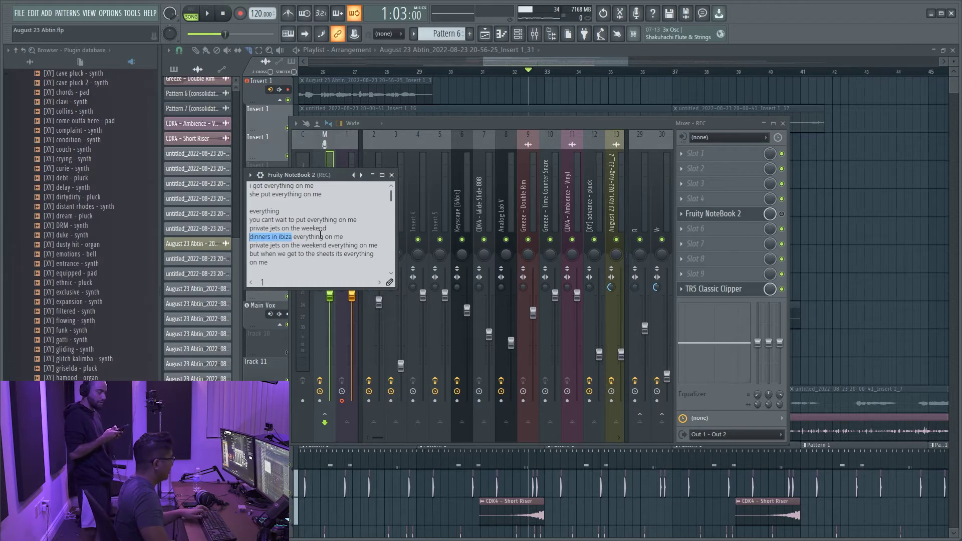
left_click_drag(326, 246, 249, 237)
key("ctrl+v")
key("ctrl+x")
left_click_drag(329, 228, 243, 230)
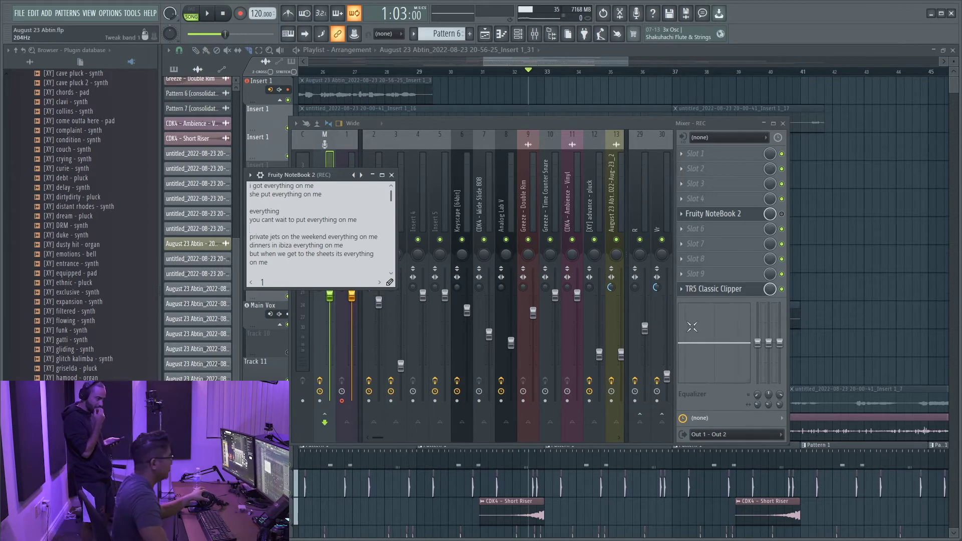
- Start recording a new vocal take and trim the end of the Track 10 vocal clip back to just past bar 32
key("F5")
key("space")
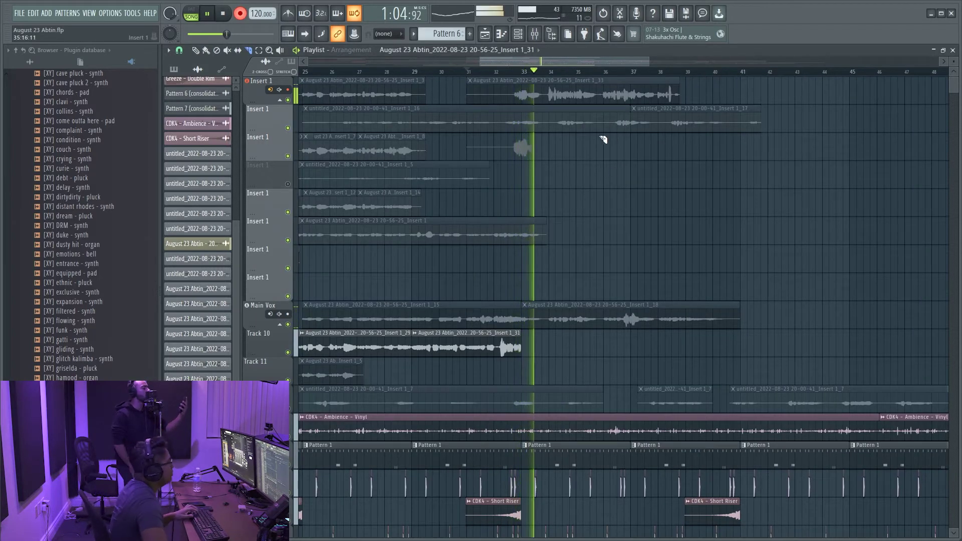
scroll(528, 259, "up", 1)
scroll(529, 259, "up", 1)
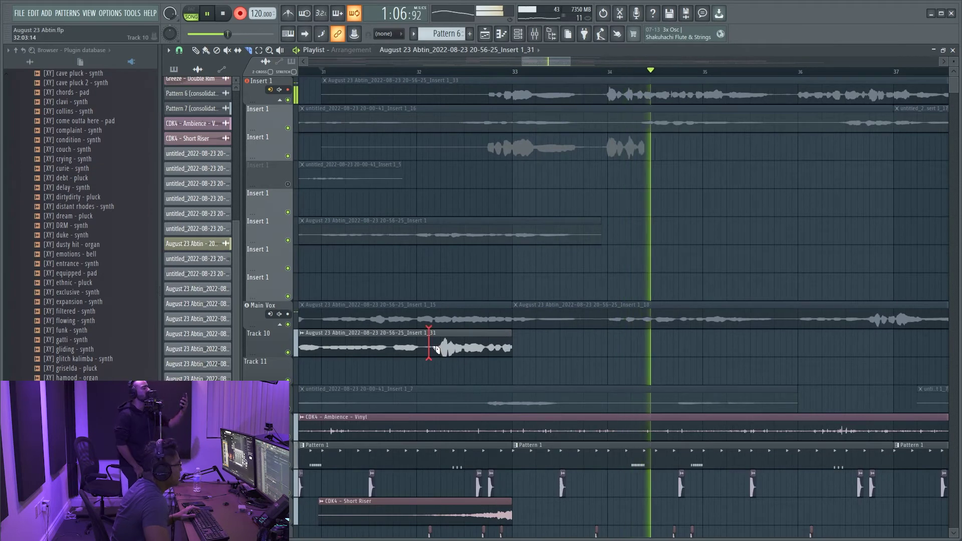
left_click_drag(511, 347, 438, 347)
scroll(438, 347, "down", 4)
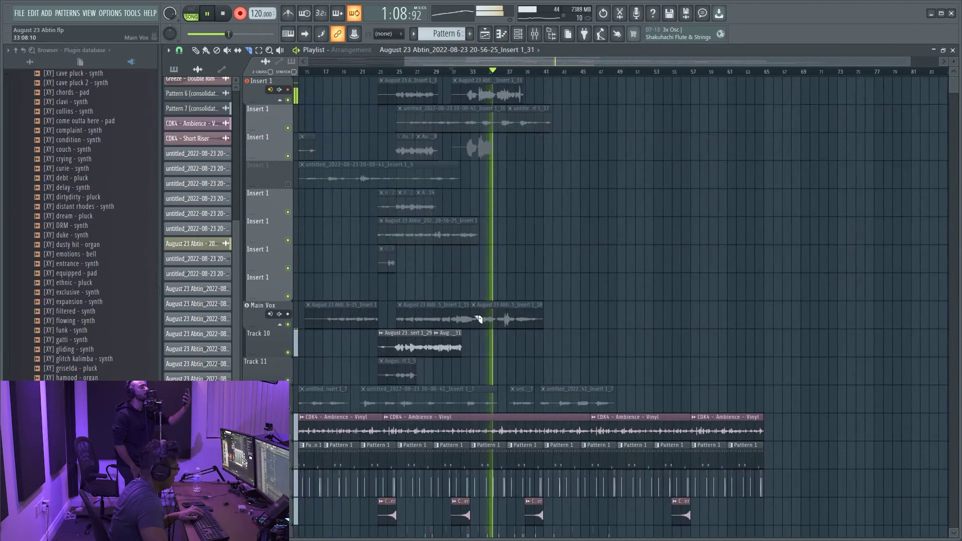
- Select the two muted Main Vox clips between bars 25 and 41 and let the new vocal take keep recording
left_click_drag(585, 302, 423, 325)
scroll(515, 154, "up", 2)
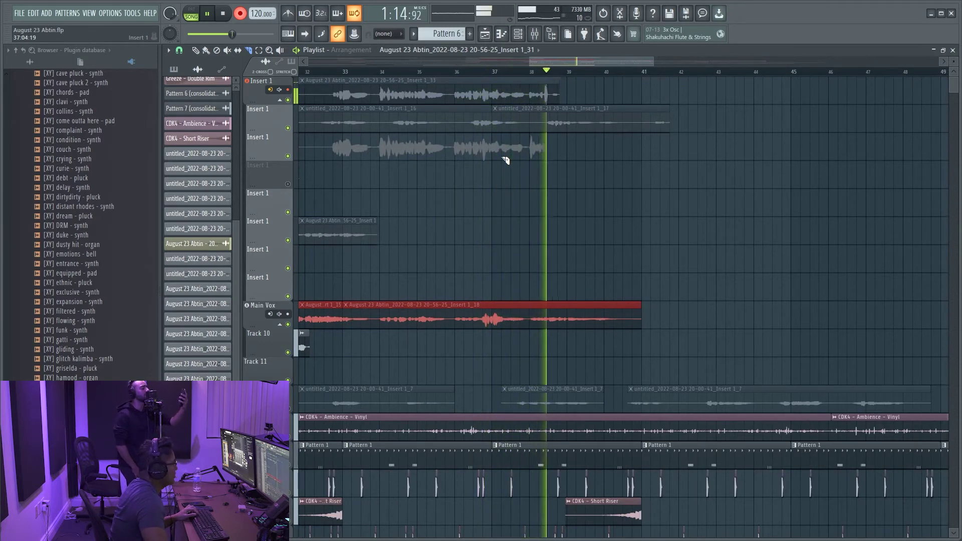
scroll(496, 162, "up", 2)
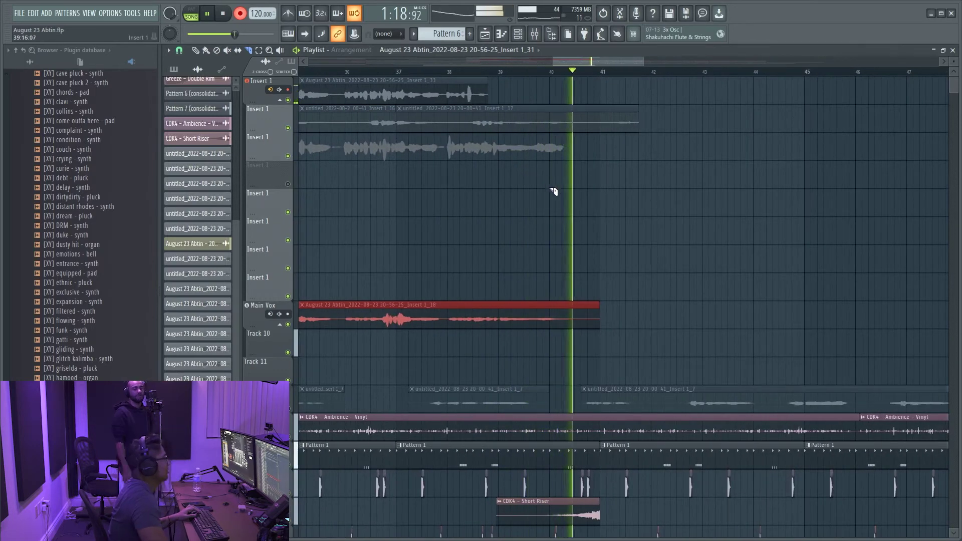
scroll(549, 200, "down", 3)
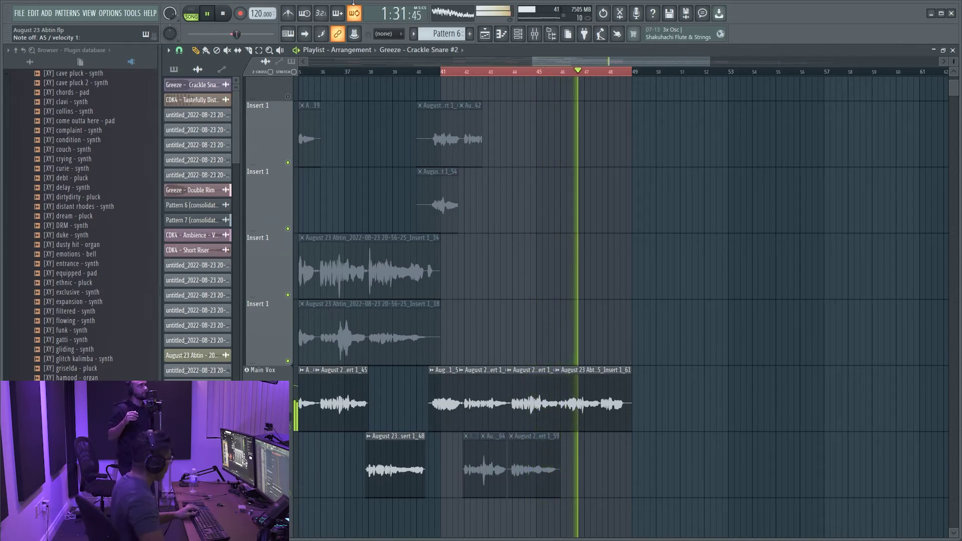
- Move an empty mixer insert to slot 10, between the Greeze - Double Rim and Greeze - Time Counter Snare tracks
scroll(727, 236, "down", 4)
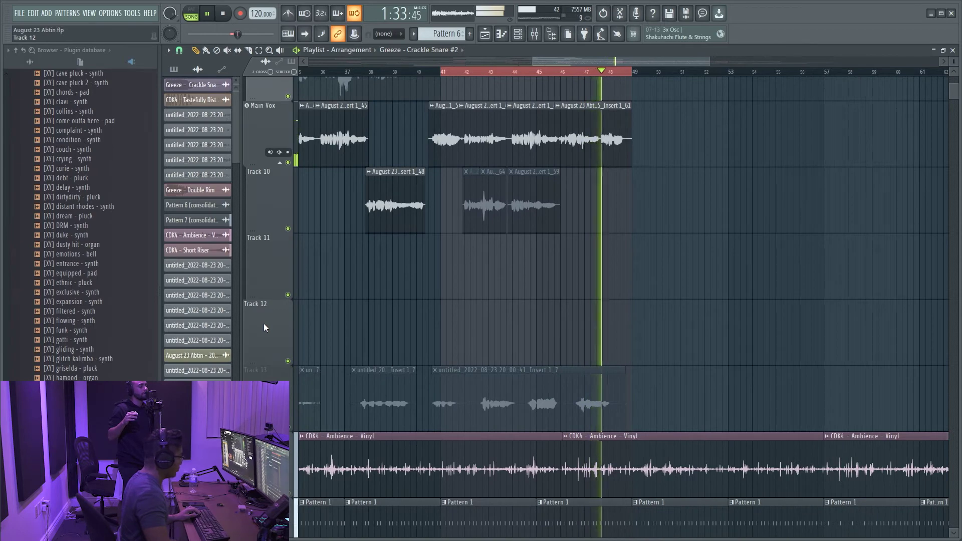
key("F9")
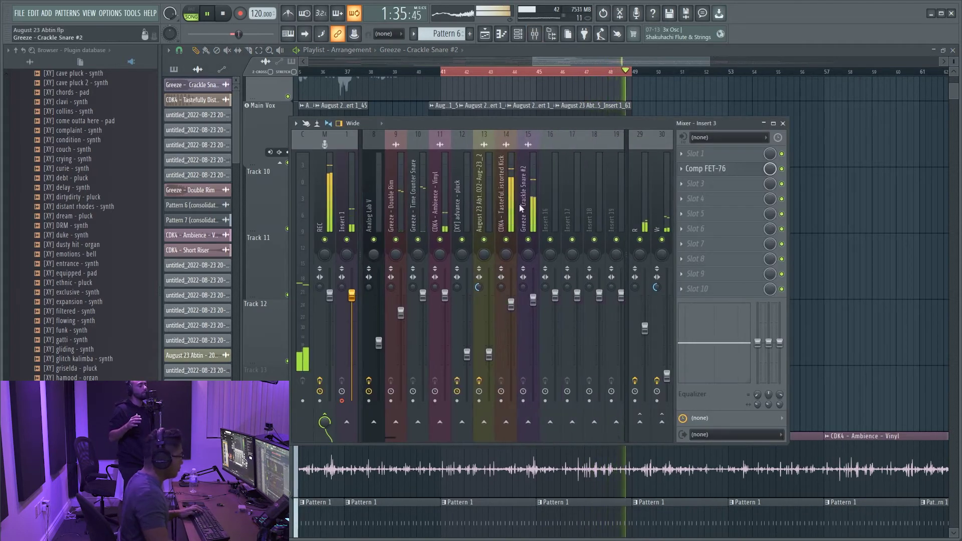
key("alt+Left")
key("alt+Left")
key("alt+Left")
key("alt+Left")
key("alt+Left")
key("alt+Left")
key("alt+Left")
key("alt+Left")
key("alt+Left")
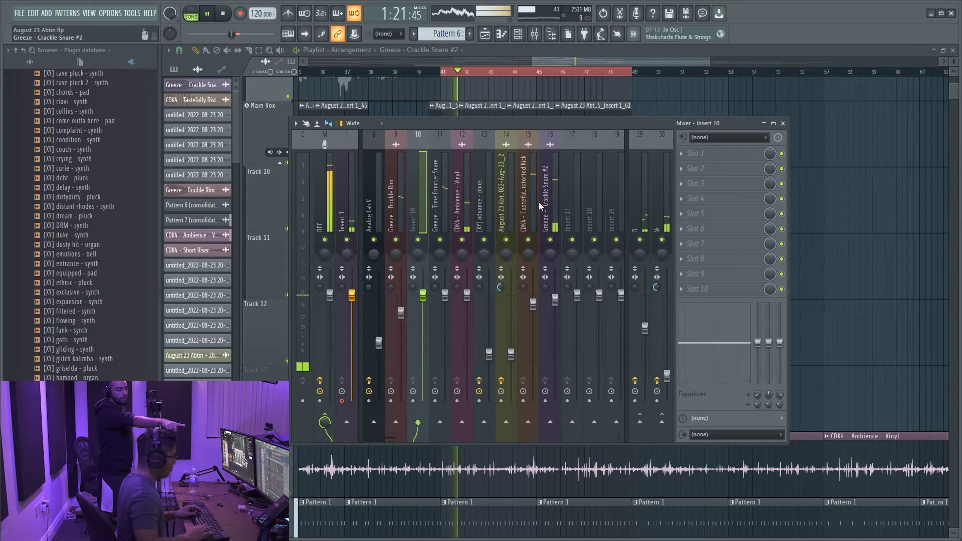
- Close the mixer and start recording another vocal take on the Insert 1 track over the loop from bar 41 to 49
key("F9")
key("r")
scroll(554, 162, "up", 7)
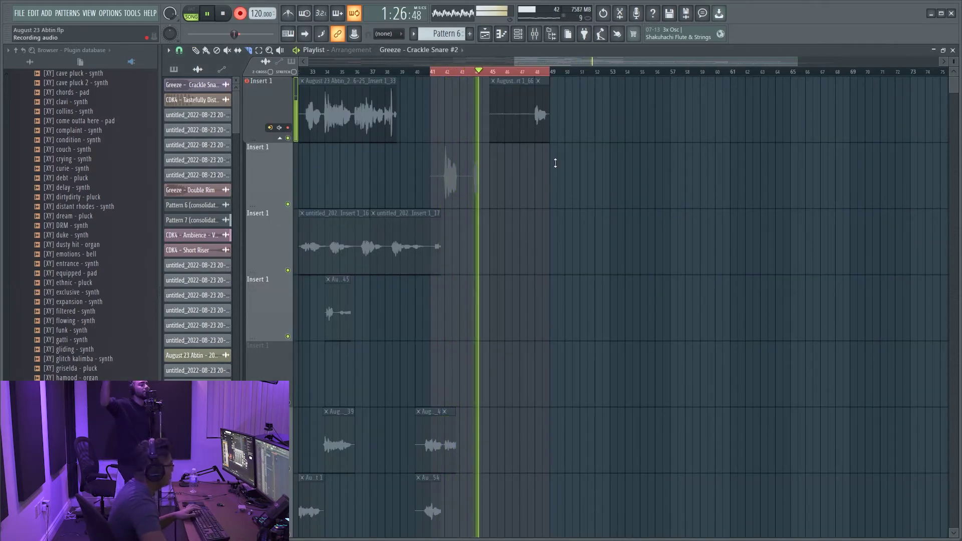
- Continue recording the vocal take over the loop from bar 41 to 49, stop it and restart the transport
scroll(503, 171, "up", 2)
scroll(496, 135, "down", 2)
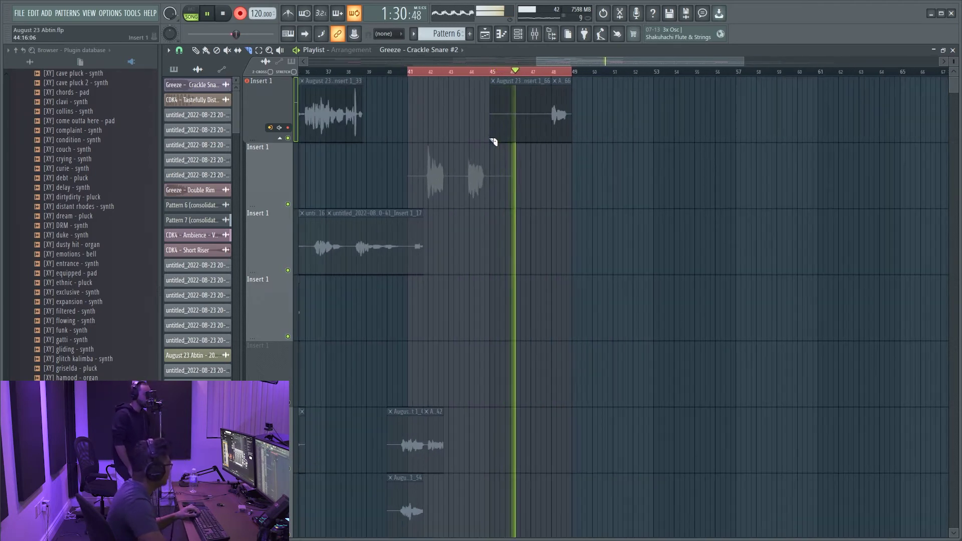
key("space")
key("space")
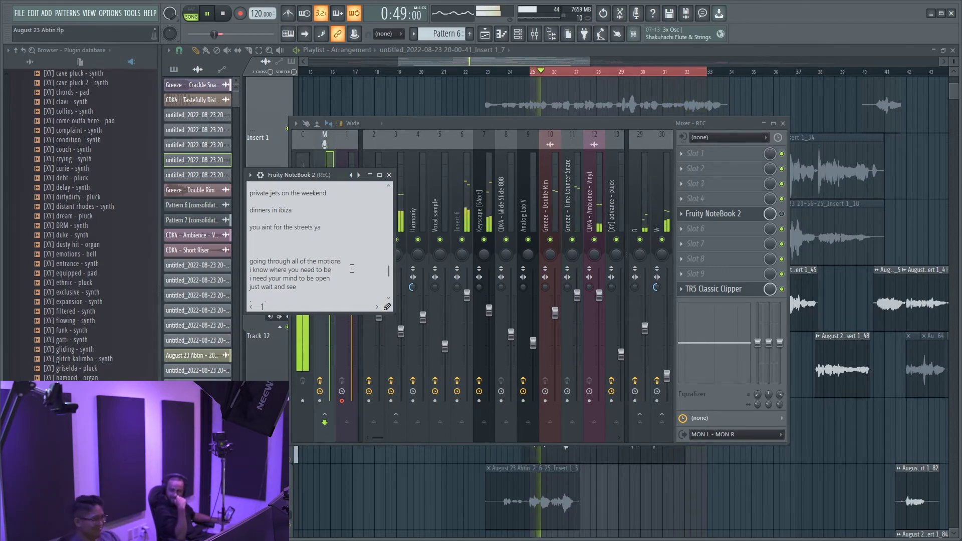
- Close the mixer and the lyrics notebook so the full playlist is accessible
left_click(805, 498)
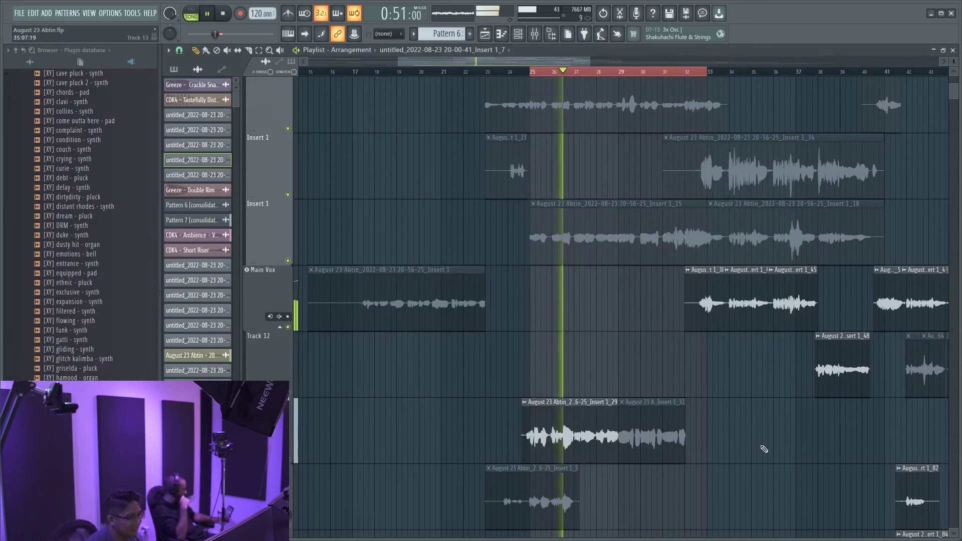
key("F9")
left_click(704, 214)
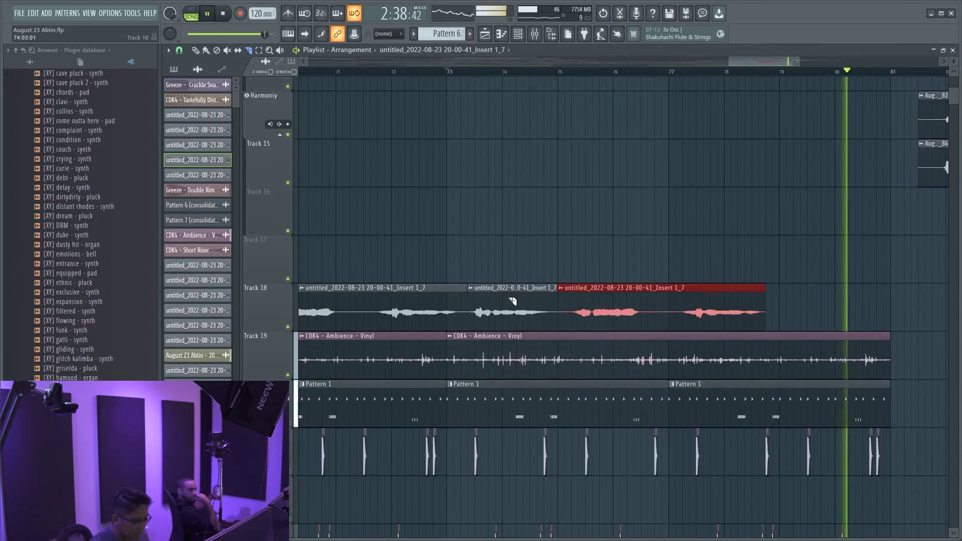
- View the sample settings of the Track 18 vocal clip, close them and replay from bar 73
double_click(516, 302)
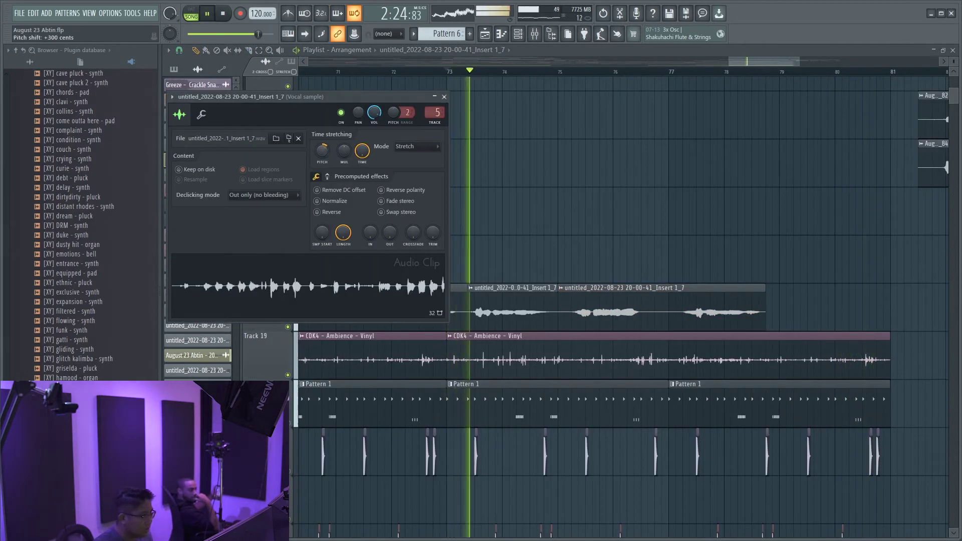
left_click(444, 97)
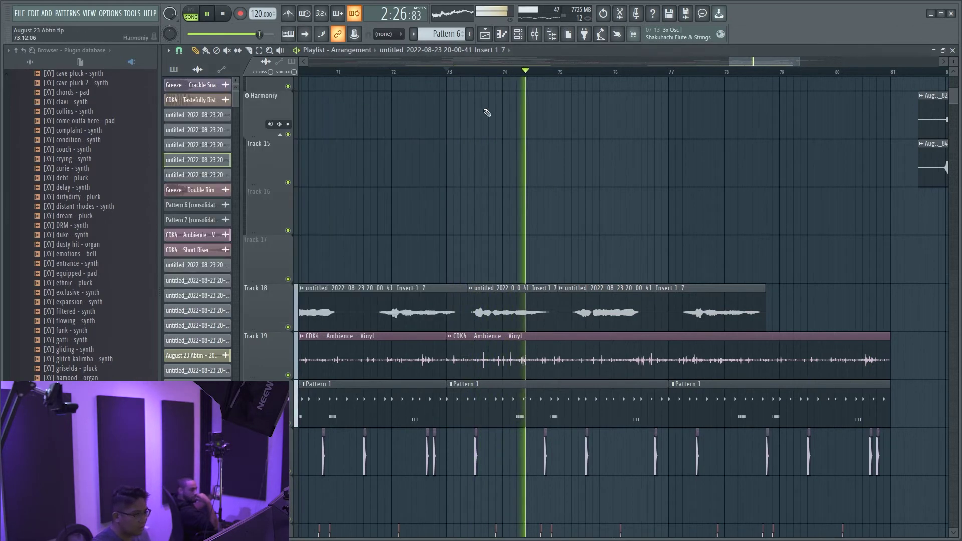
left_click(449, 72)
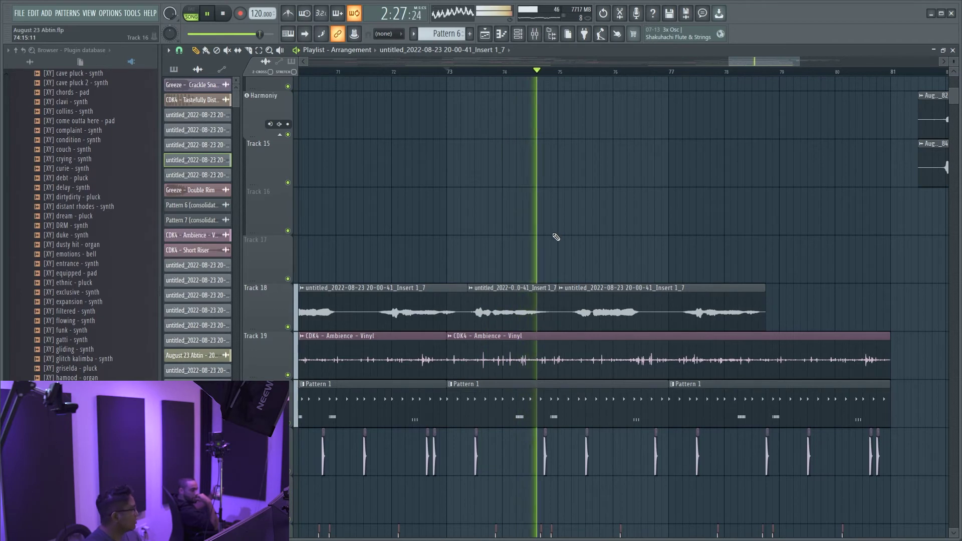
- Split the Track 18 vocal clip at bar 77 and place a copy of the piece from bars 75 to 77 at bar 79
scroll(554, 236, "down", 2, "ctrl")
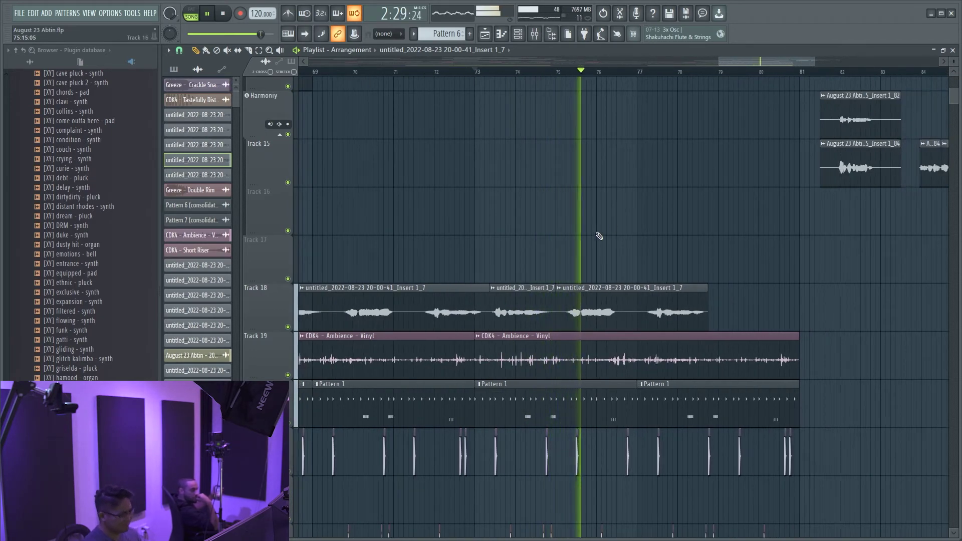
scroll(646, 248, "up", 2, "ctrl")
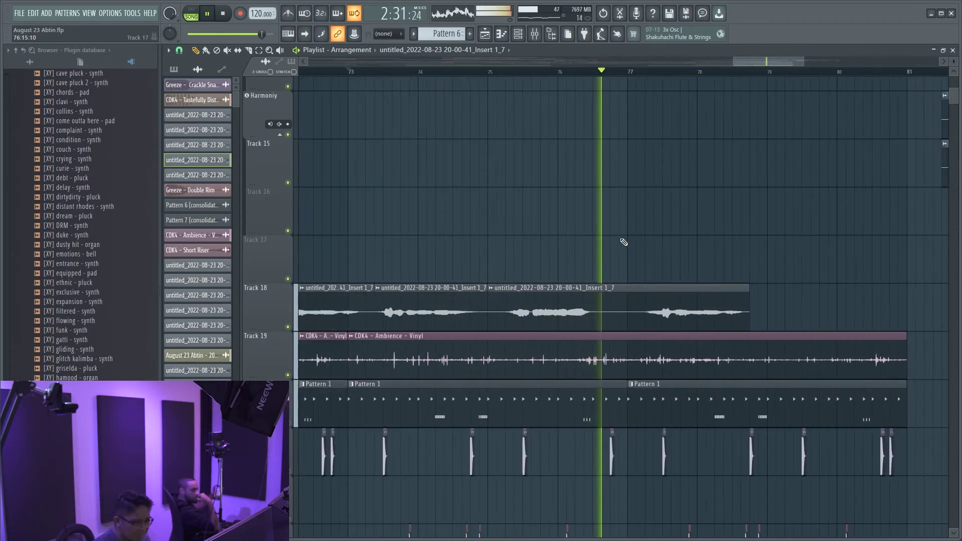
scroll(623, 247, "down", 2, "ctrl")
scroll(627, 245, "up", 2, "ctrl")
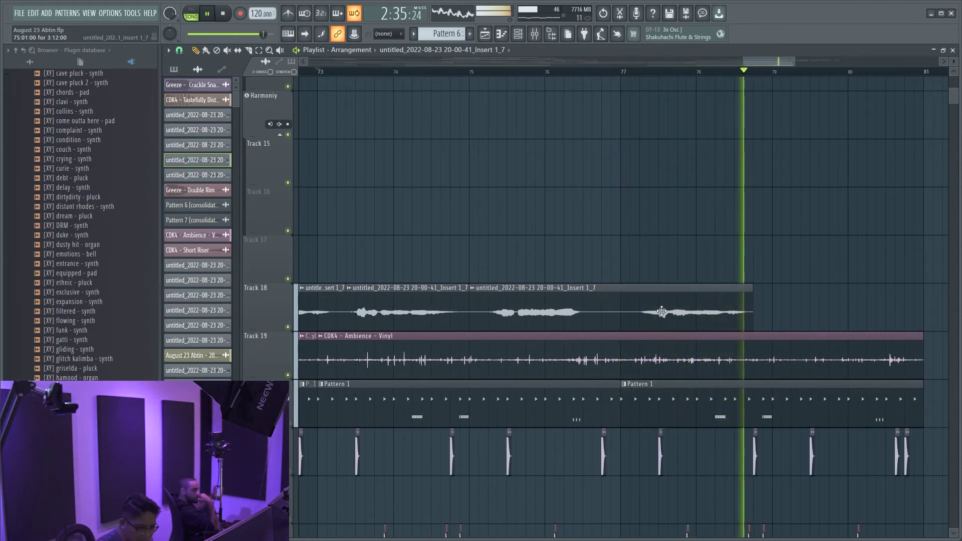
key("c")
left_click(625, 316)
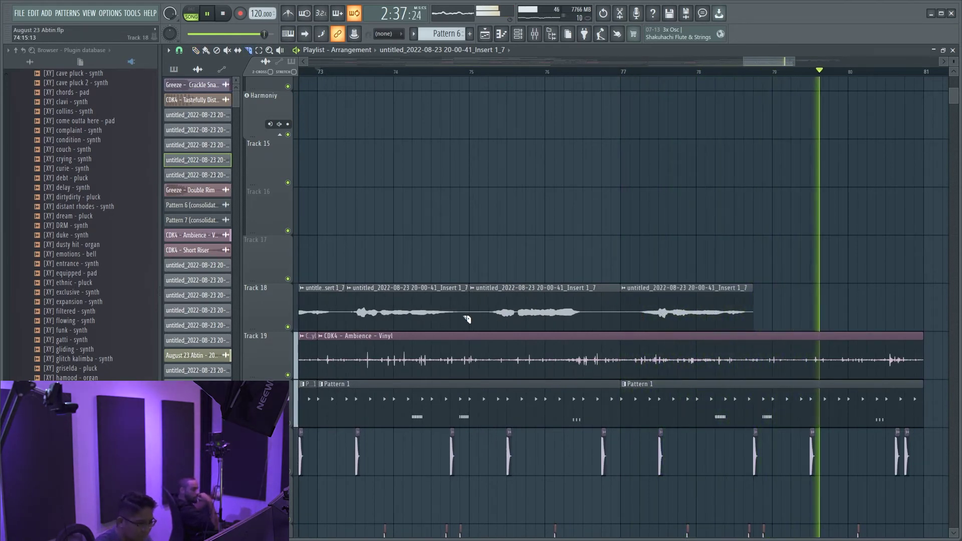
key("p")
left_click_drag(869, 307, 775, 306)
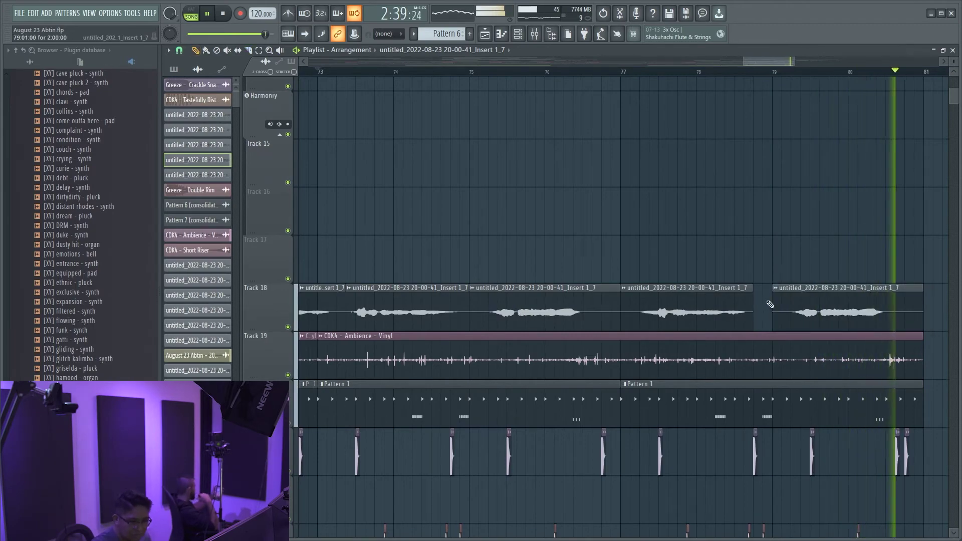
- Extend Pattern 6 on Track 24 and the CDK4 - Ambience - Vinyl clips on Track 19 from bar 81 to 97
scroll(774, 309, "up", 5)
scroll(782, 300, "down", 5)
scroll(782, 351, "down", 5)
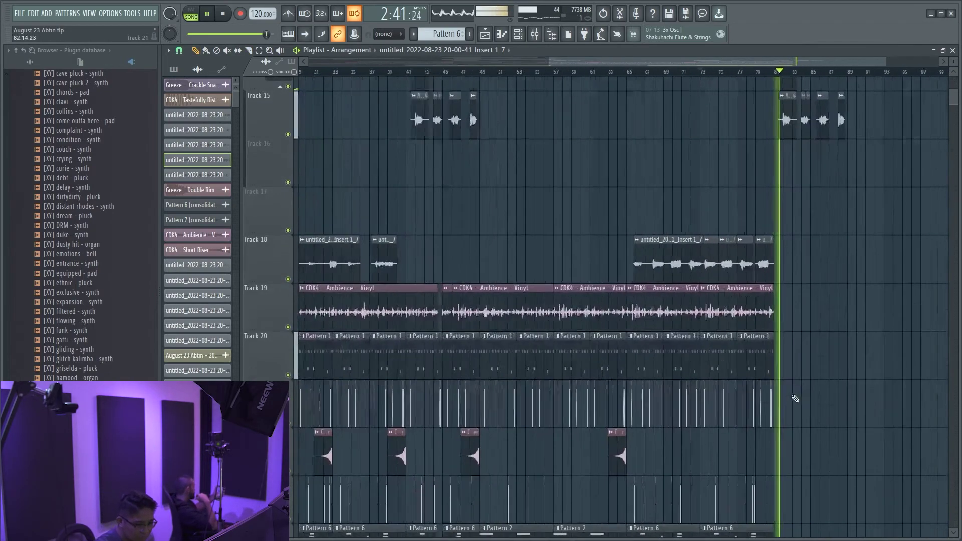
key("space")
scroll(799, 434, "down", 1)
left_click_drag(852, 474, 575, 230)
key("space")
scroll(684, 311, "up", 4)
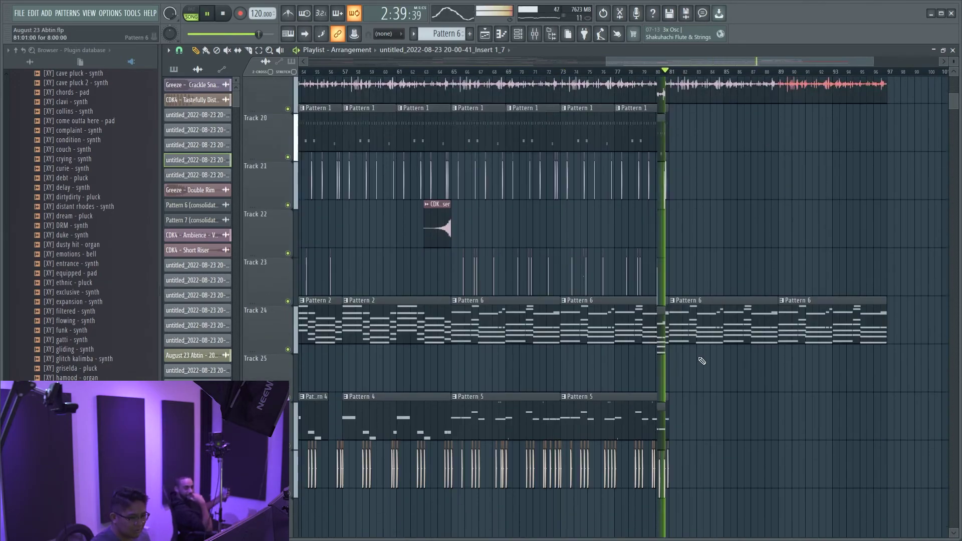
- Shorten the Pattern 6 and vinyl ambience extensions to end at bar 89 and duplicate the Track 32 and 33 clips into bars 81 to 89
scroll(701, 359, "down", 3)
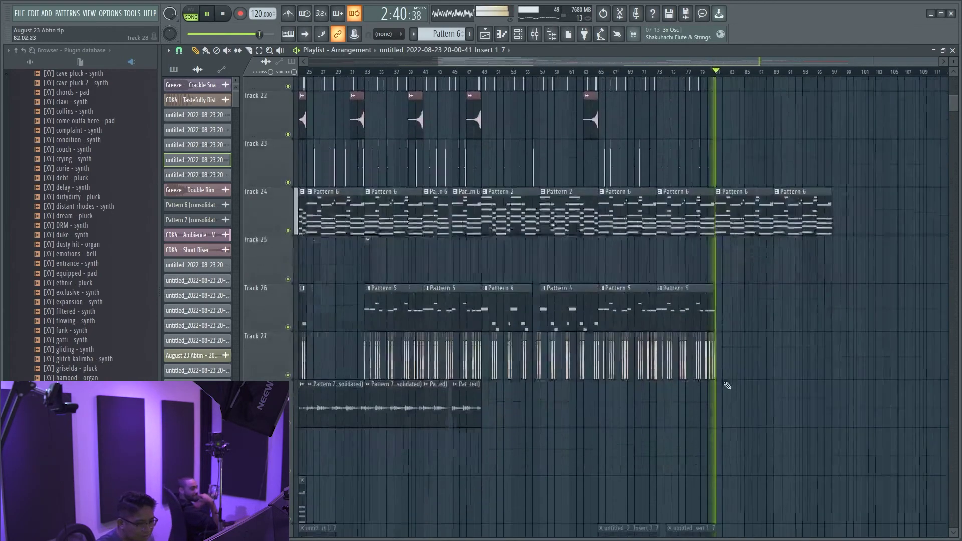
scroll(727, 386, "down", 6)
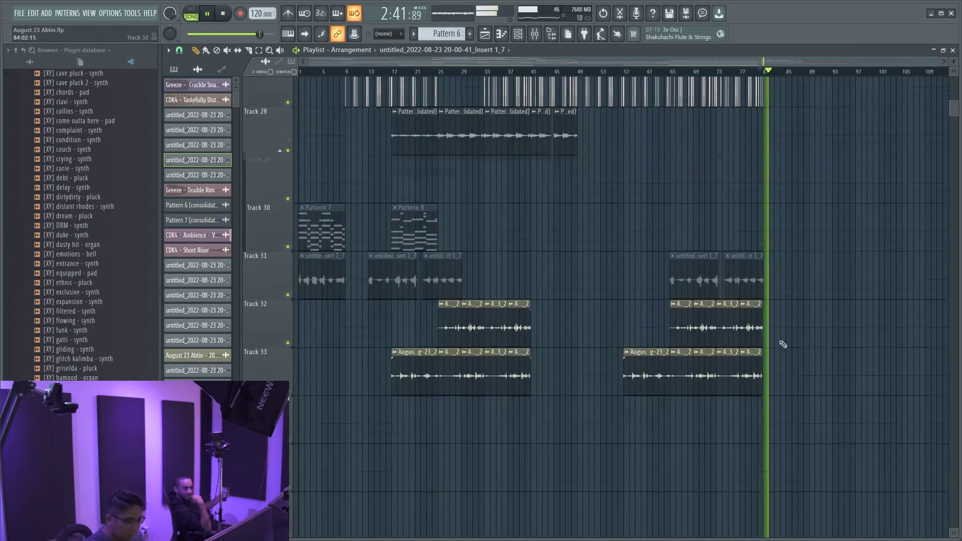
scroll(801, 300, "up", 11)
scroll(752, 261, "up", 3)
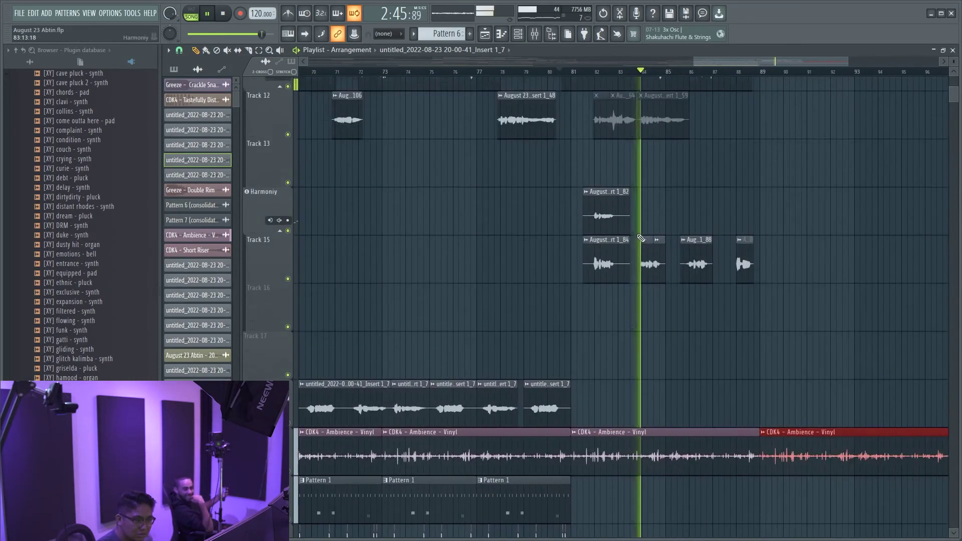
scroll(651, 236, "up", 2)
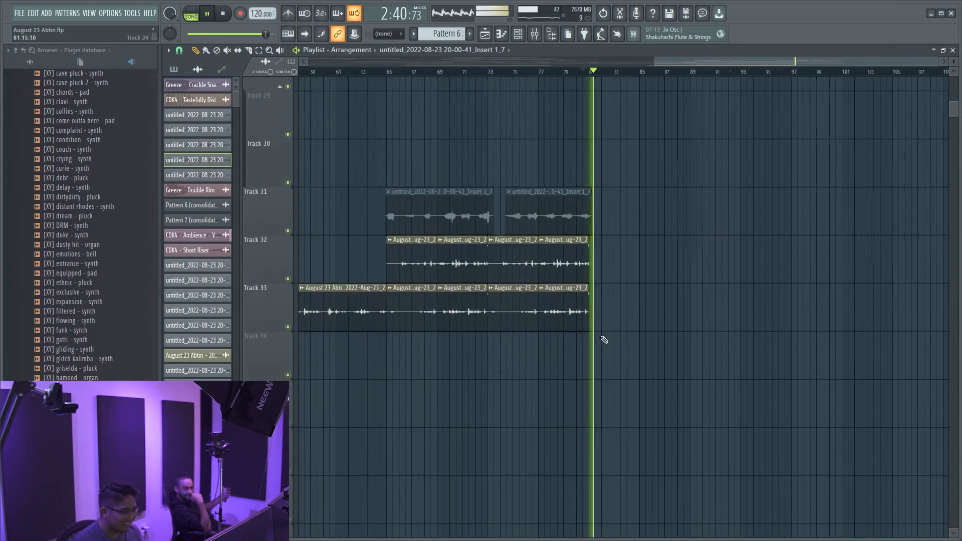
scroll(499, 234, "up", 5)
scroll(601, 301, "down", 2)
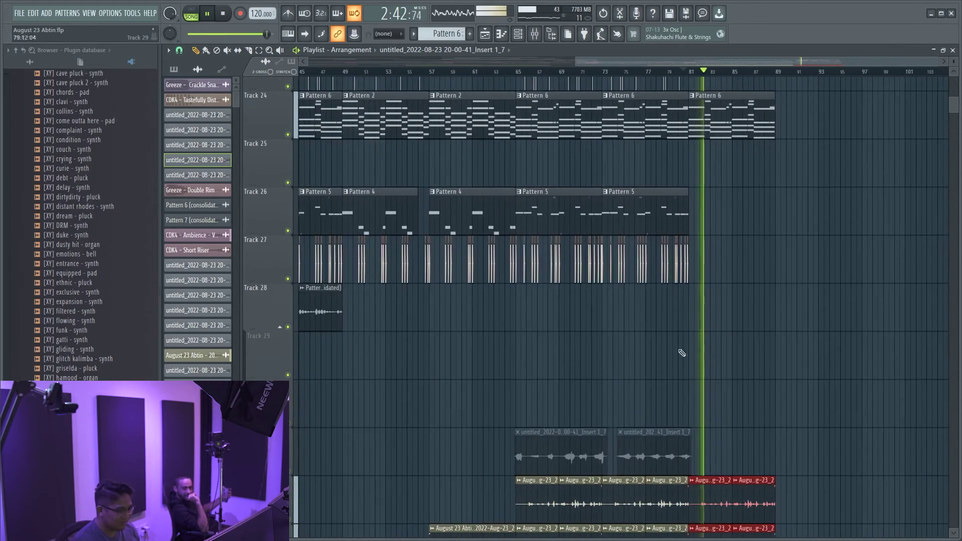
- Examine the arrangement tracks around the extended section from bar 81 to 89 while it plays
scroll(744, 351, "up", 3)
scroll(739, 328, "up", 2)
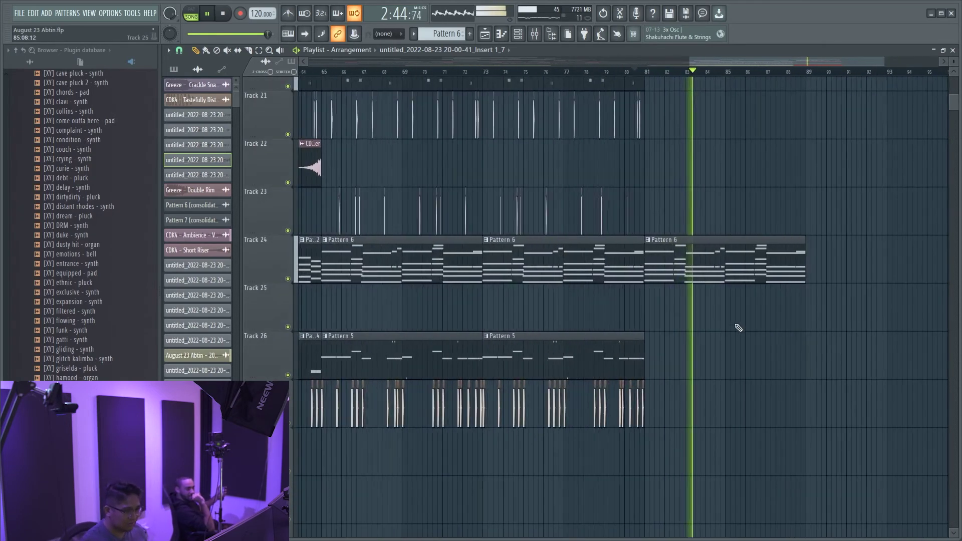
scroll(741, 345, "down", 1)
scroll(758, 296, "up", 4)
scroll(758, 307, "down", 2)
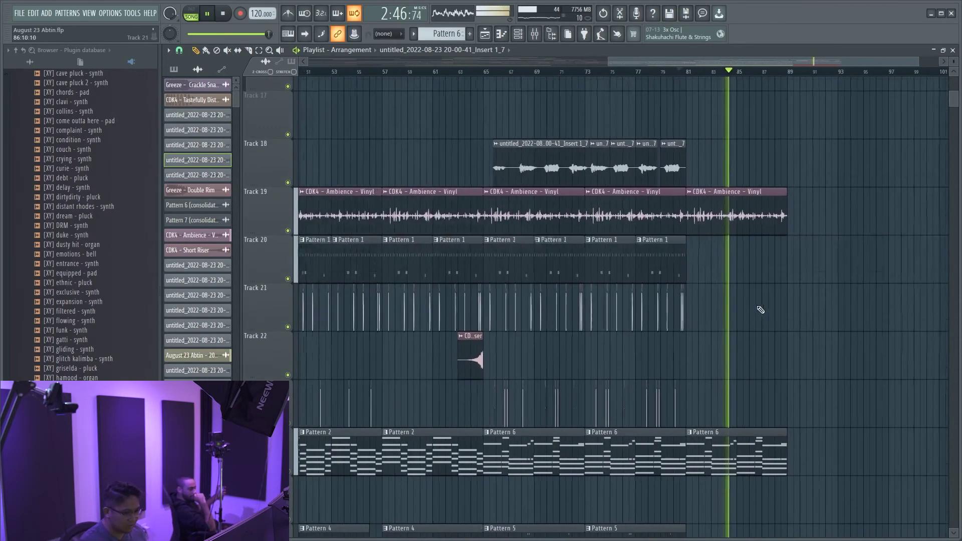
scroll(766, 311, "down", 2)
scroll(757, 298, "up", 3)
scroll(714, 251, "up", 3)
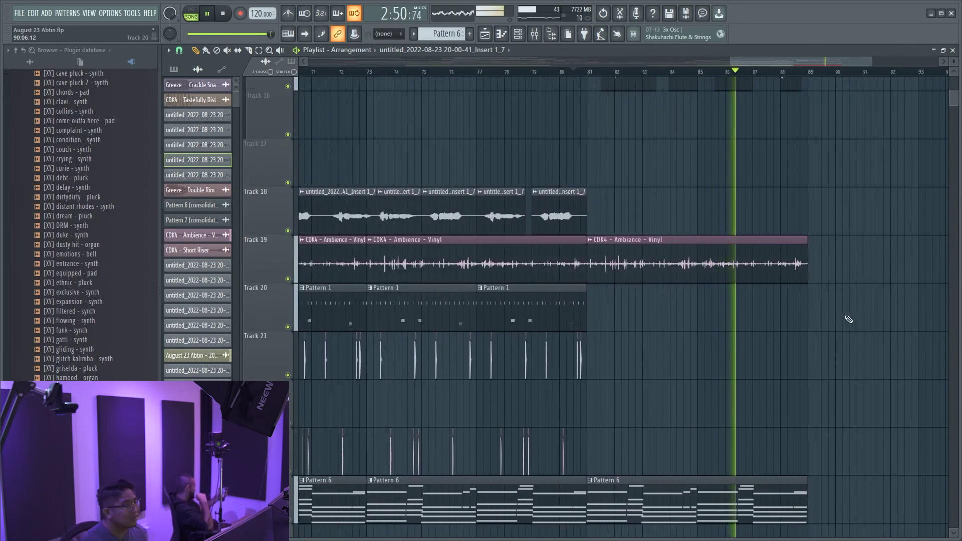
scroll(825, 327, "down", 3)
scroll(819, 326, "down", 2)
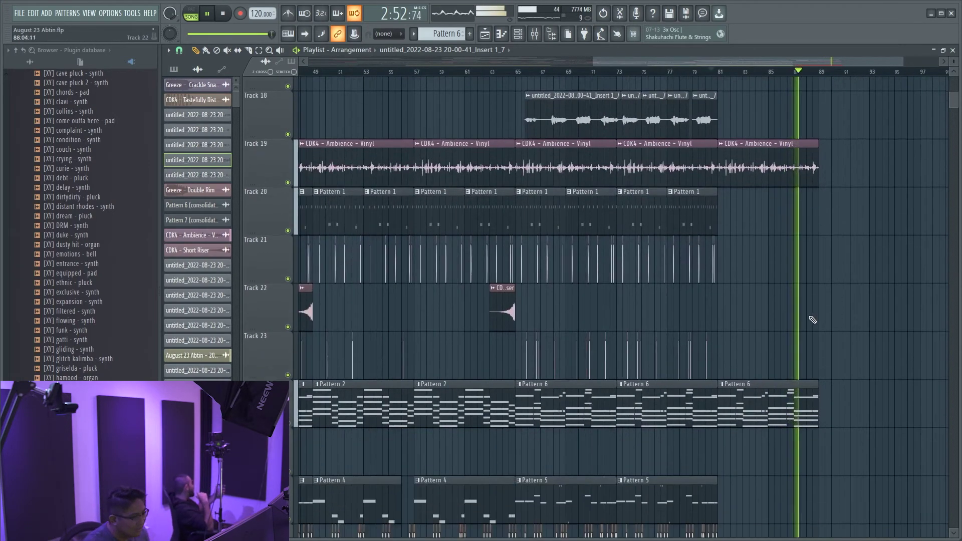
scroll(816, 321, "down", 2)
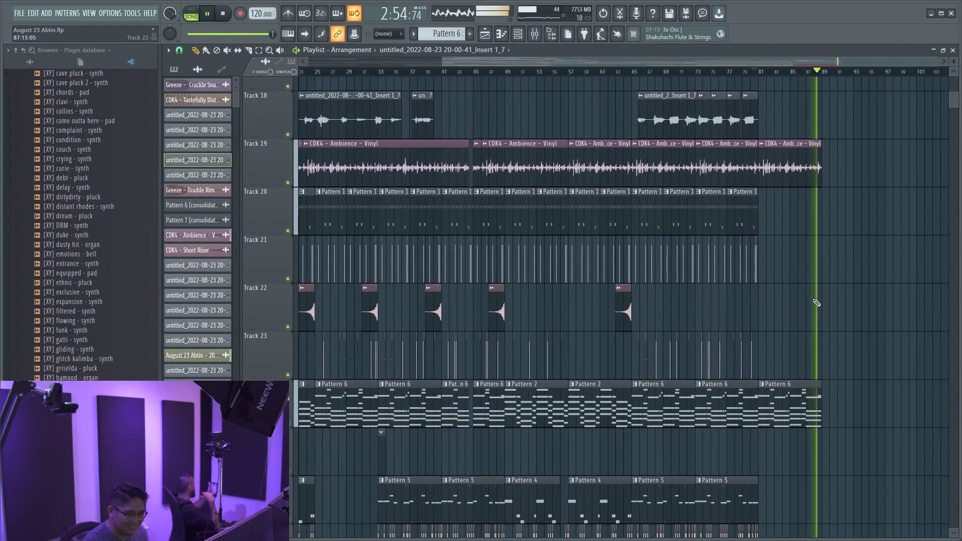
scroll(814, 261, "down", 2)
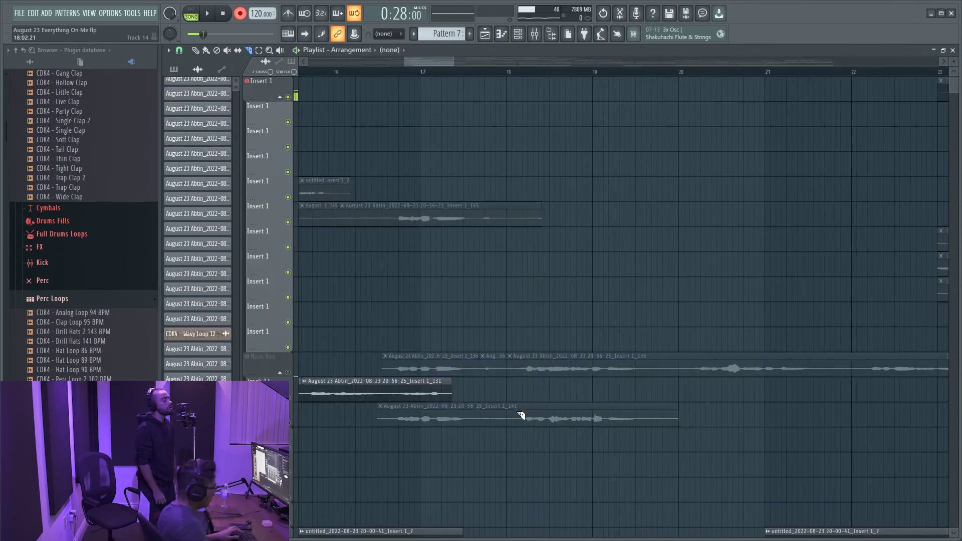
- Trim the start of the muted Track 14 vocal clip to bar 18 and select the muted Insert 1 take across bars 16 to 18
left_click_drag(451, 276, 370, 205)
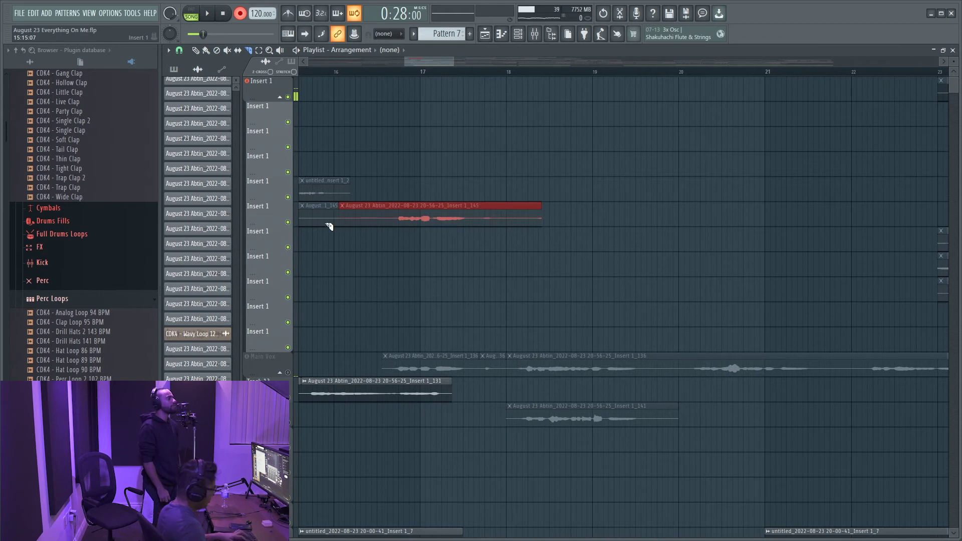
scroll(458, 244, "down", 5)
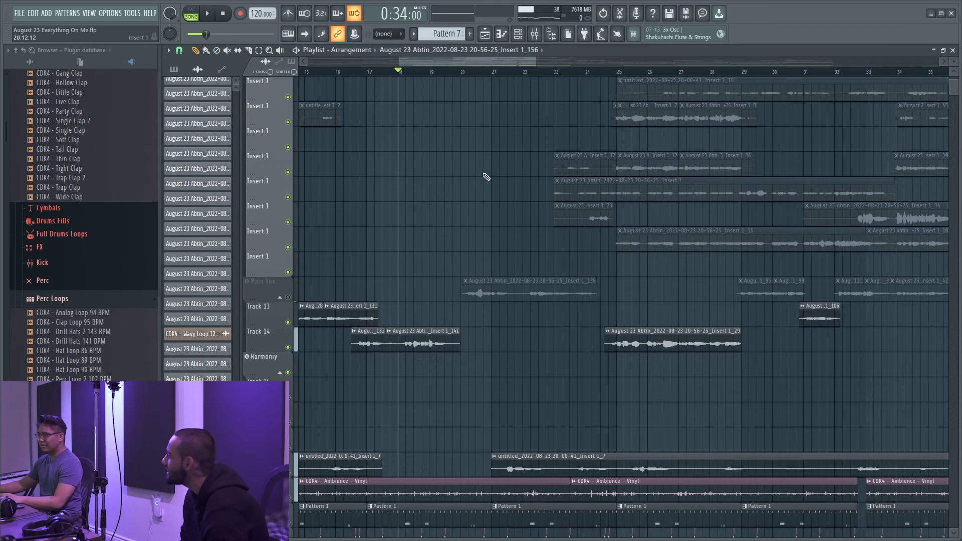
- Unmute the Main Vox track during playback, split its vocal clip near bar 20 at bar 22 and mute both pieces
key("space")
left_click(288, 297)
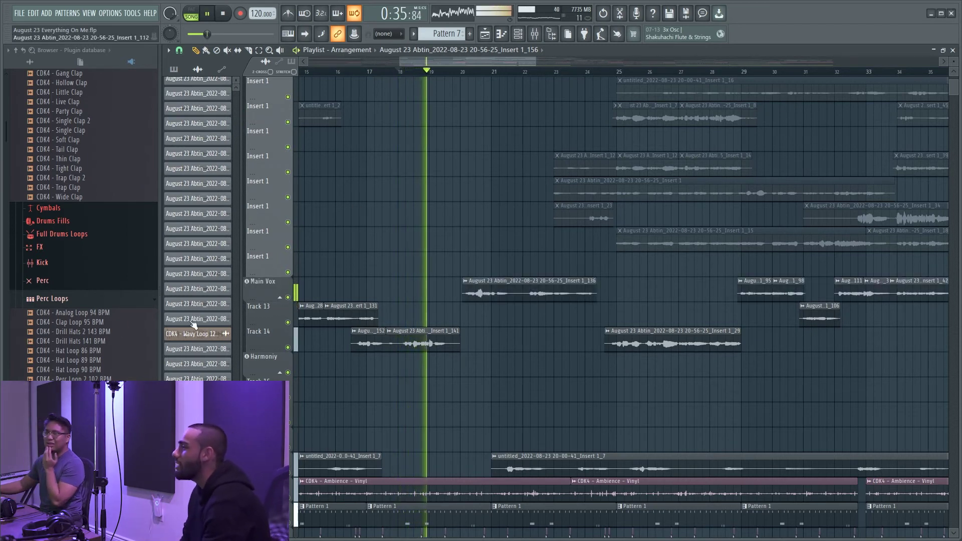
key("c")
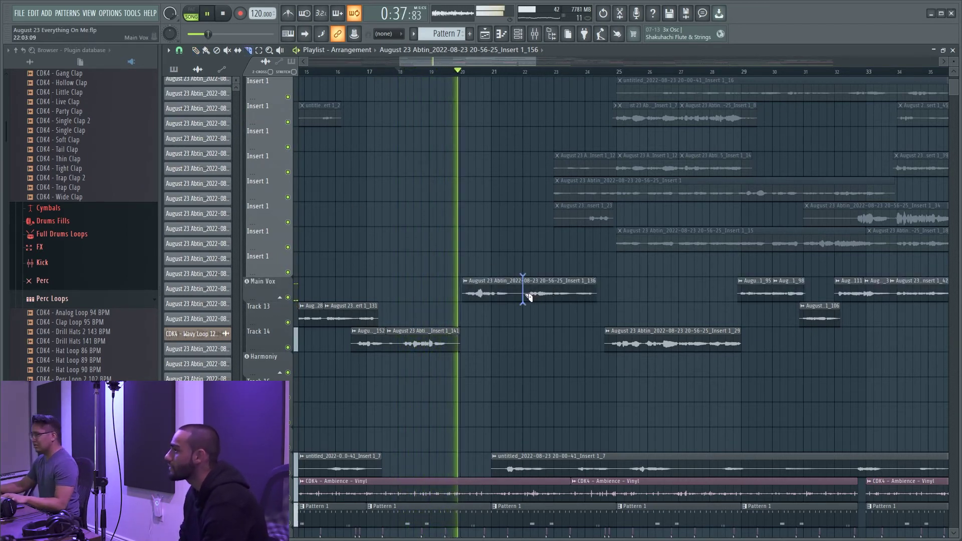
left_click(524, 293)
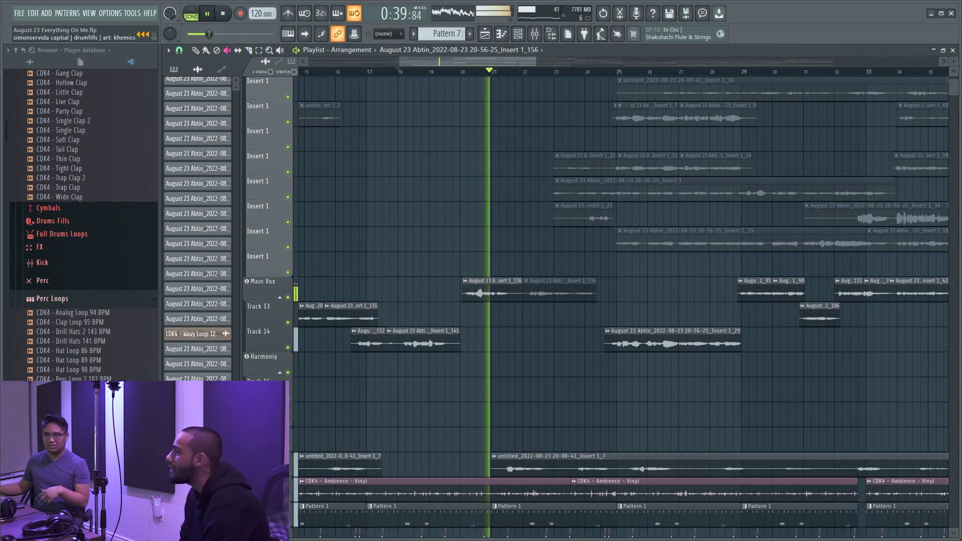
left_click(501, 293)
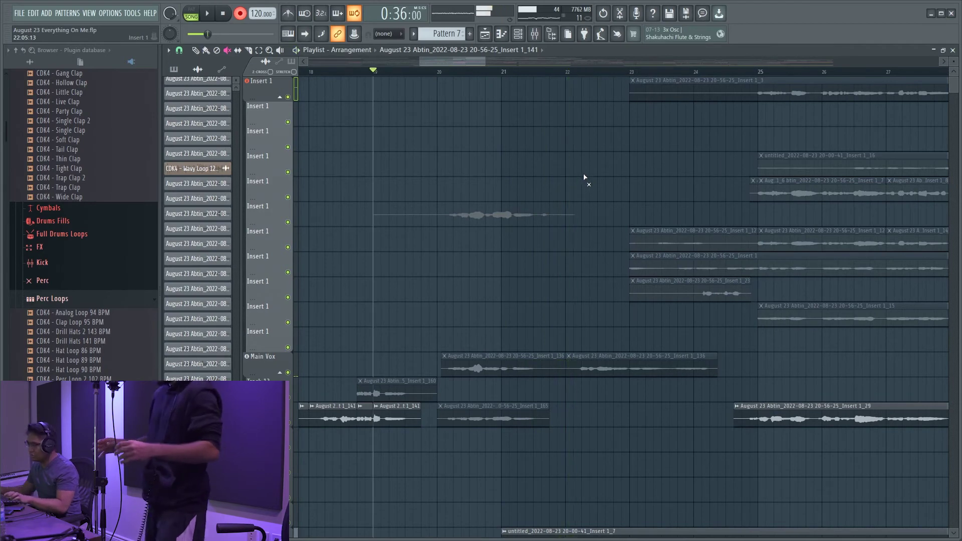
- Record a new vocal take on the Insert 1 track starting from bar 19
scroll(578, 201, "down", 4)
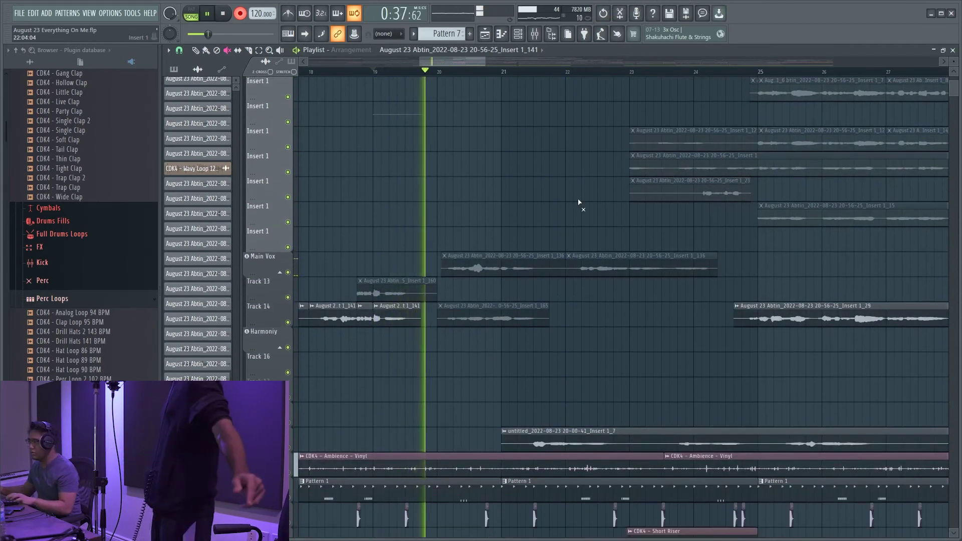
scroll(577, 198, "down", 3)
scroll(568, 196, "down", 1)
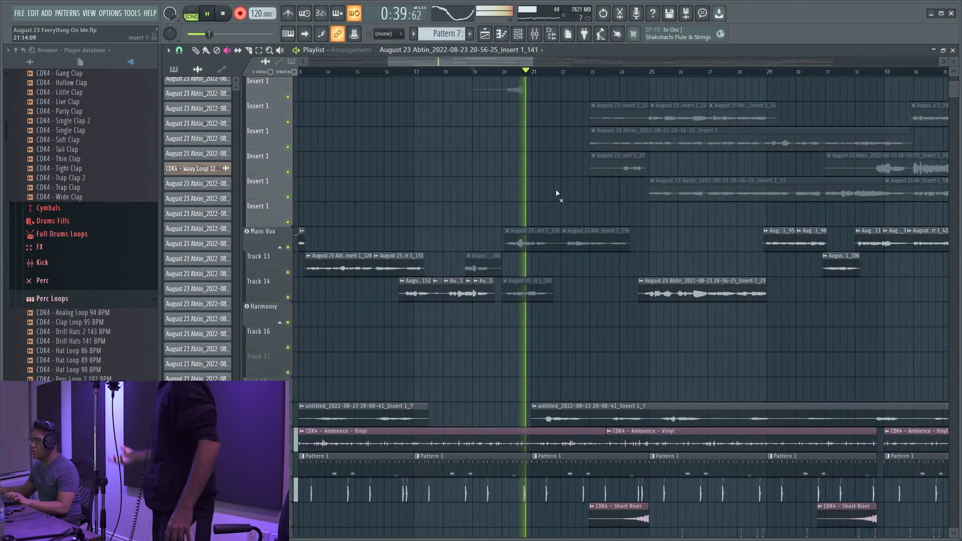
scroll(555, 193, "up", 5)
scroll(554, 194, "up", 3)
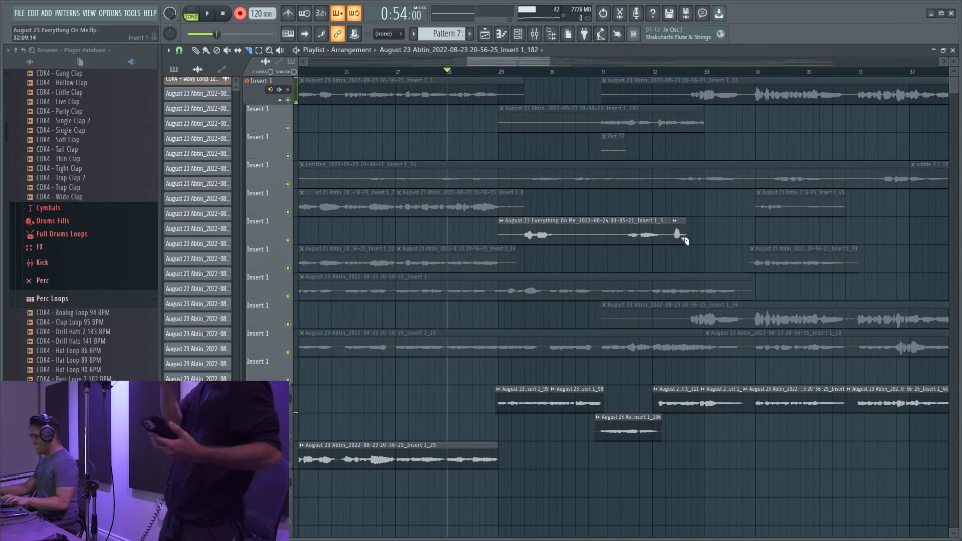
- Select the new vocal take between bars 29 and 32 on the Insert 1 tracks and move it nine tracks down
left_click(606, 232)
key("shift+Down")
key("shift+Down")
key("shift+Down")
key("shift+Down")
key("shift+Down")
key("shift+Down")
key("shift+Down")
key("shift+Down")
key("shift+Down")
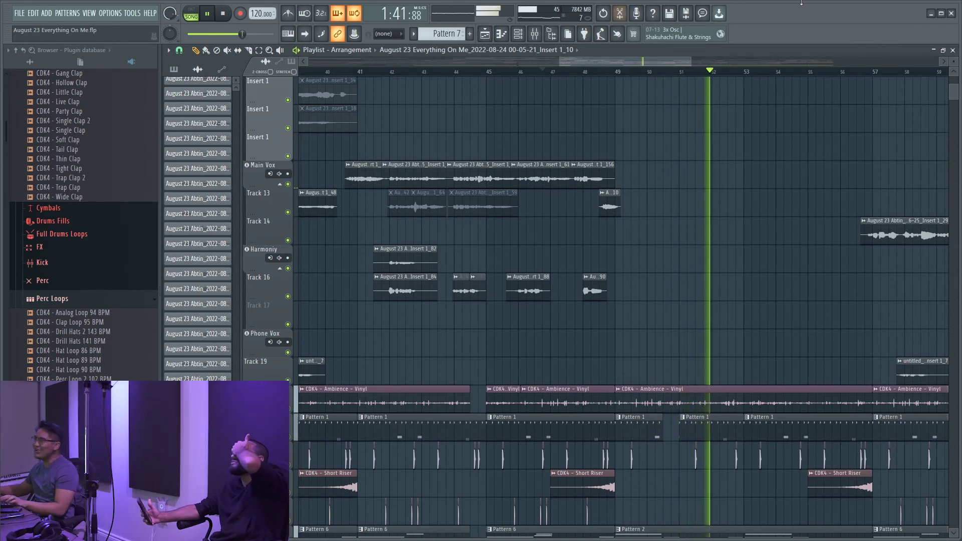
- Record a vocal take on the Insert 1 track from bar 47, deleting the muted Main Vox clip between bars 49 and 51 meanwhile
scroll(707, 223, "up", 4)
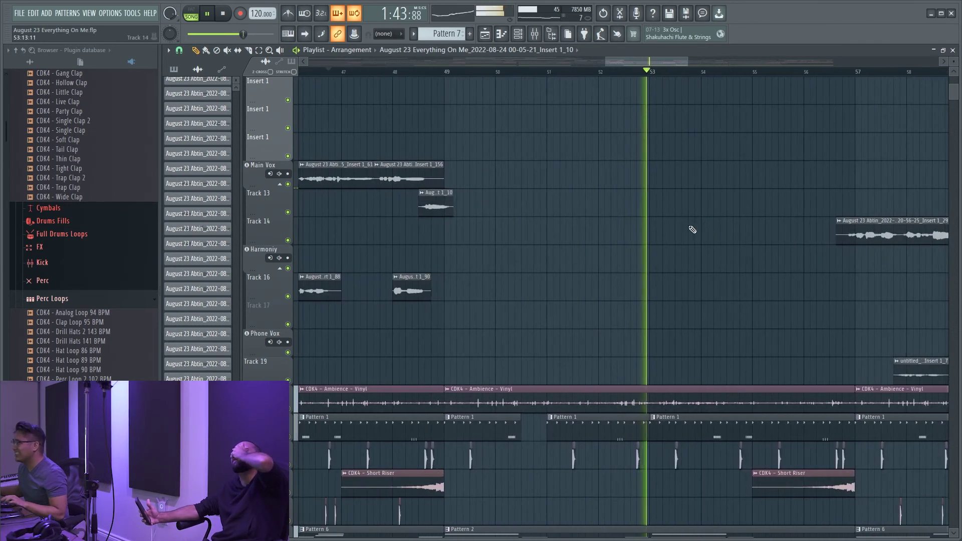
scroll(653, 230, "down", 5)
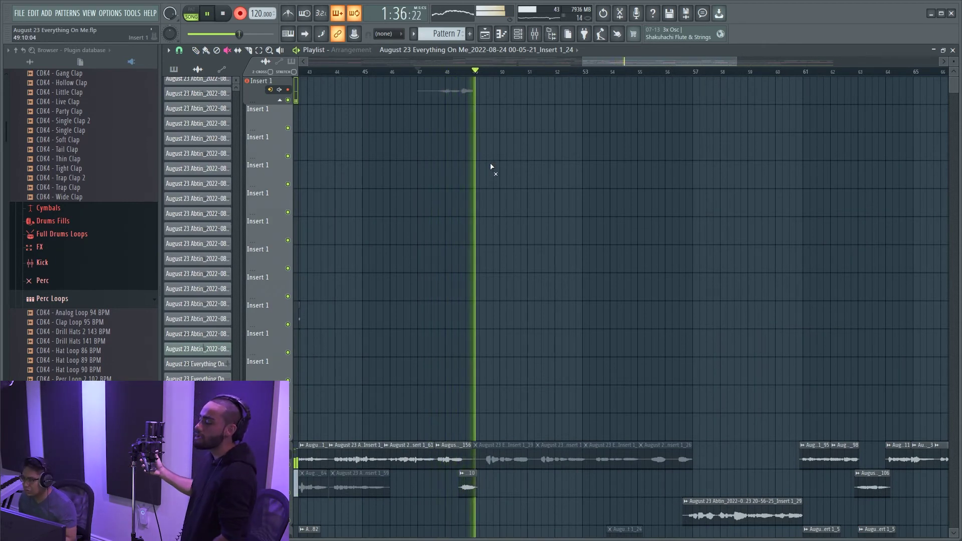
scroll(491, 167, "down", 3)
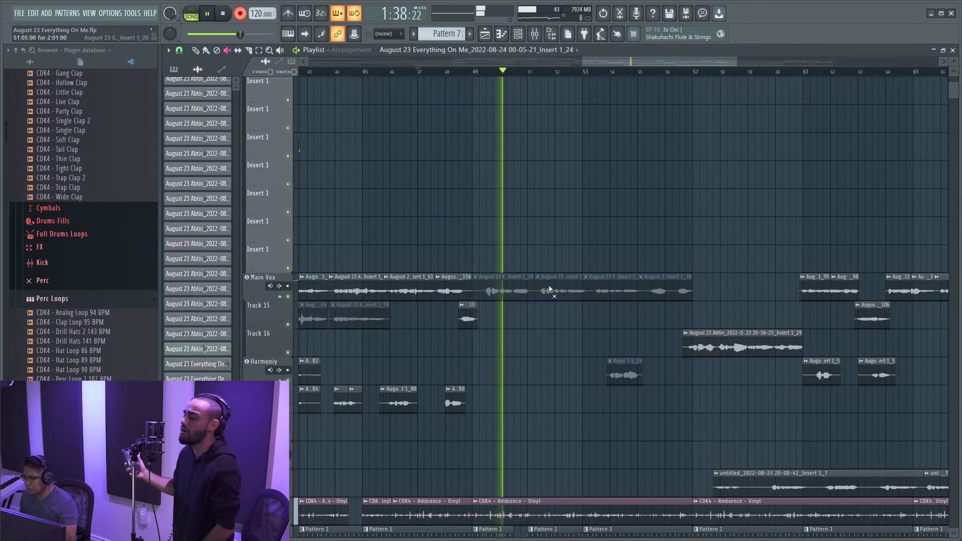
right_click(521, 285)
scroll(576, 251, "up", 3)
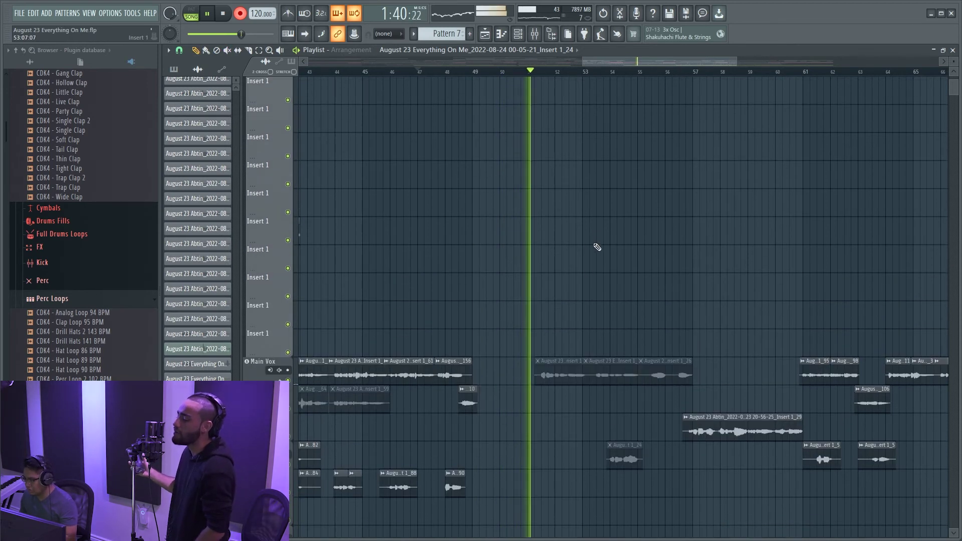
scroll(576, 315, "up", 3)
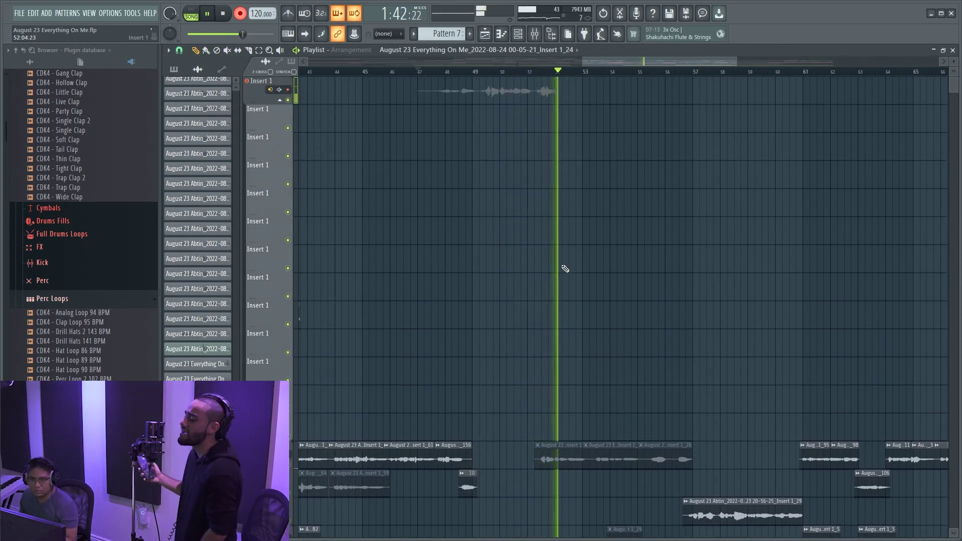
key("space")
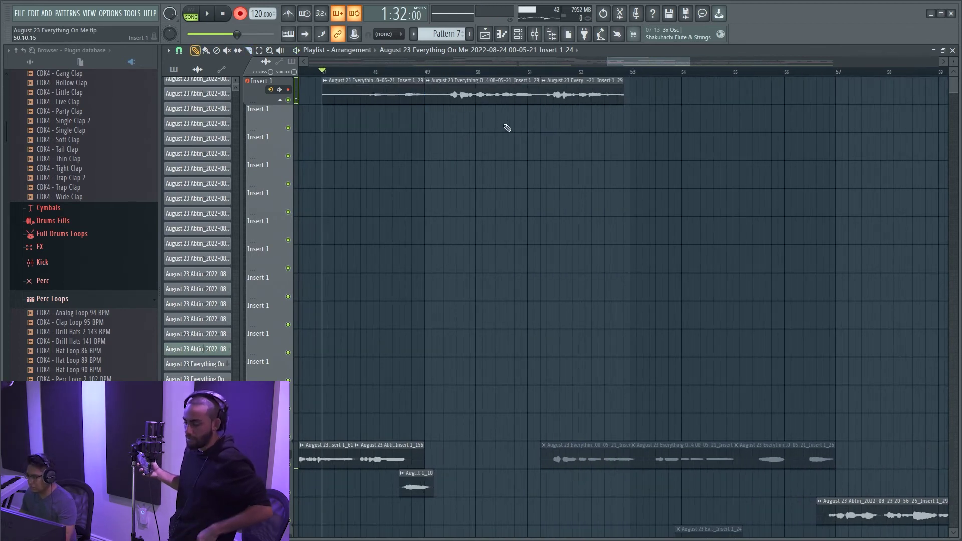
- Record another vocal take on the Insert 1 track from bar 48 to just past bar 51
key("space")
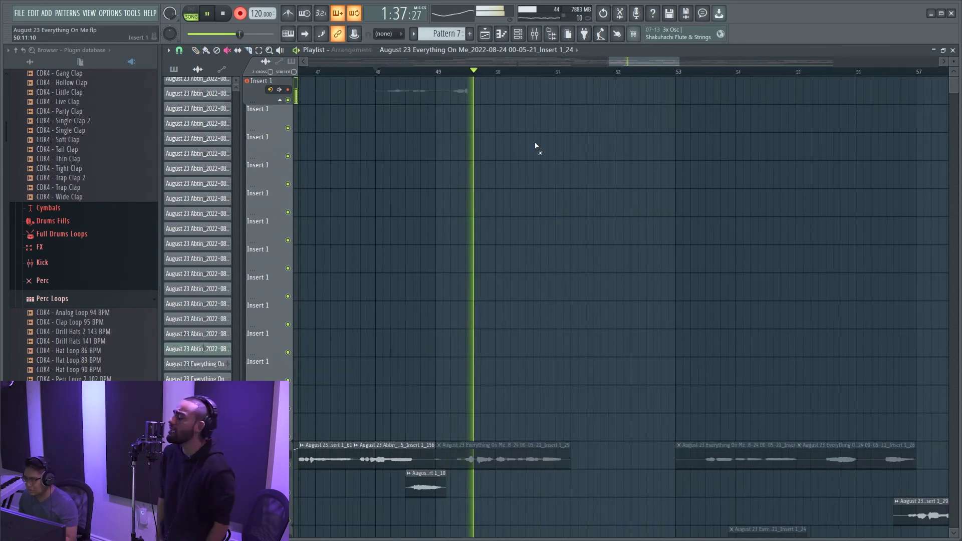
scroll(533, 149, "up", 3)
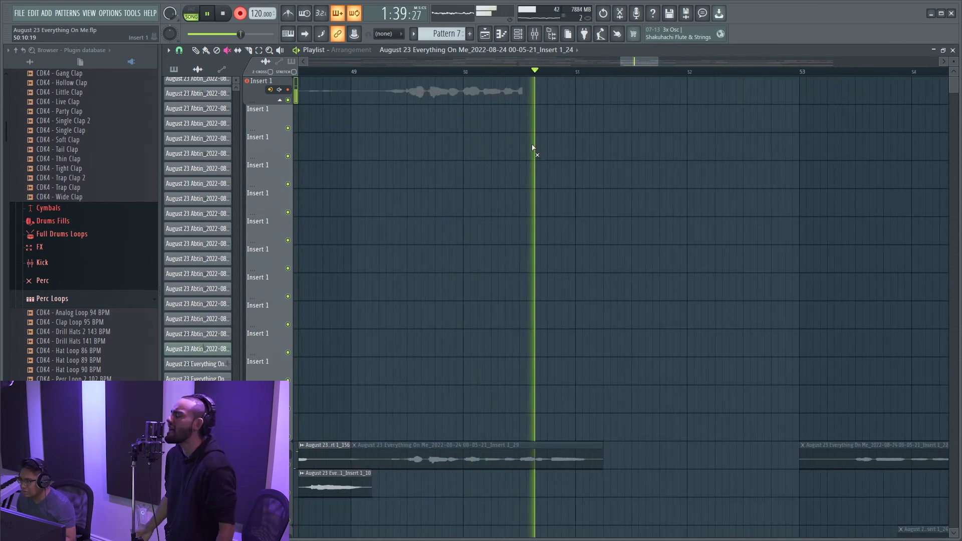
key("space")
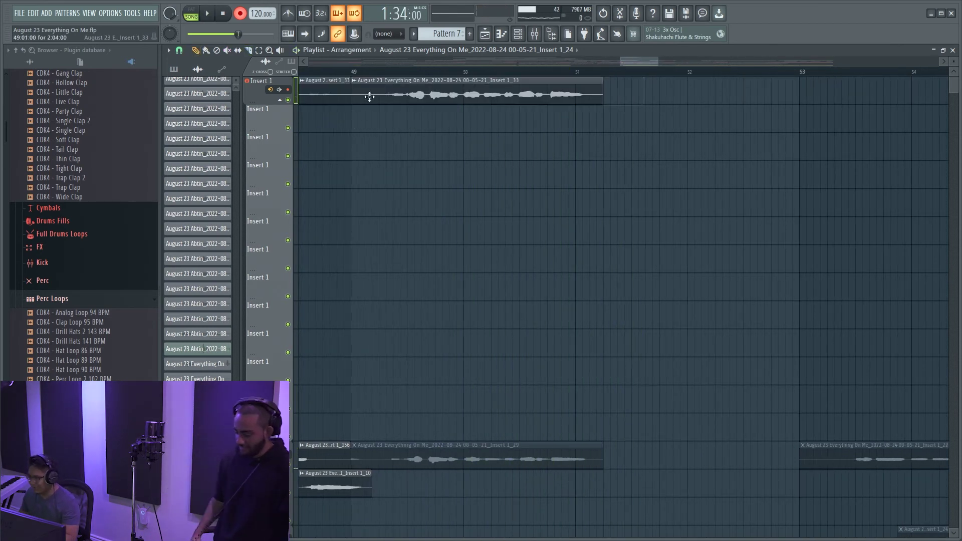
- Select the part of the new take from bar 49 to past bar 51 and move it straight down onto Main Vox
left_click_drag(472, 80, 614, 215)
left_click_drag(501, 95, 501, 459)
scroll(554, 179, "down", 3)
- Record the next vocal take on the Insert 1 track from bar 49 to past bar 53
key("space")
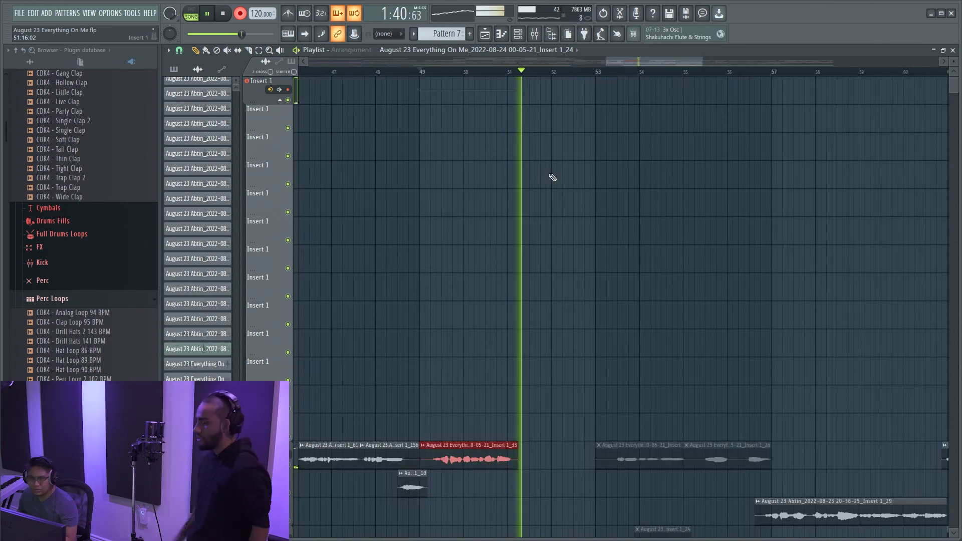
scroll(557, 169, "up", 4)
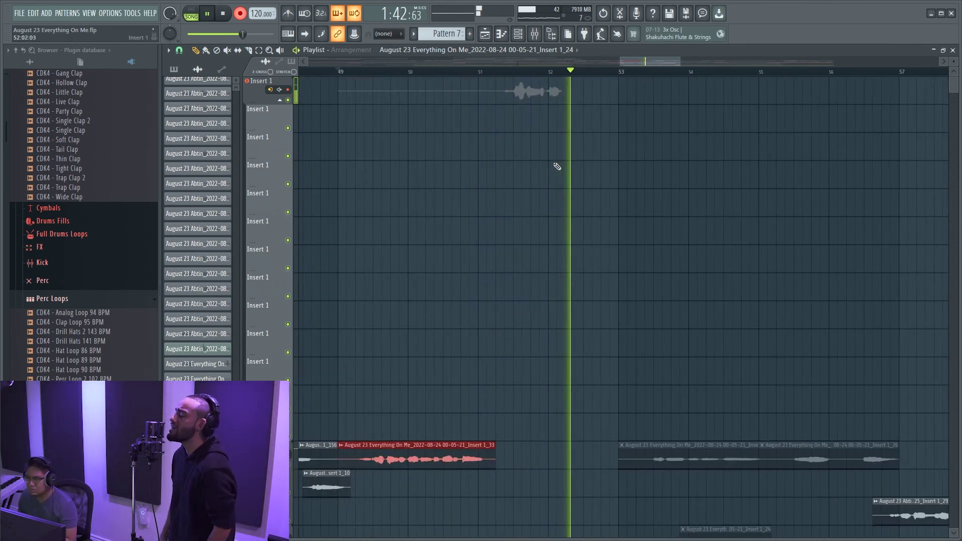
scroll(557, 169, "down", 3)
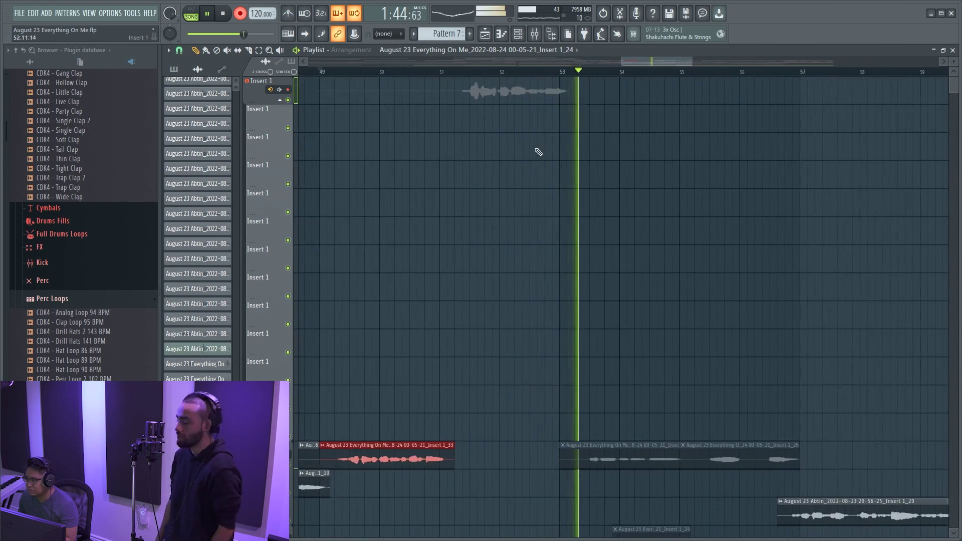
key("space")
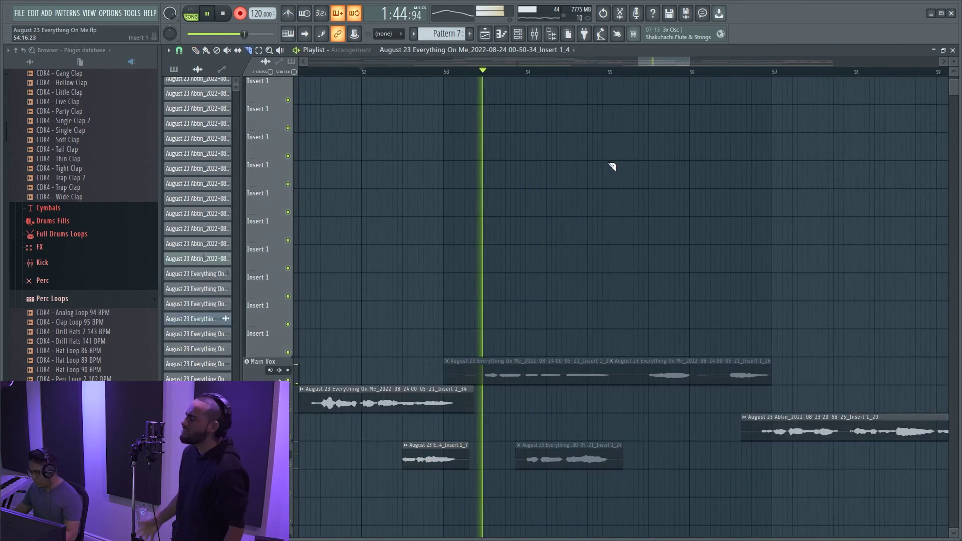
scroll(622, 201, "up", 3)
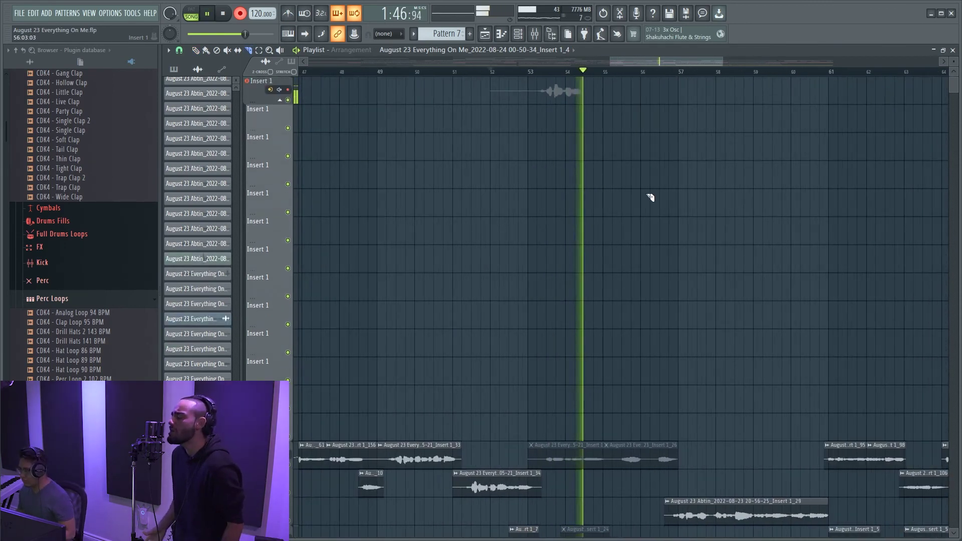
key("space")
key("ctrl+z")
- Record a vocal take on the Insert 1 track from bar 52 to past bar 57
key("space")
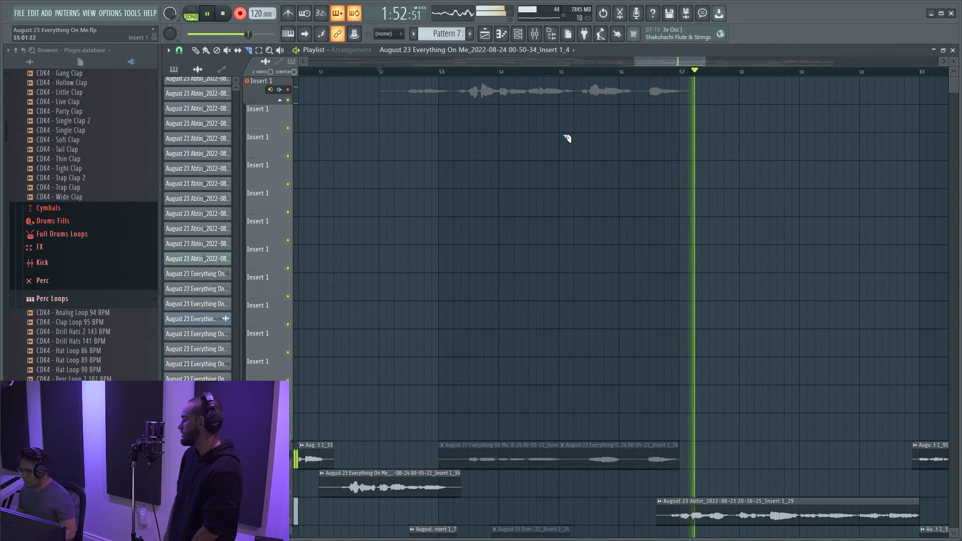
key("space")
scroll(459, 104, "up", 3)
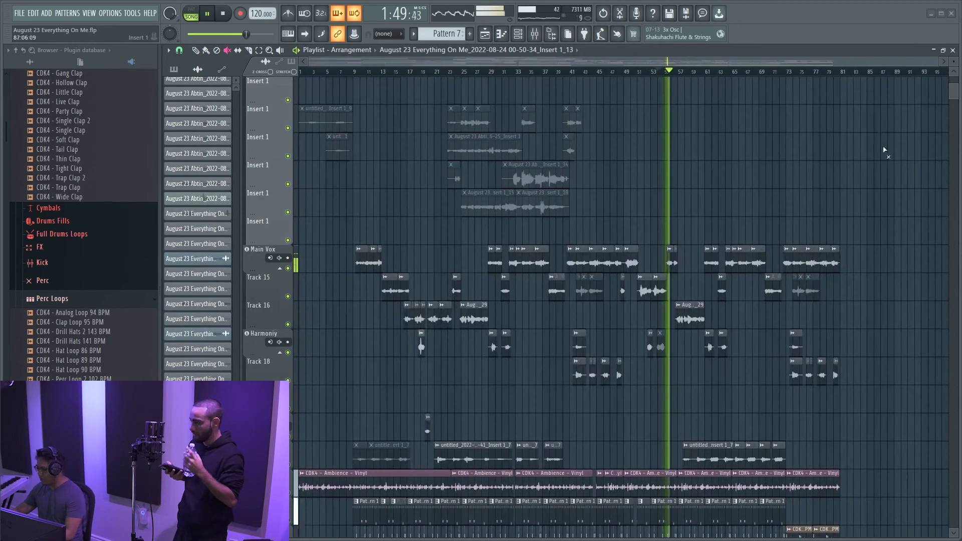
- Set the song position to bar 71 and inspect the Insert 1 channel in the mixer
scroll(882, 155, "down", 2)
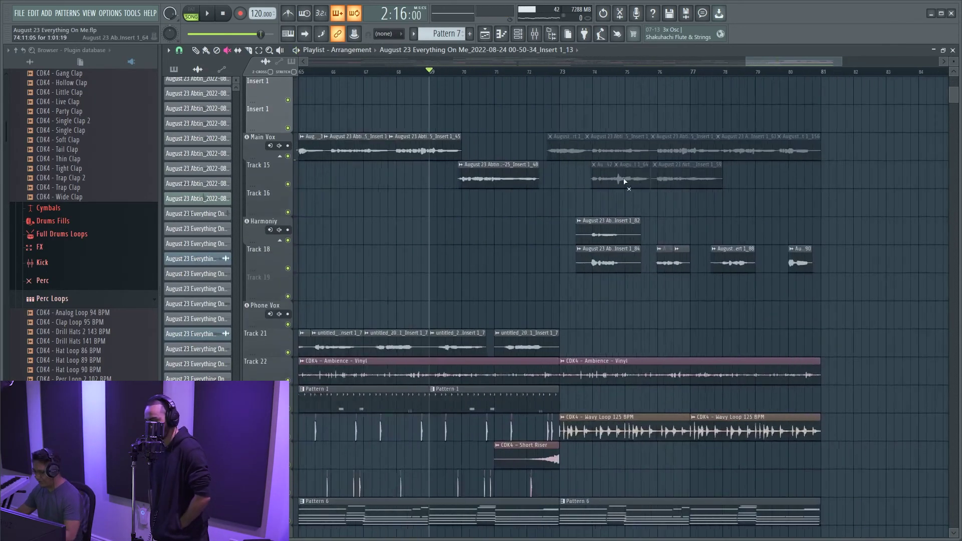
scroll(624, 182, "up", 2)
left_click(446, 73)
key("F9")
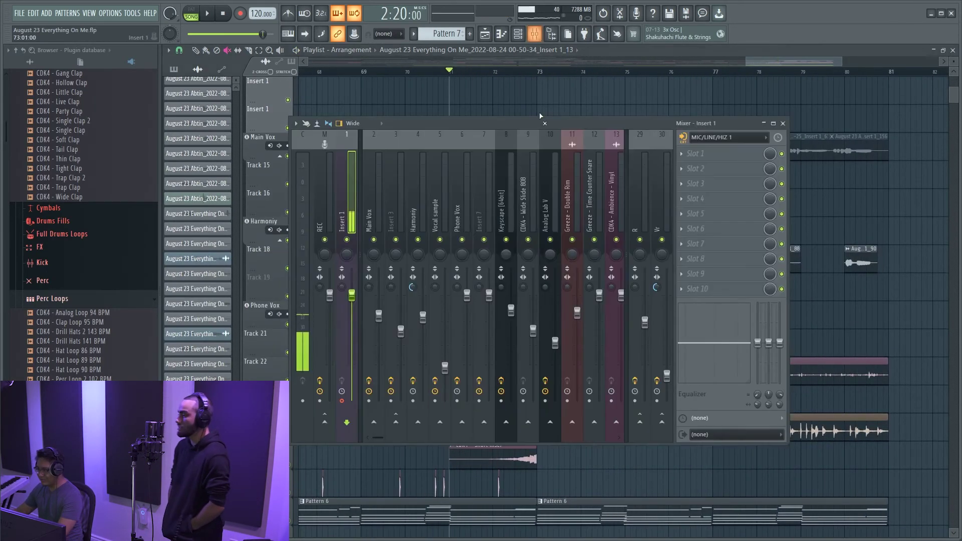
key("F9")
- Record a vocal take on the Insert 1 track from bar 69 through the section past bar 79
key("space")
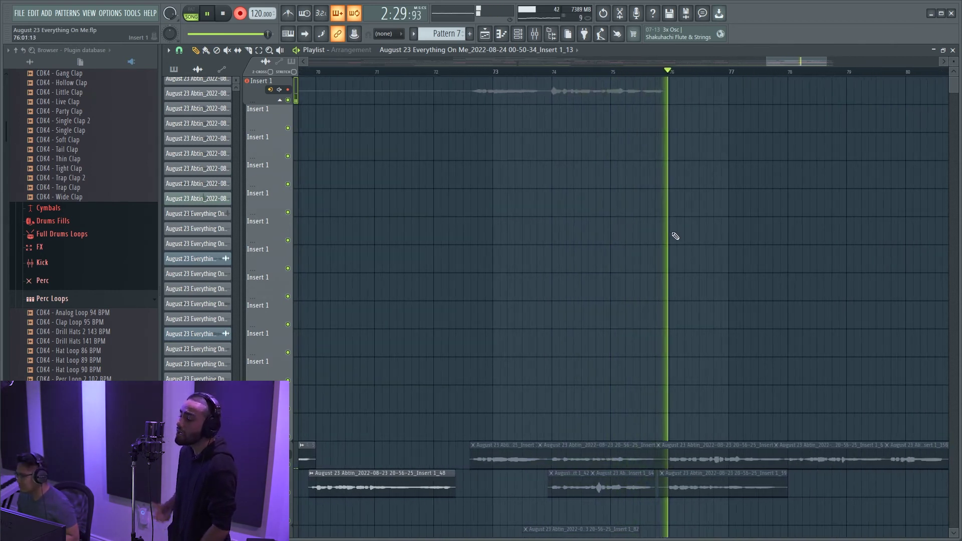
scroll(651, 237, "down", 2)
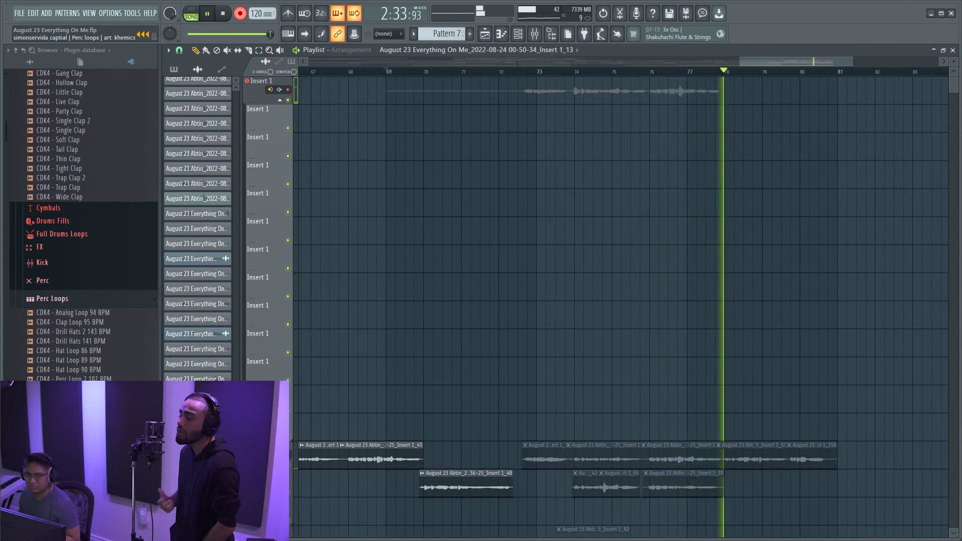
scroll(571, 197, "down", 3)
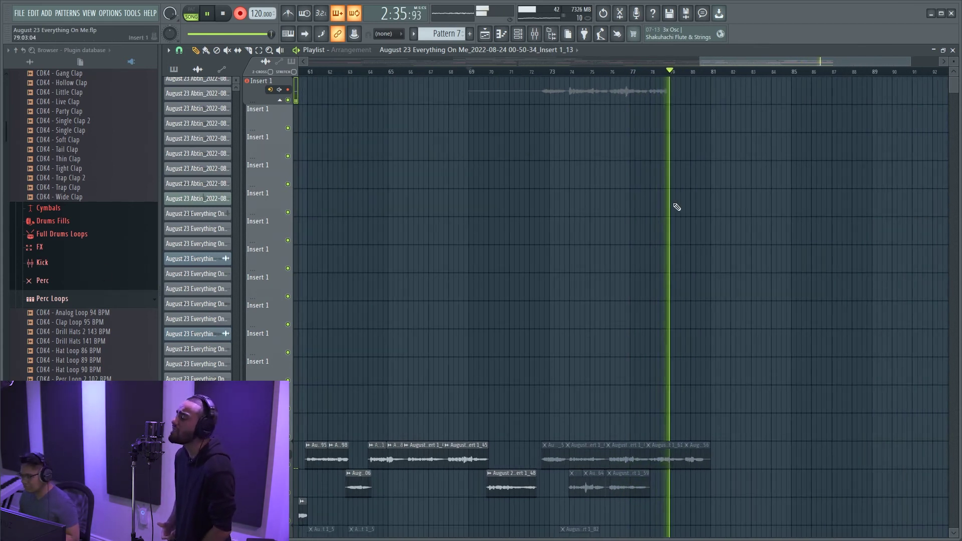
scroll(677, 207, "up", 3)
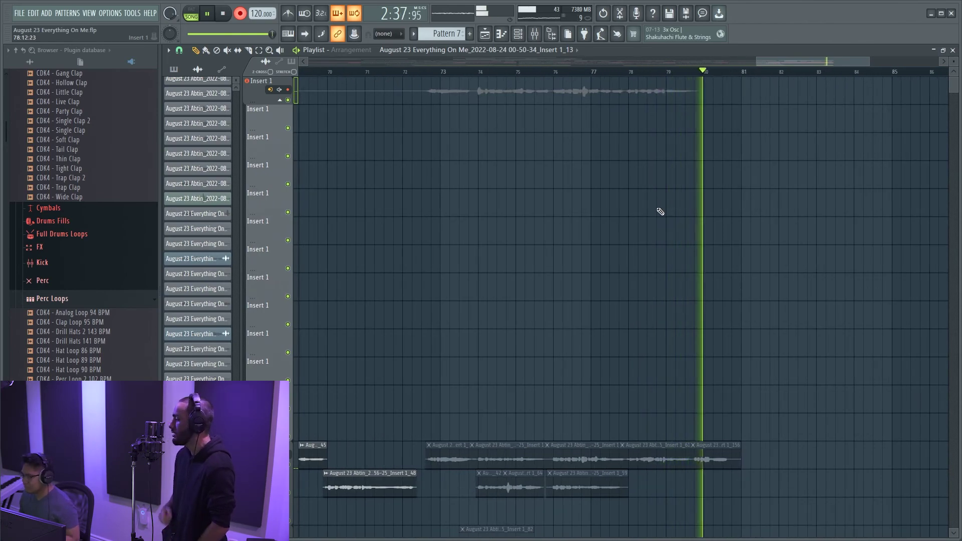